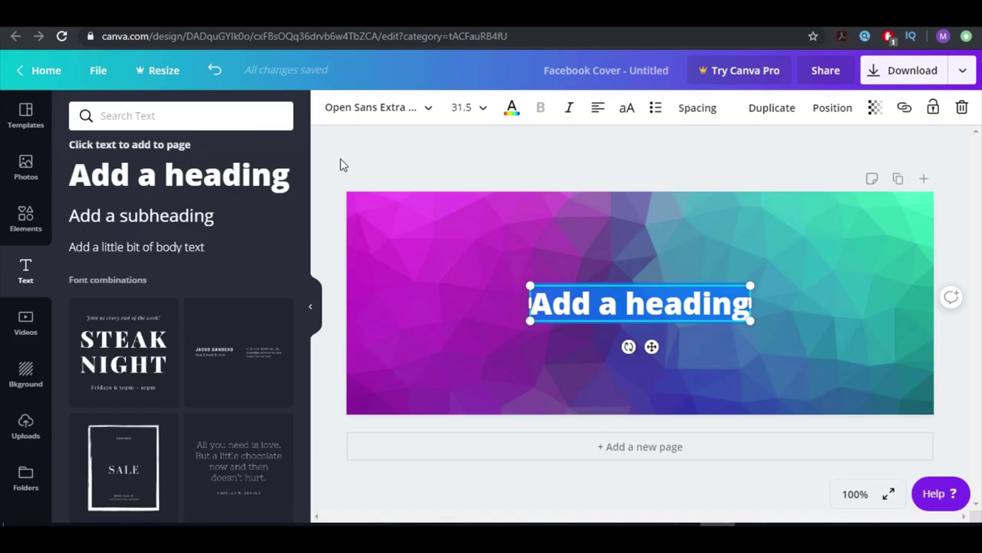
# - Change the heading to 'Gaming Empire', enlarge it to 58.5 and move it toward the cover's centre
pyautogui.write('Gaming Empire')
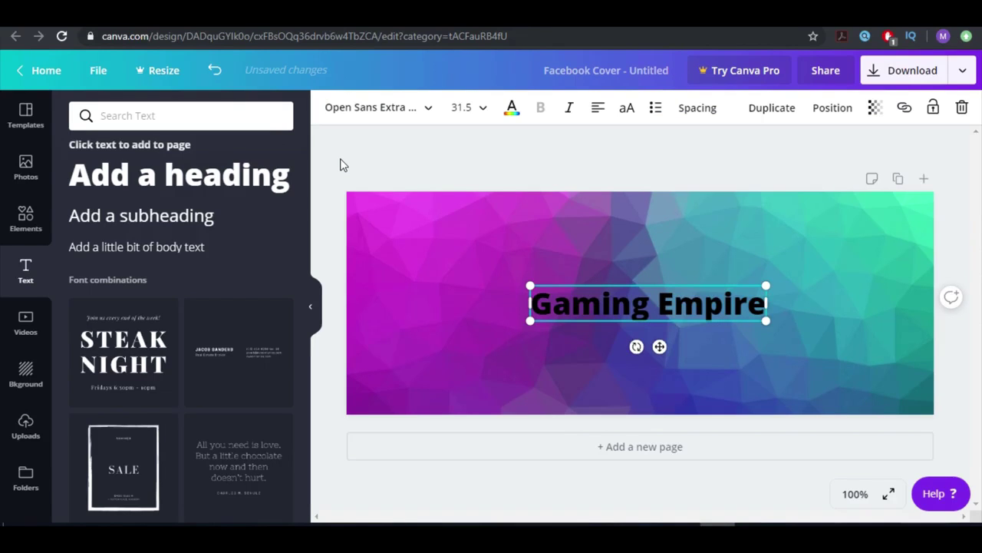
pyautogui.click(753, 361)
pyautogui.click(701, 307)
pyautogui.moveTo(701, 307); pyautogui.dragTo(607, 235)
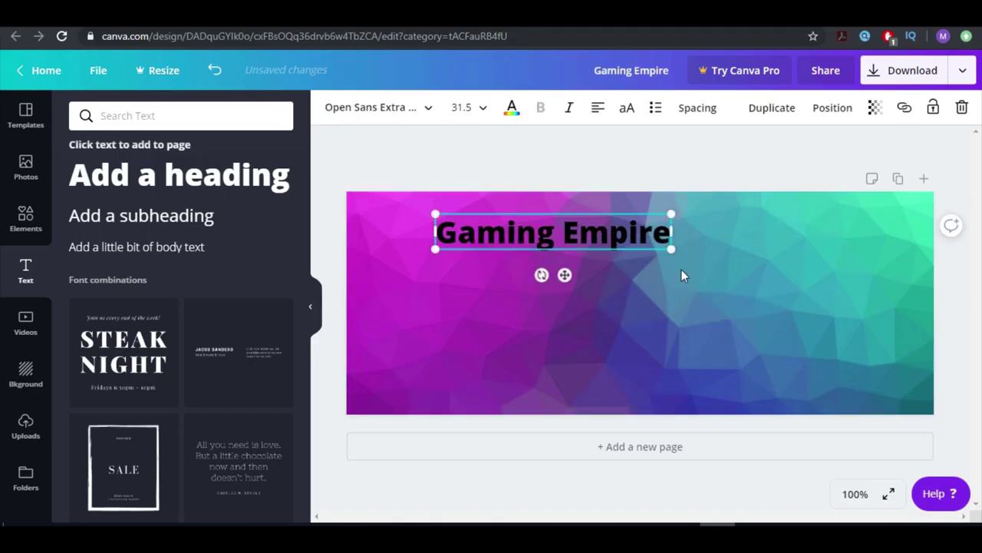
pyautogui.moveTo(706, 284); pyautogui.dragTo(862, 381)
pyautogui.click(722, 309)
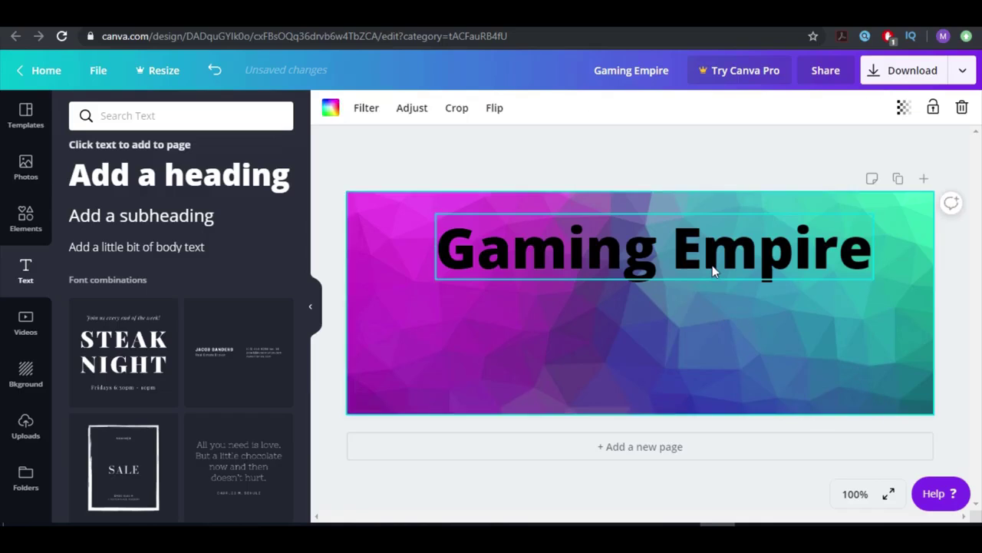
pyautogui.moveTo(713, 265); pyautogui.dragTo(697, 301)
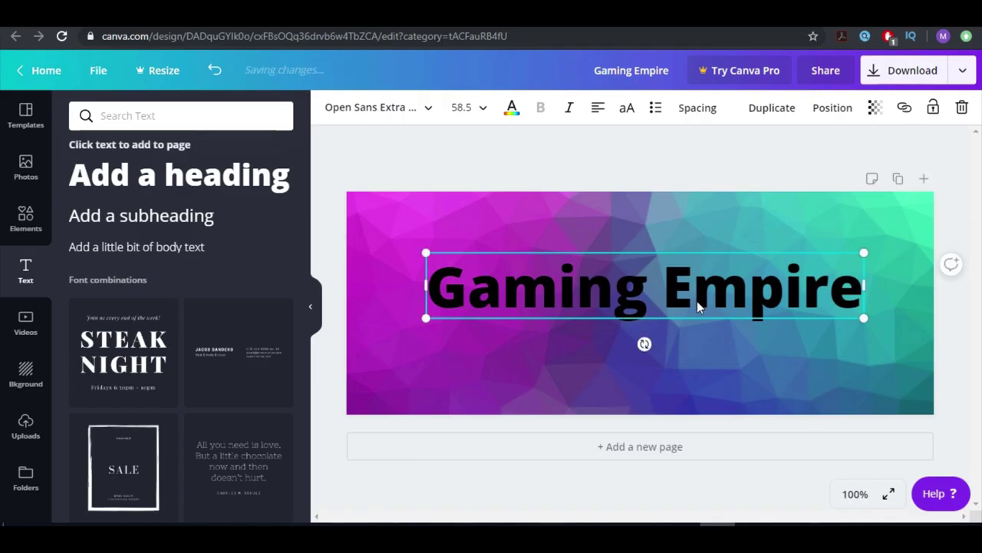
pyautogui.tripleClick(697, 301)
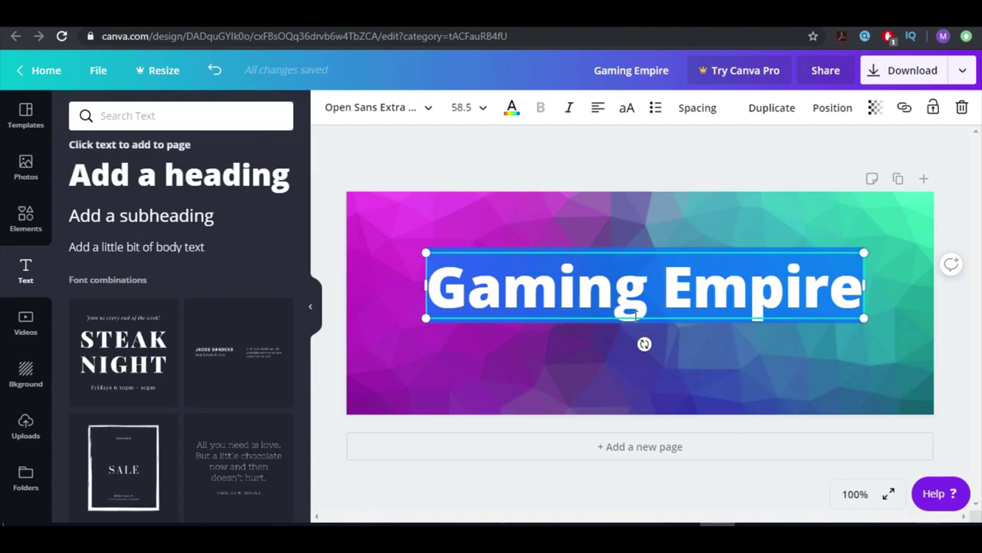
# - Apply the Adigiana Toybox font to the 'Gaming Empire' title
pyautogui.click(431, 114)
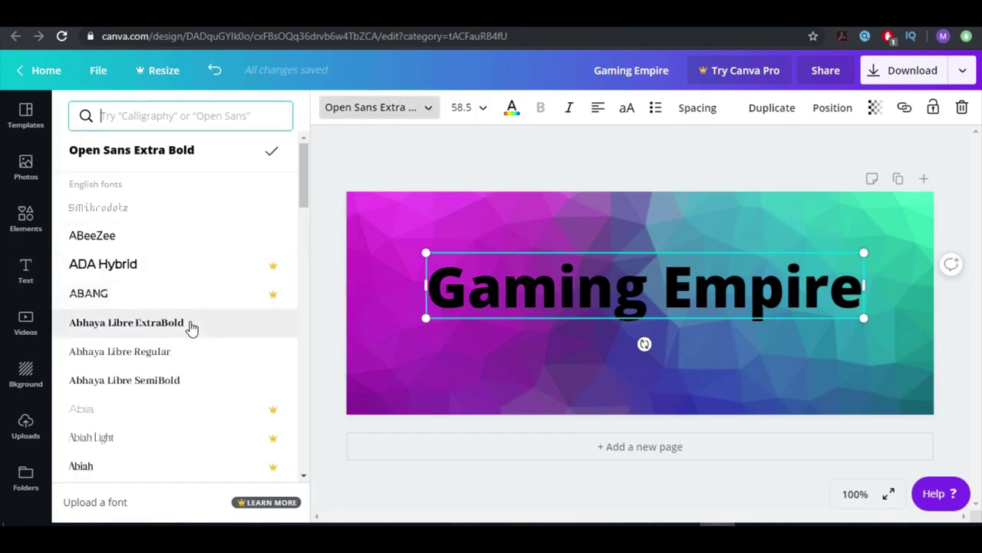
pyautogui.scroll(-1, 192, 314)
pyautogui.scroll(-3, 192, 307)
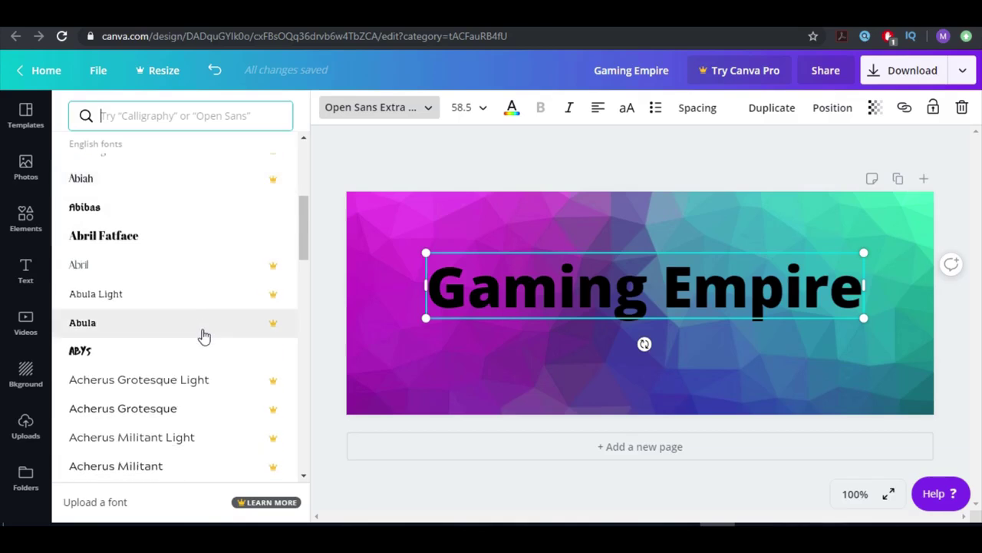
pyautogui.scroll(-4, 202, 336)
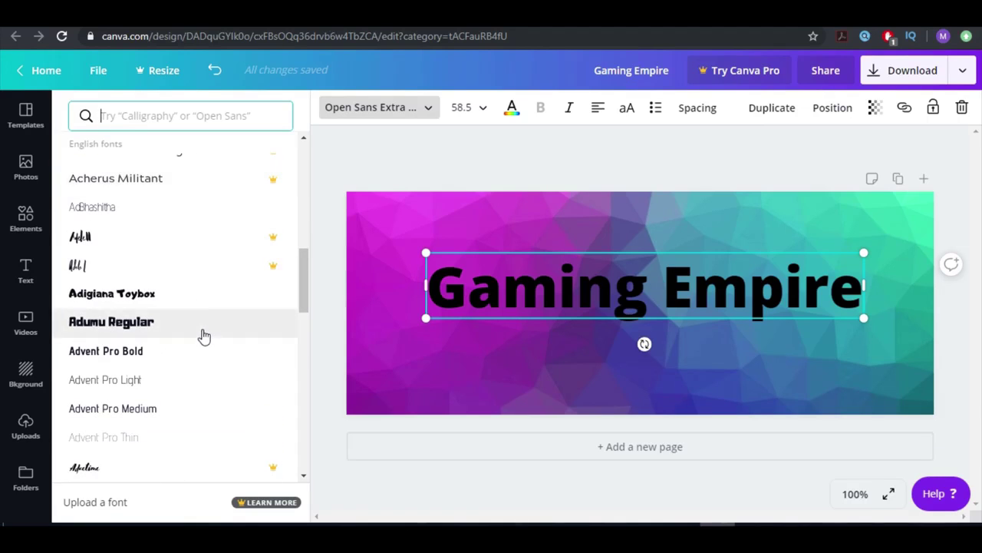
pyautogui.click(206, 299)
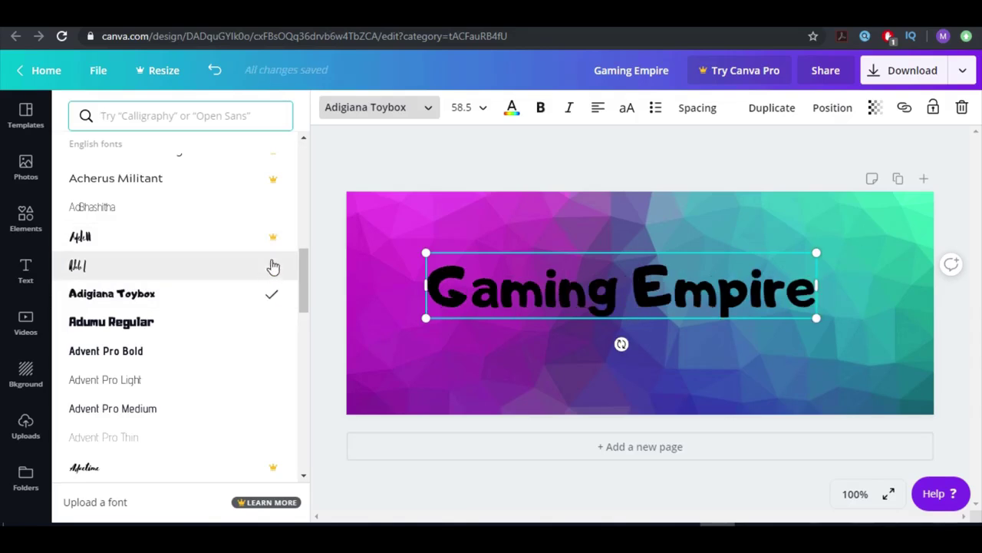
# - Enlarge the title to size 76.7 and centre it across the cover
pyautogui.click(472, 141)
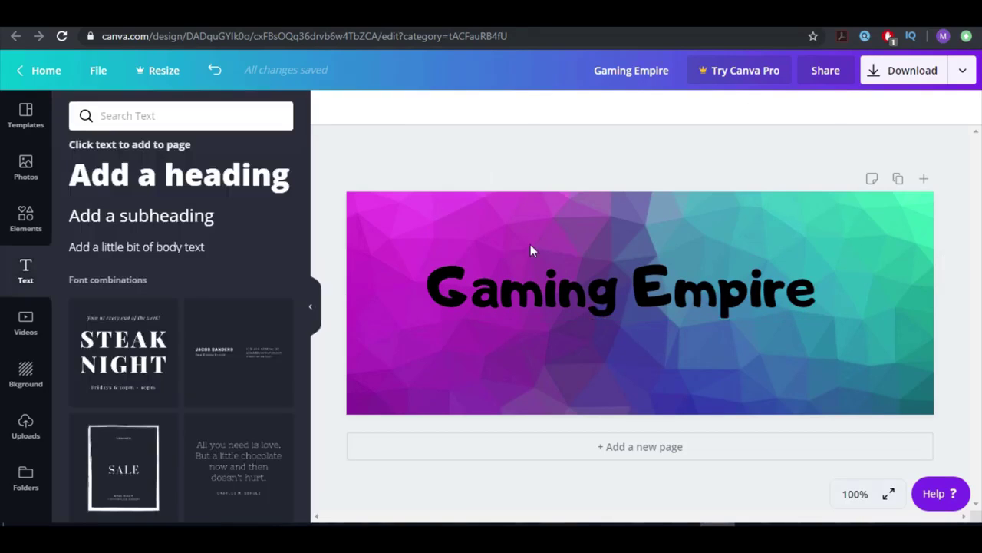
pyautogui.moveTo(537, 290); pyautogui.dragTo(513, 343)
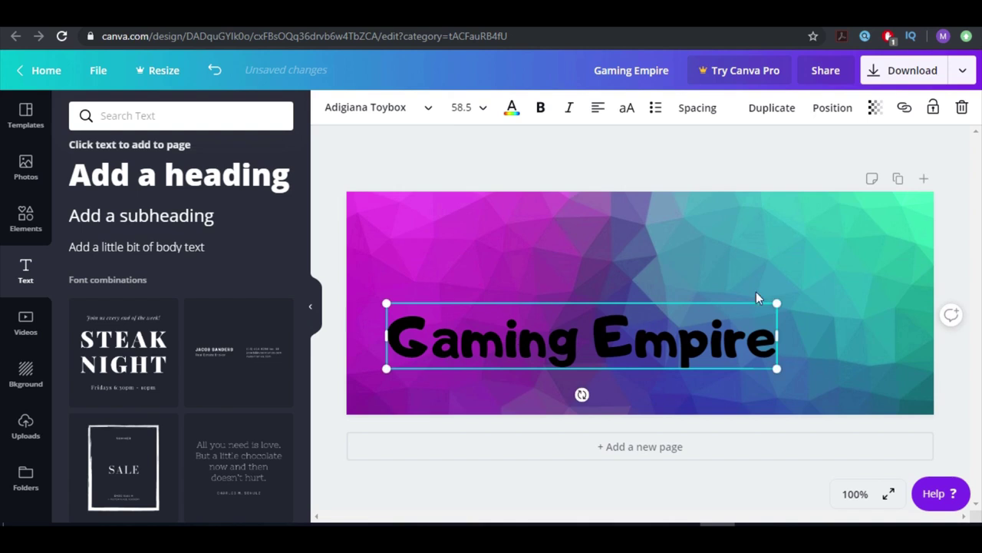
pyautogui.moveTo(792, 296); pyautogui.dragTo(890, 224)
pyautogui.click(621, 154)
pyautogui.moveTo(623, 296)
pyautogui.mouseDown()
pyautogui.moveTo(627, 287)
pyautogui.moveTo(633, 295)
pyautogui.mouseUp()
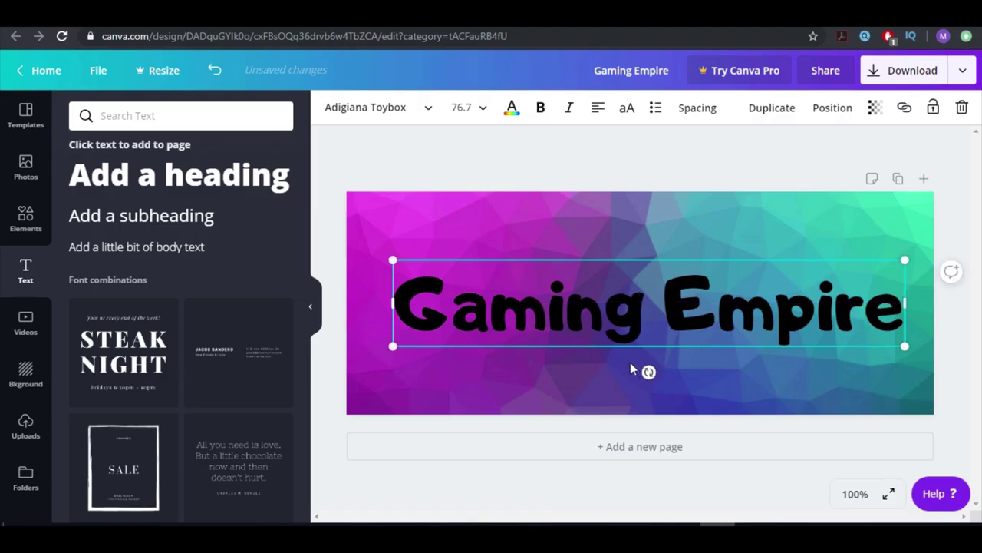
# - Select all the title text and colour it white
pyautogui.click(627, 328)
pyautogui.hotkey('ctrl', 'a')
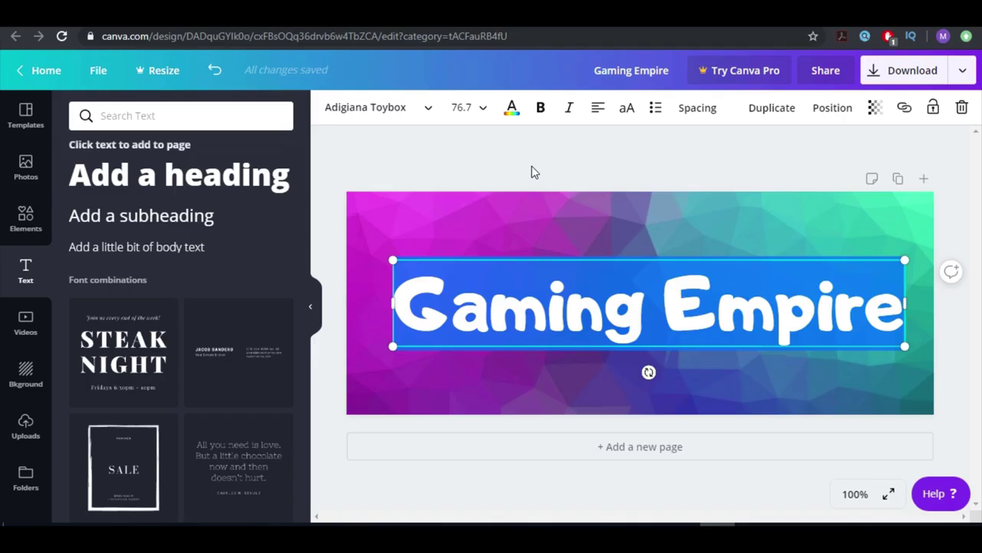
pyautogui.click(574, 311)
pyautogui.hotkey('ctrl', 'a')
pyautogui.click(512, 108)
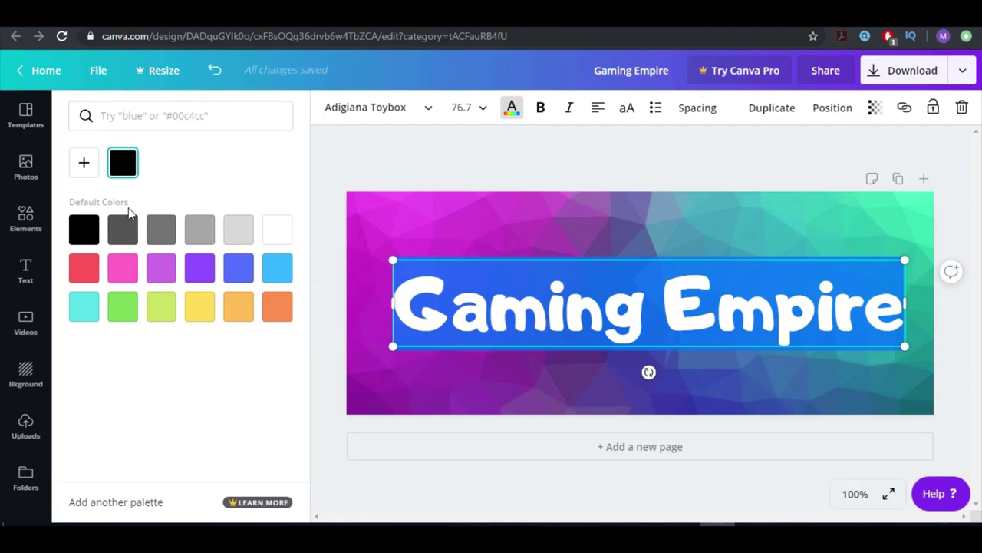
pyautogui.click(568, 318)
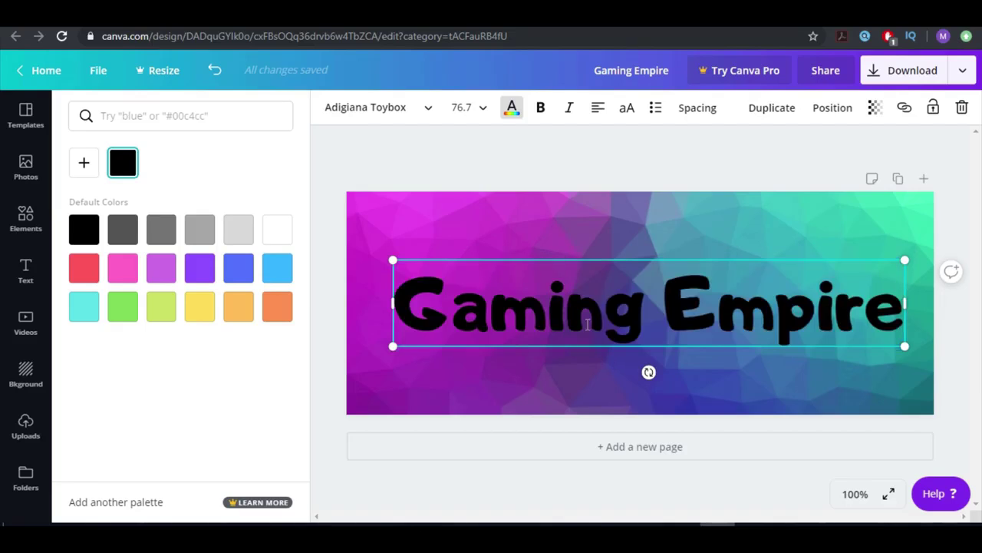
pyautogui.tripleClick(587, 324)
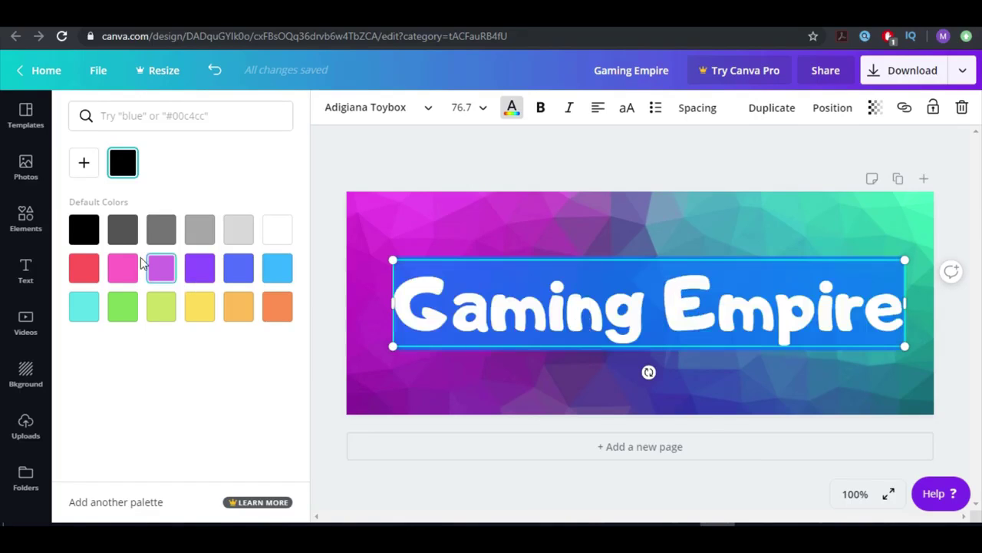
pyautogui.click(270, 234)
pyautogui.click(325, 215)
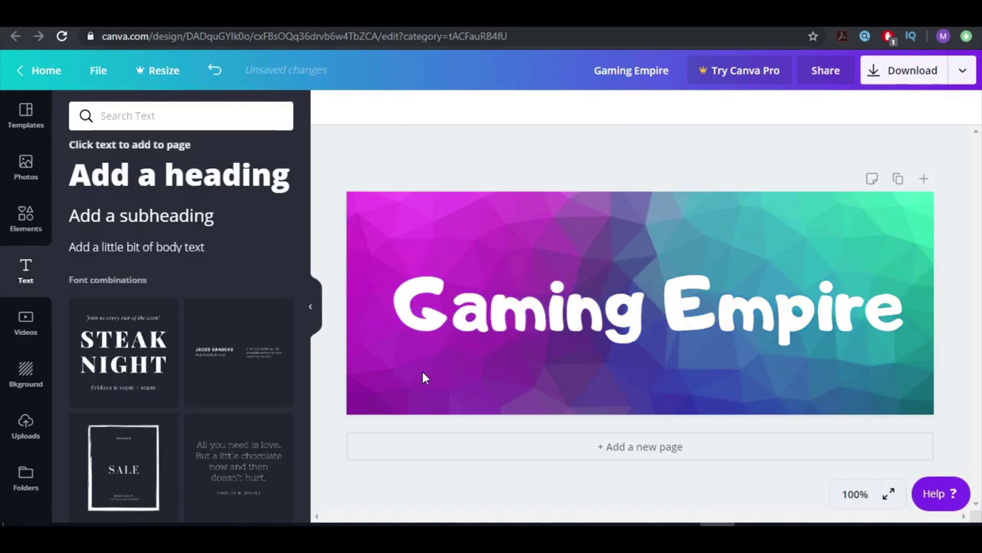
# - Duplicate the 'Gaming Empire' title and snap the copy exactly over the original
pyautogui.click(467, 313)
pyautogui.moveTo(467, 313); pyautogui.dragTo(457, 273)
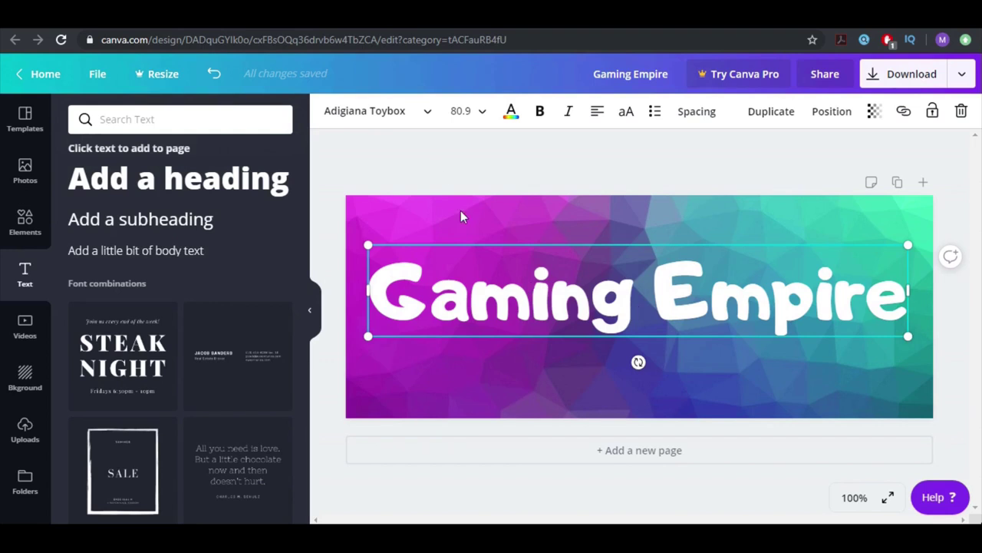
pyautogui.click(771, 115)
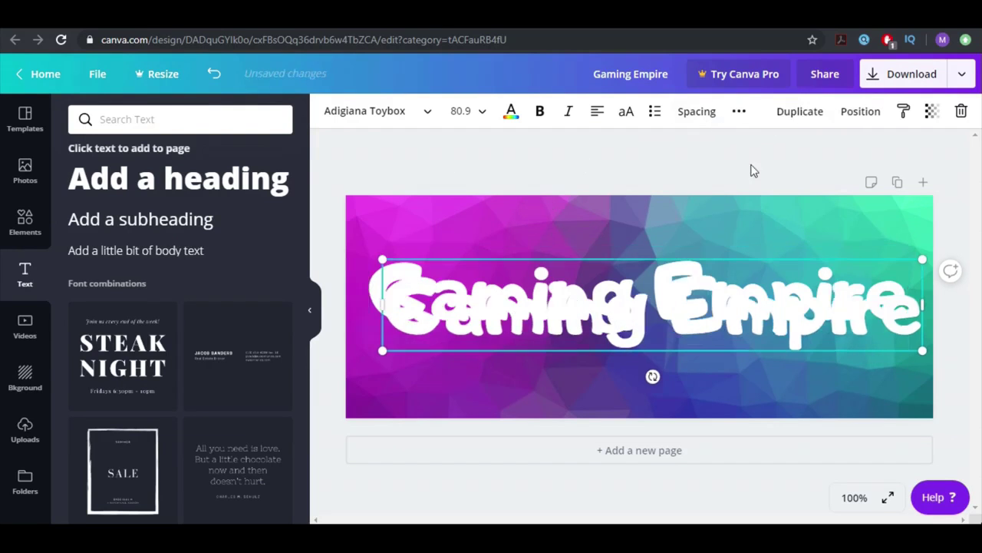
pyautogui.moveTo(653, 321); pyautogui.dragTo(628, 300)
pyautogui.click(552, 182)
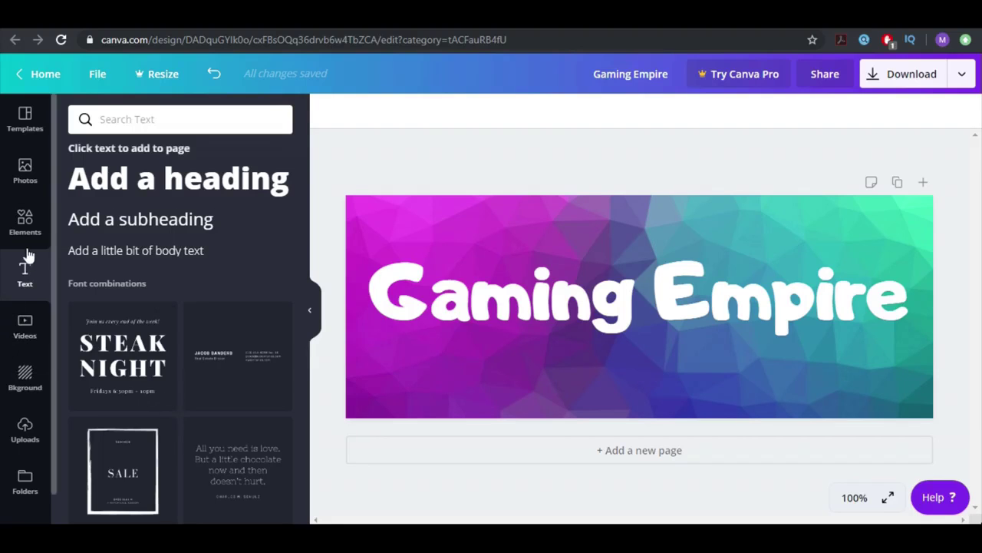
pyautogui.click(24, 222)
# - Search elements for 'square' and add the grey square to the cover
pyautogui.click(166, 126)
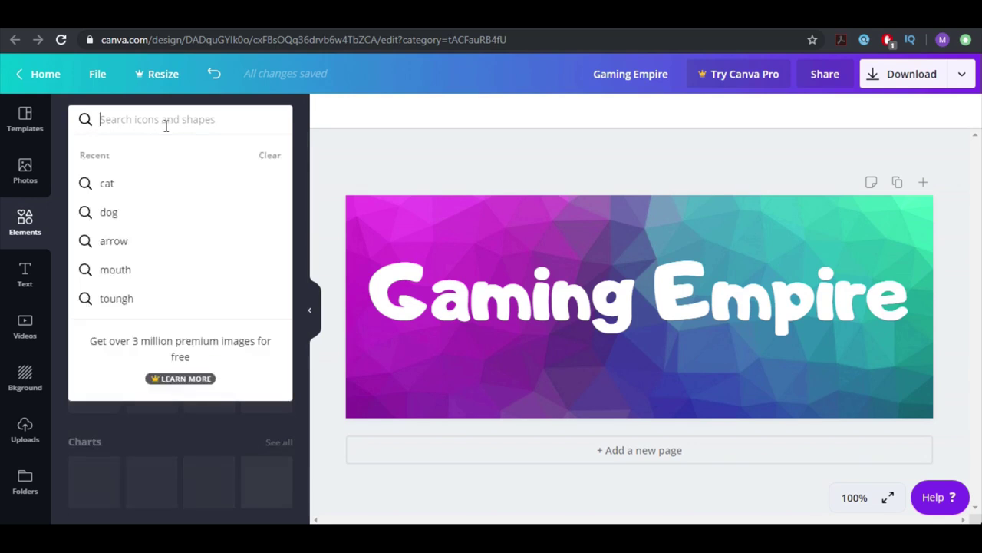
pyautogui.write('sq')
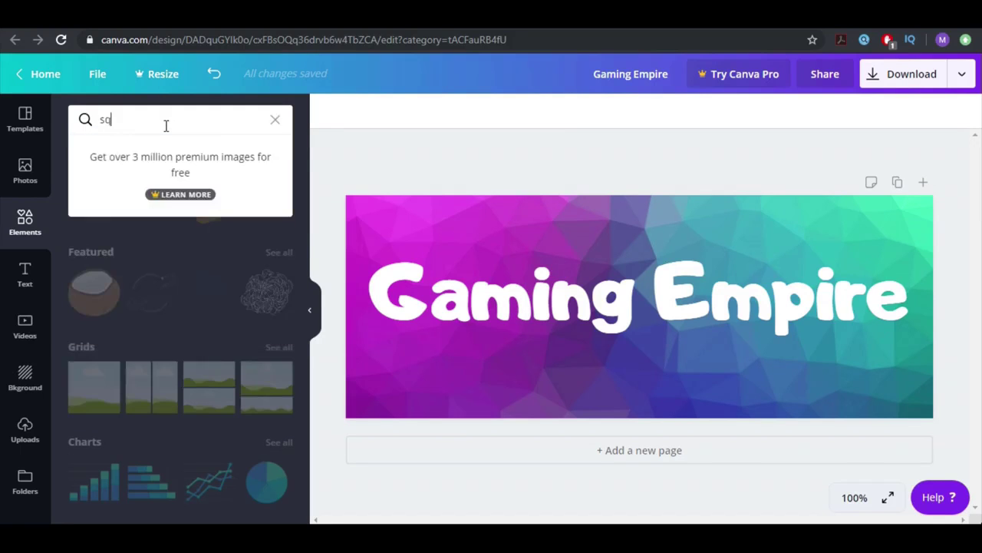
pyautogui.write('uare')
pyautogui.press('Return')
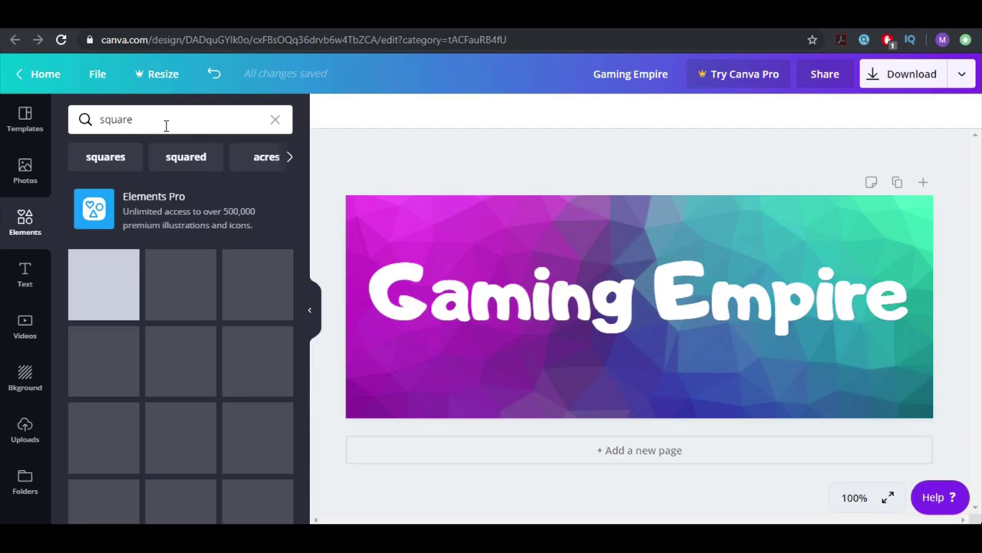
pyautogui.scroll(-3, 184, 384)
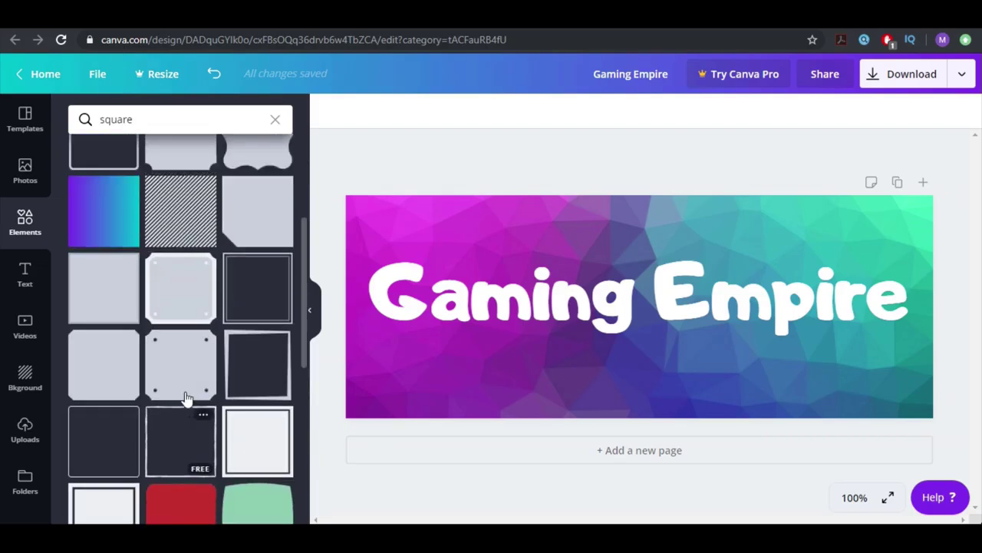
pyautogui.scroll(3, 186, 400)
pyautogui.click(125, 291)
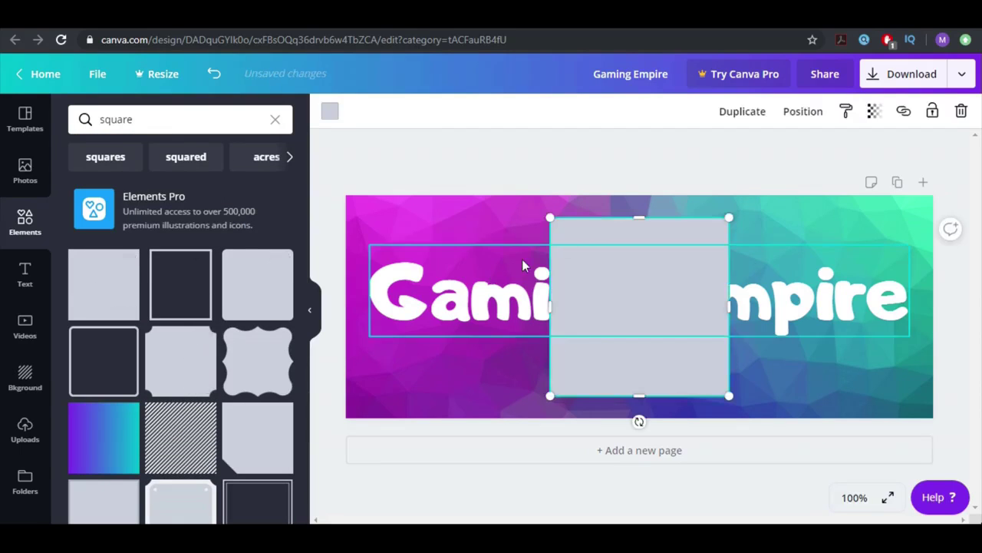
# - Stretch the square into a flat band about 776 wide across the title
pyautogui.moveTo(640, 218); pyautogui.dragTo(642, 315)
pyautogui.moveTo(636, 354); pyautogui.dragTo(445, 285)
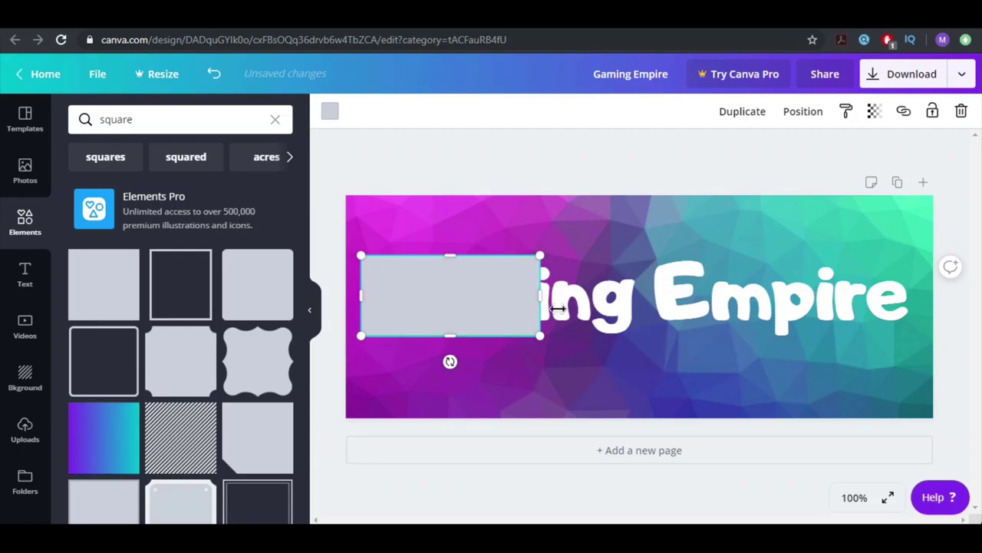
pyautogui.moveTo(541, 307); pyautogui.dragTo(905, 313)
# - Colour the rectangle black and send it backward behind the title
pyautogui.click(330, 111)
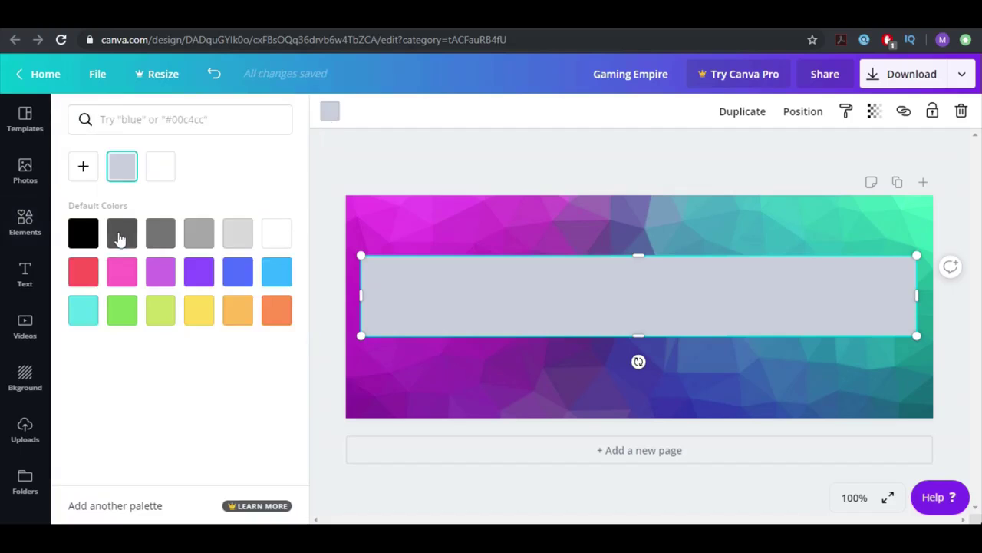
pyautogui.click(83, 232)
pyautogui.click(420, 184)
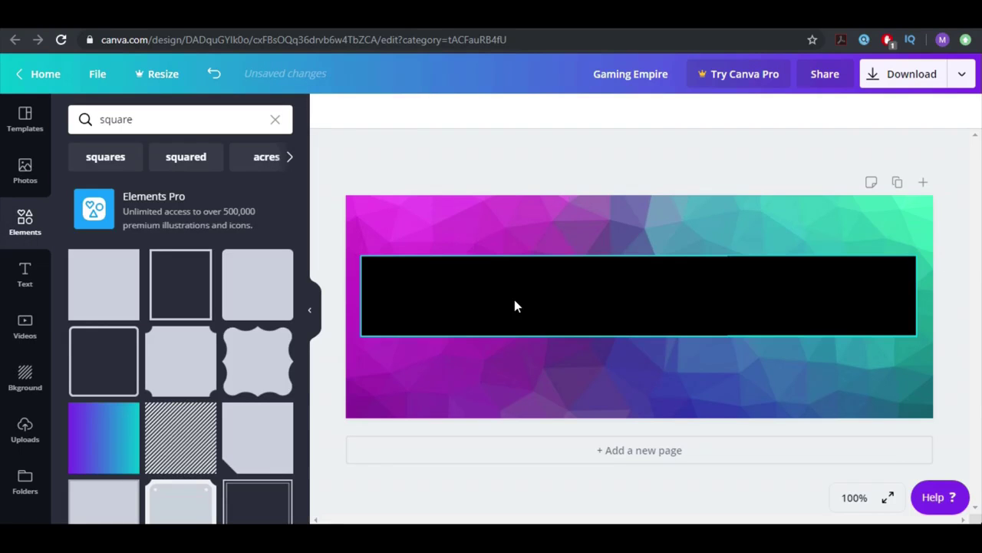
pyautogui.click(515, 305)
pyautogui.click(812, 120)
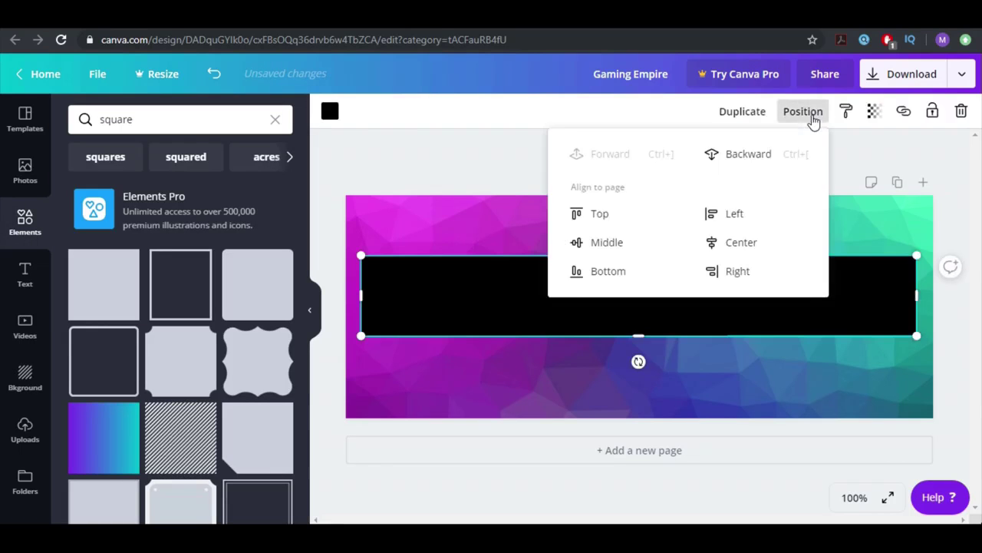
pyautogui.click(749, 155)
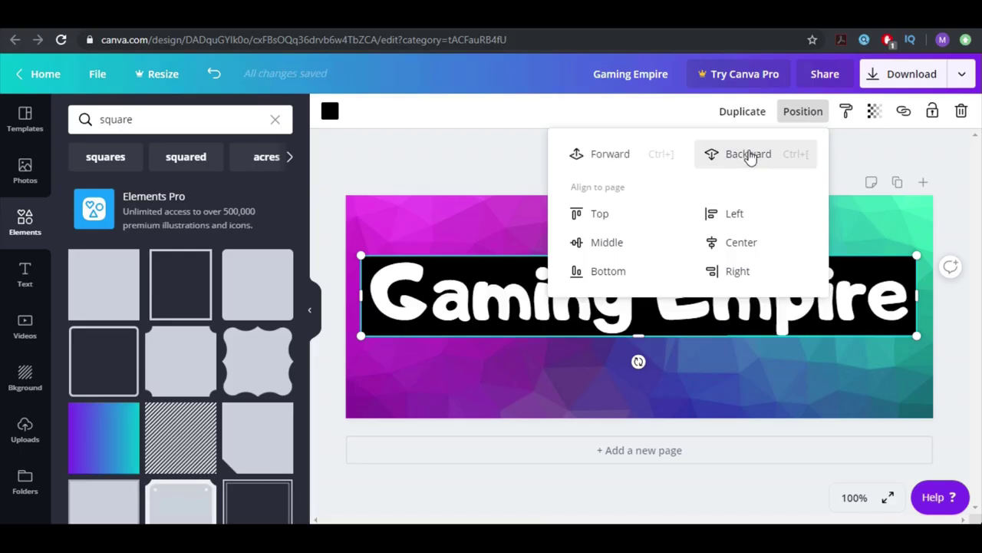
pyautogui.click(505, 154)
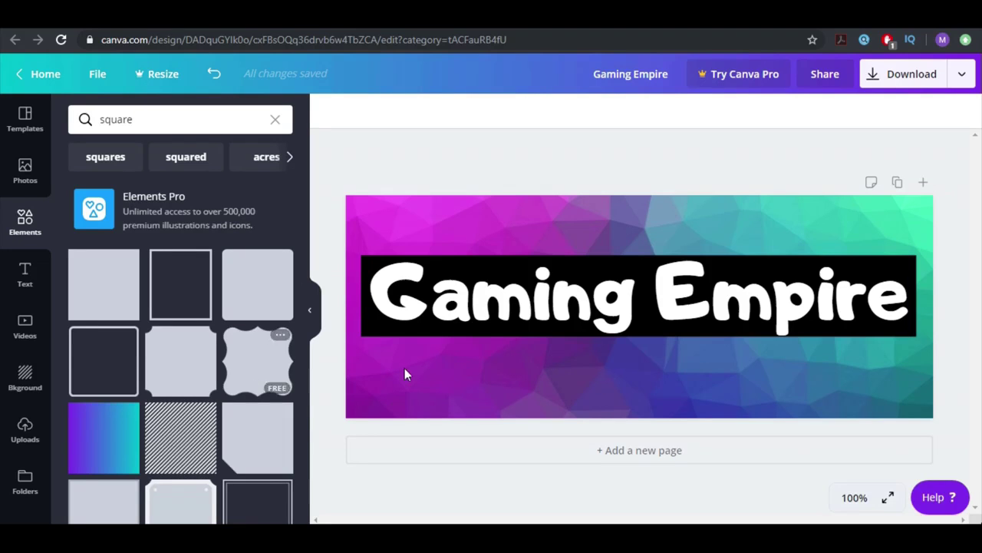
# - Select the title and black box together and nudge them upward
pyautogui.moveTo(468, 377); pyautogui.dragTo(525, 307)
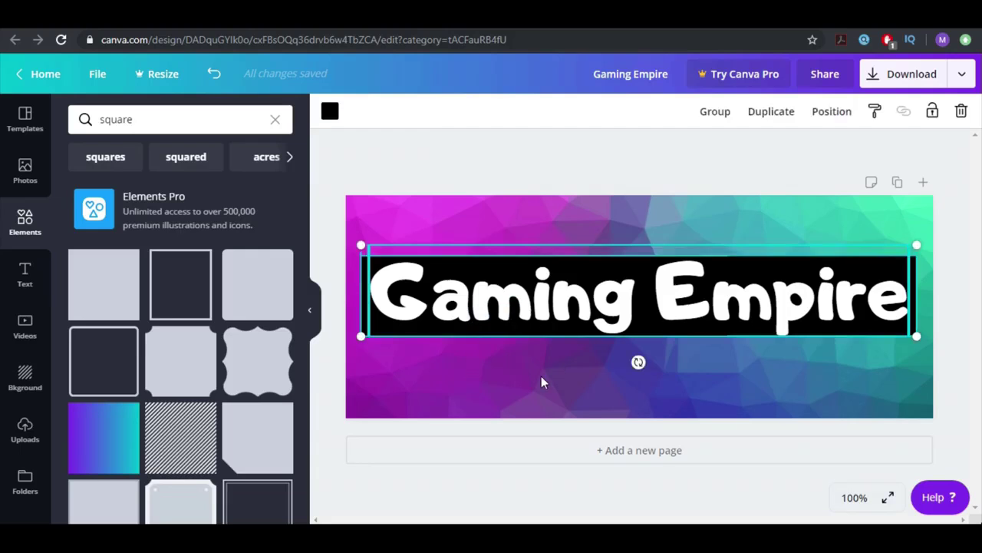
pyautogui.press('Up')
pyautogui.press('Up')
pyautogui.press('Up')
pyautogui.press('Up')
pyautogui.press('Up')
pyautogui.press('Up')
pyautogui.press('Up')
pyautogui.press('Up')
pyautogui.press('Up')
pyautogui.press('Up')
pyautogui.press('Up')
pyautogui.press('Up')
pyautogui.press('Up')
pyautogui.press('Up')
pyautogui.press('Up')
pyautogui.press('Up')
pyautogui.press('Up')
pyautogui.press('Up')
pyautogui.press('Up')
pyautogui.press('Up')
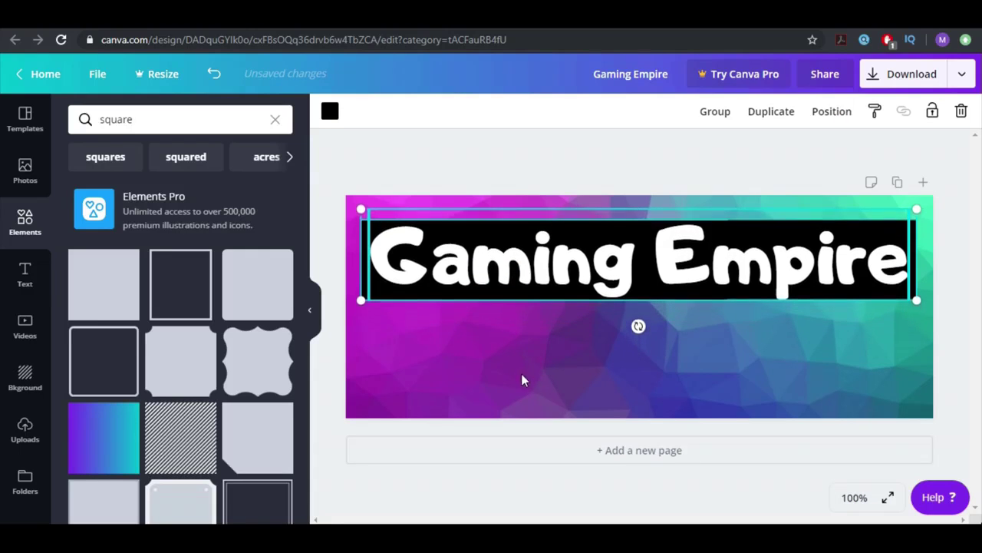
pyautogui.click(515, 367)
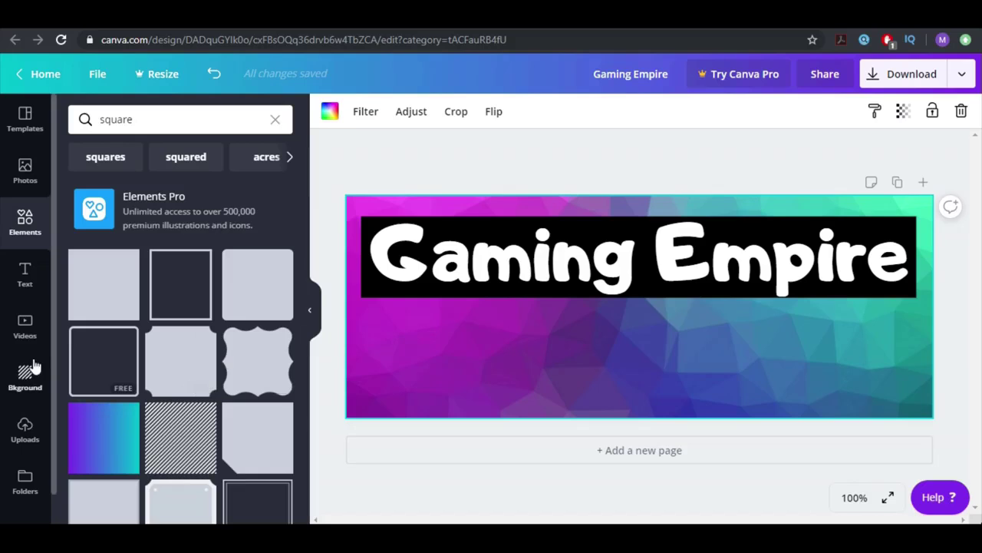
# - Search elements for 'gaming', then 'ps', then 'game' to find a gamepad graphic
pyautogui.doubleClick(133, 119)
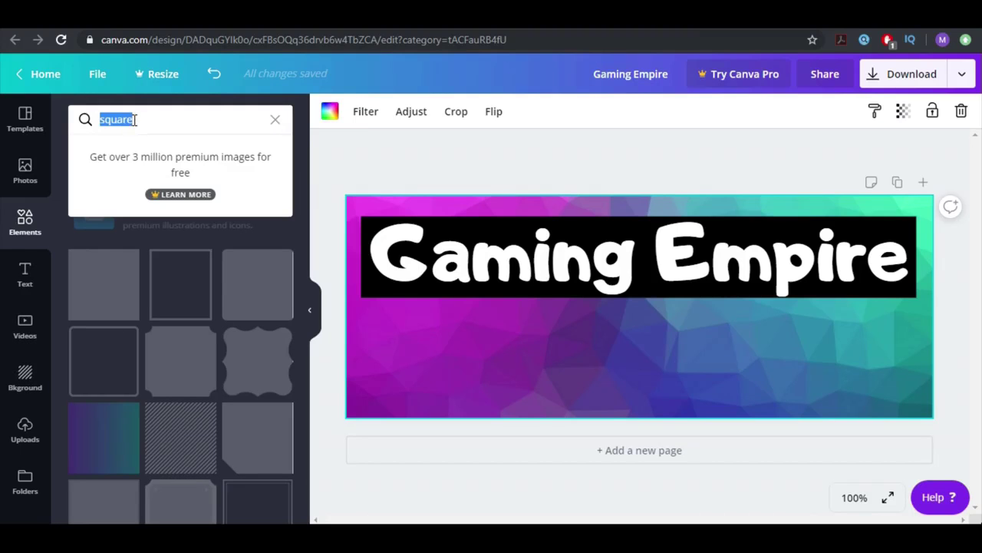
pyautogui.write('gaming')
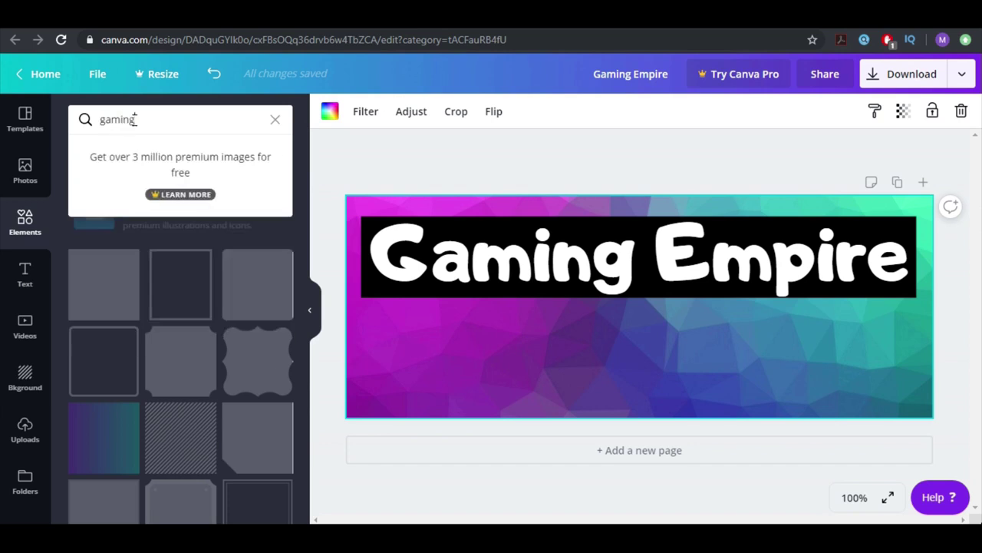
pyautogui.press('Return')
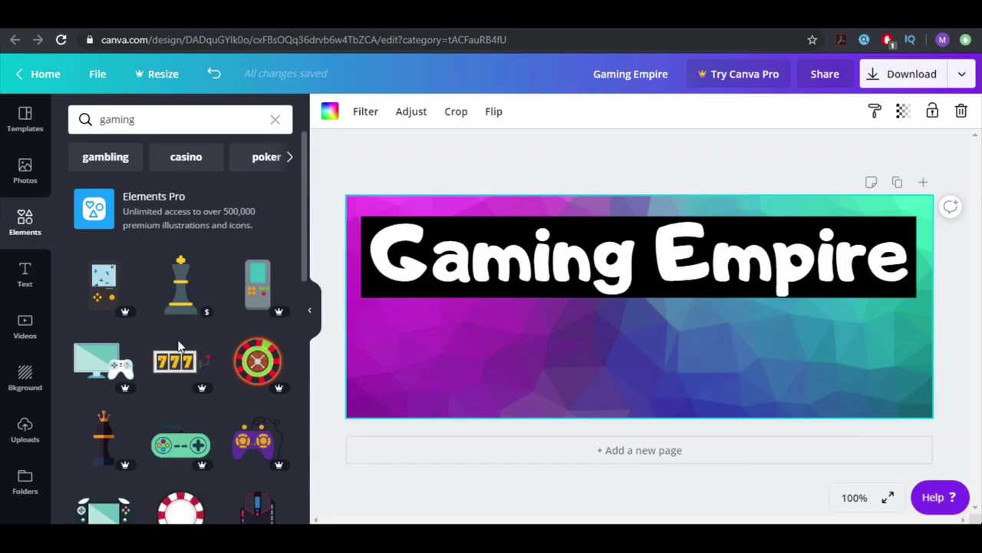
pyautogui.scroll(-2, 176, 383)
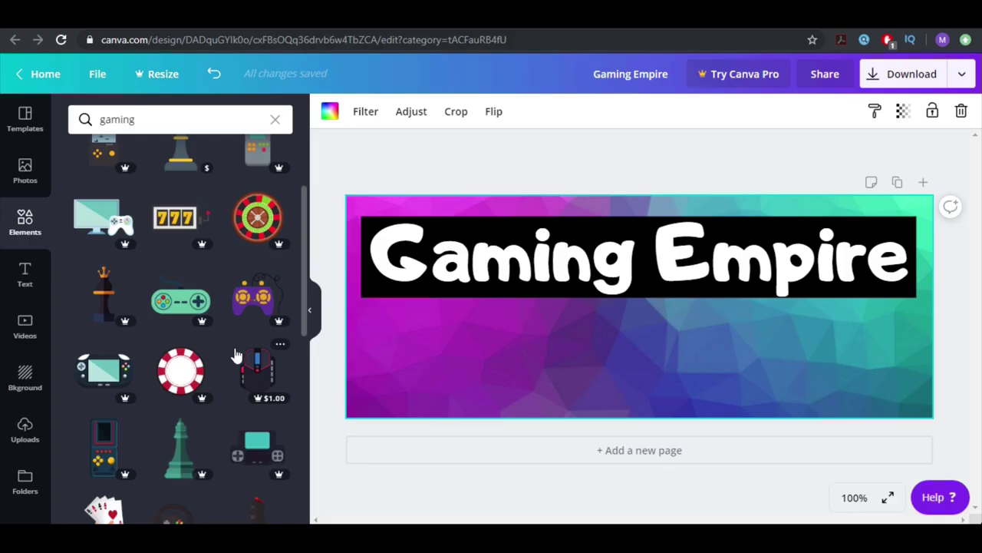
pyautogui.scroll(-2, 189, 389)
pyautogui.scroll(5, 217, 379)
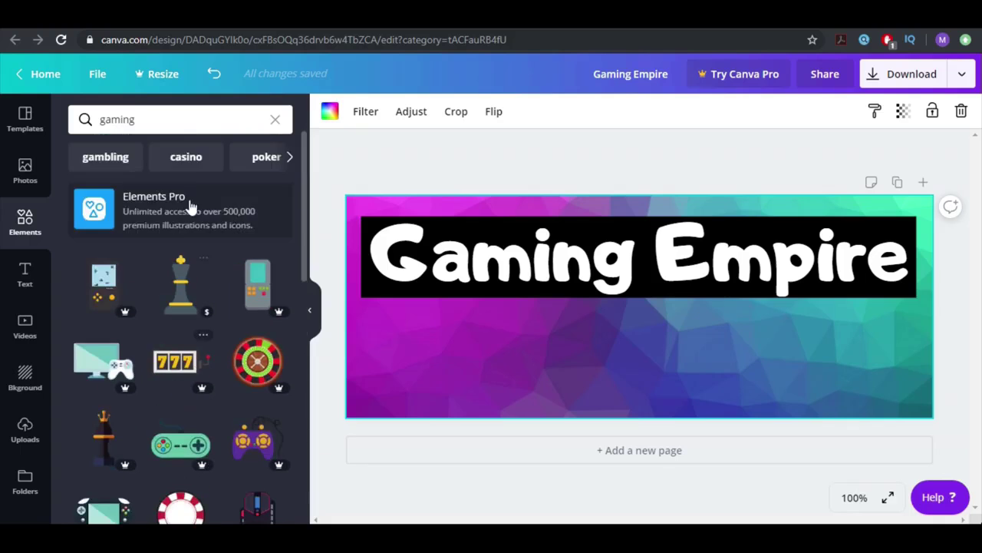
pyautogui.click(190, 119)
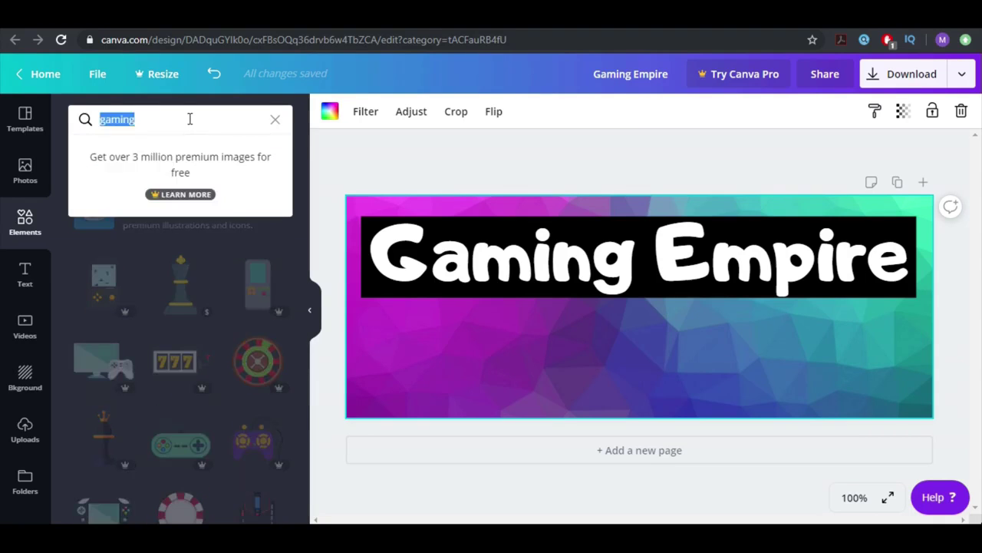
pyautogui.write('ps')
pyautogui.press('Return')
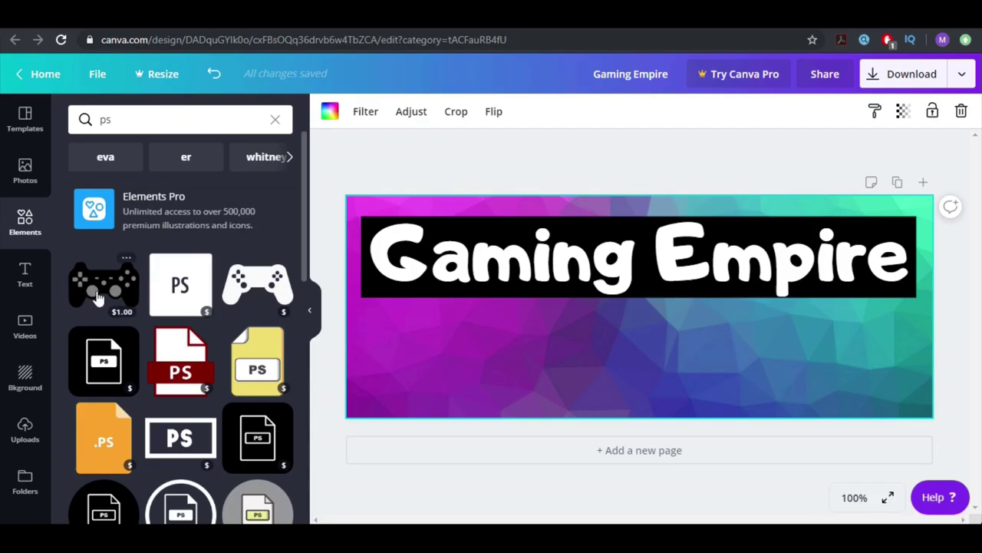
pyautogui.click(132, 126)
pyautogui.write('game')
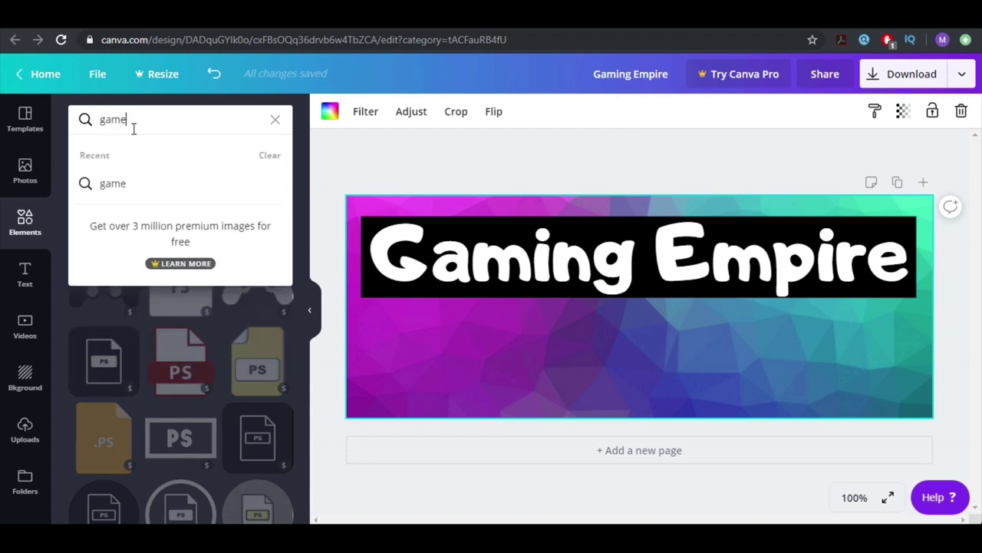
pyautogui.press('Return')
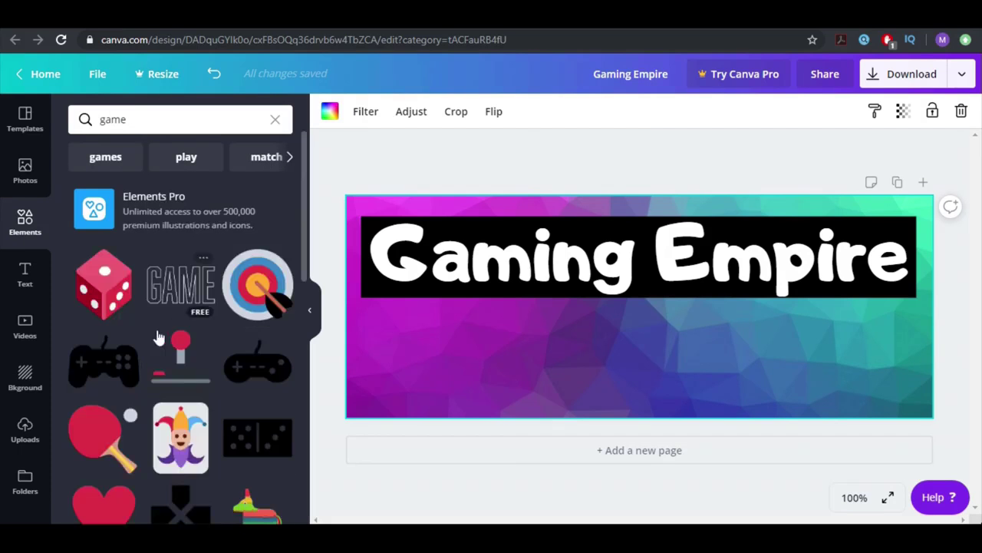
# - Add the black gamepad, shrink it to about 202 by 202 and place it at the right side
pyautogui.click(107, 369)
pyautogui.moveTo(642, 326); pyautogui.dragTo(636, 362)
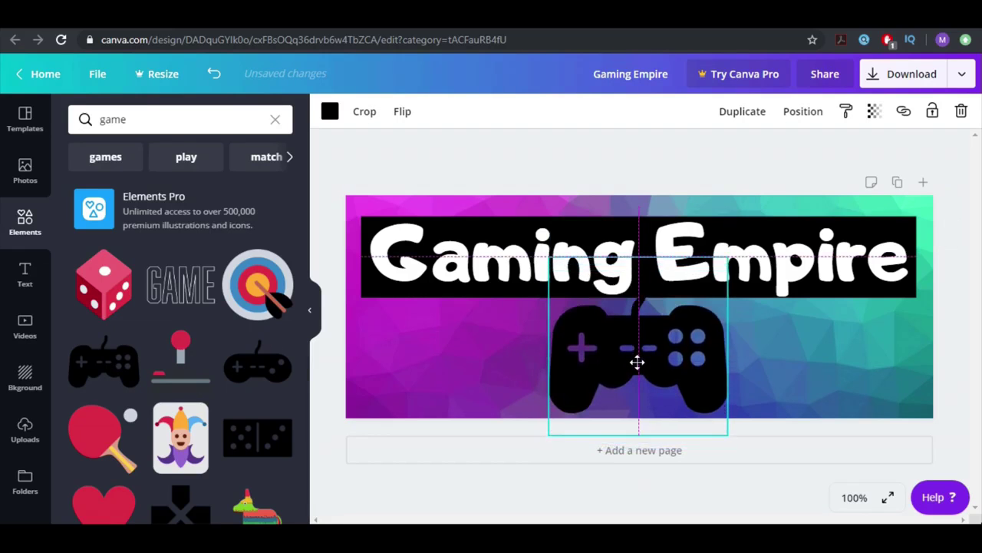
pyautogui.moveTo(727, 254); pyautogui.dragTo(696, 299)
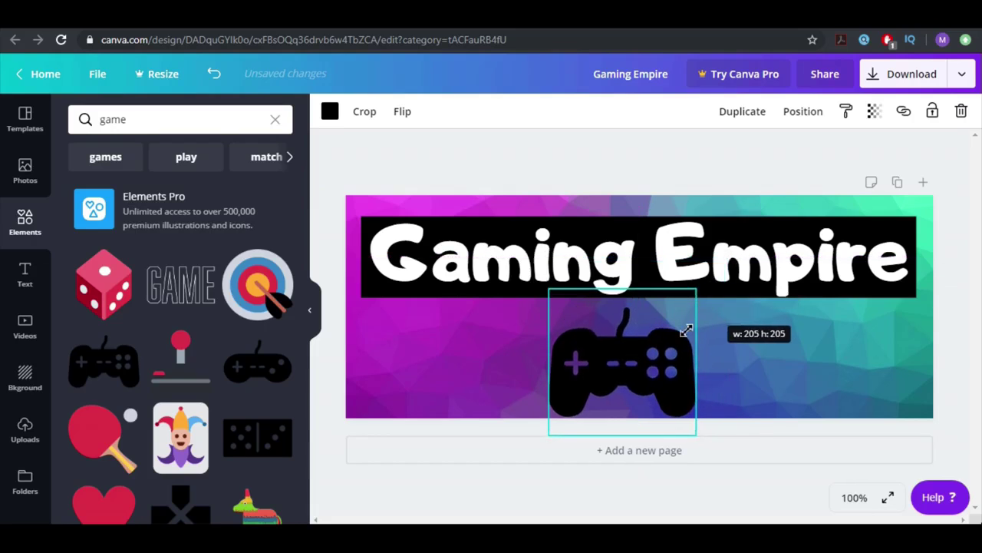
pyautogui.moveTo(625, 370); pyautogui.dragTo(636, 352)
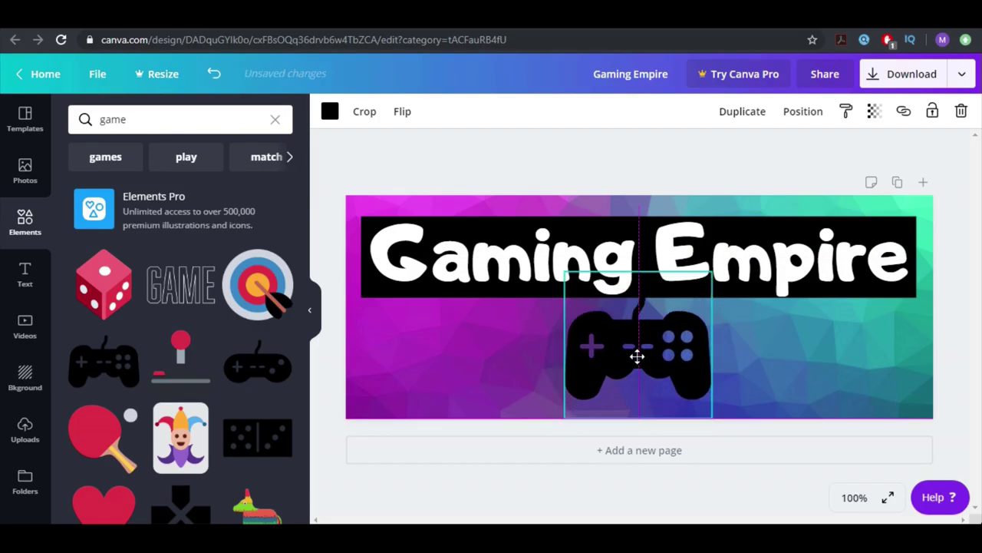
pyautogui.moveTo(637, 443); pyautogui.dragTo(650, 442)
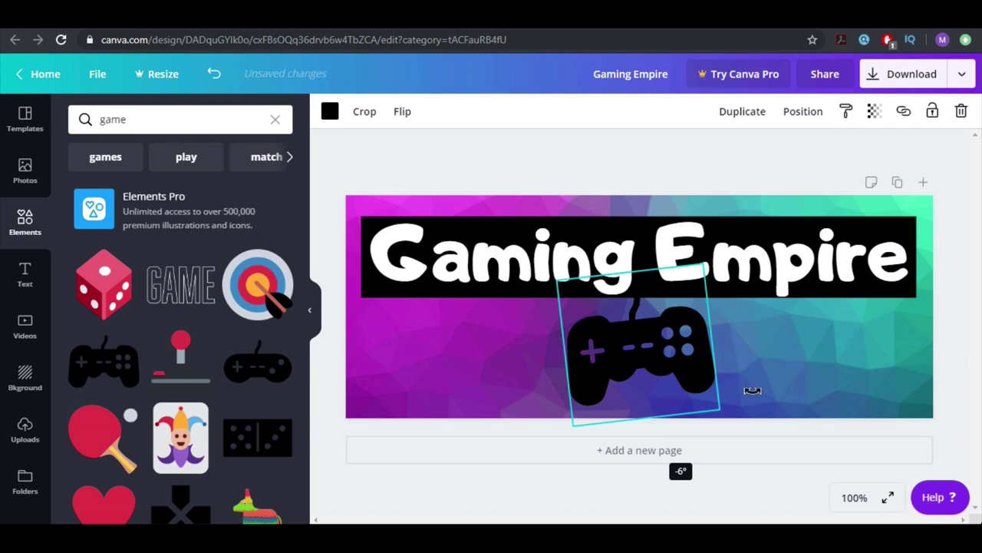
pyautogui.hotkey('ctrl', 'z')
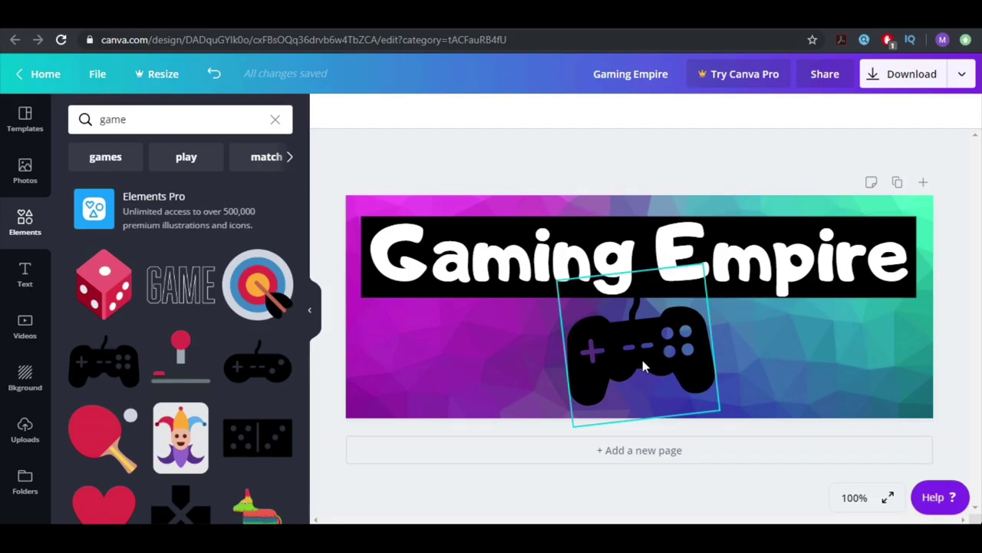
pyautogui.moveTo(672, 356); pyautogui.dragTo(868, 360)
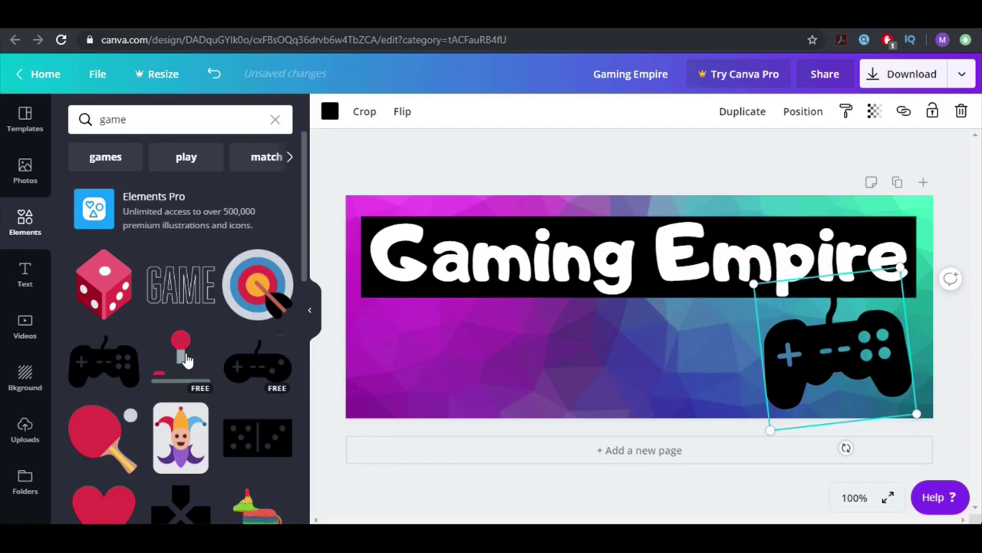
# - Add a subheading under the title reading 'Join The Besy Gaming Facebook Page Ever!'
pyautogui.click(25, 284)
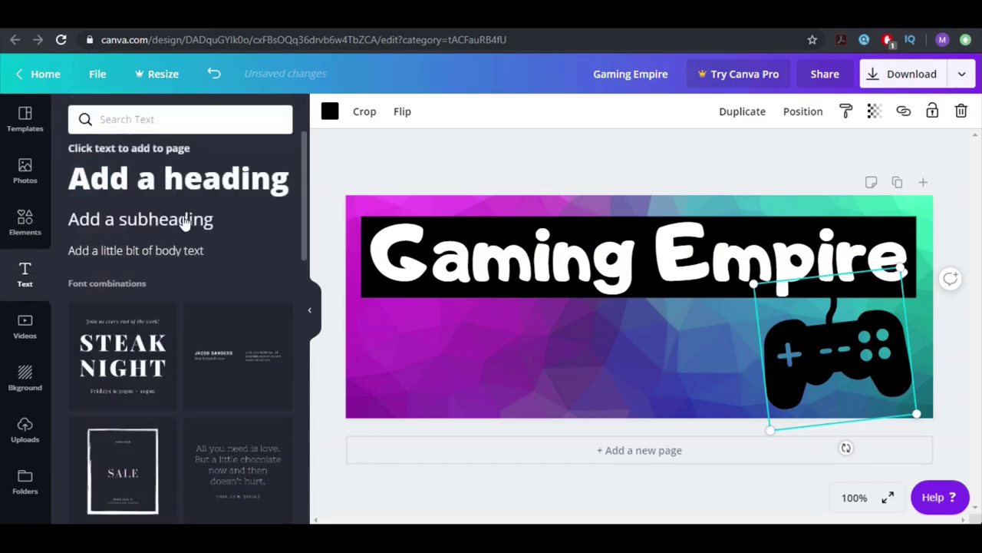
pyautogui.click(581, 344)
pyautogui.moveTo(621, 312); pyautogui.dragTo(422, 326)
pyautogui.doubleClick(423, 319)
pyautogui.tripleClick(418, 317)
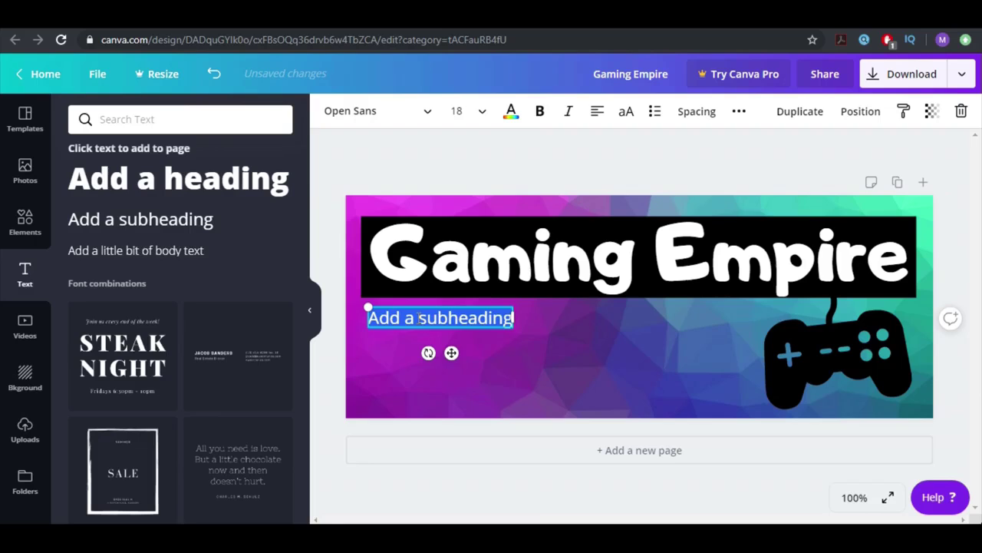
pyautogui.write('Join')
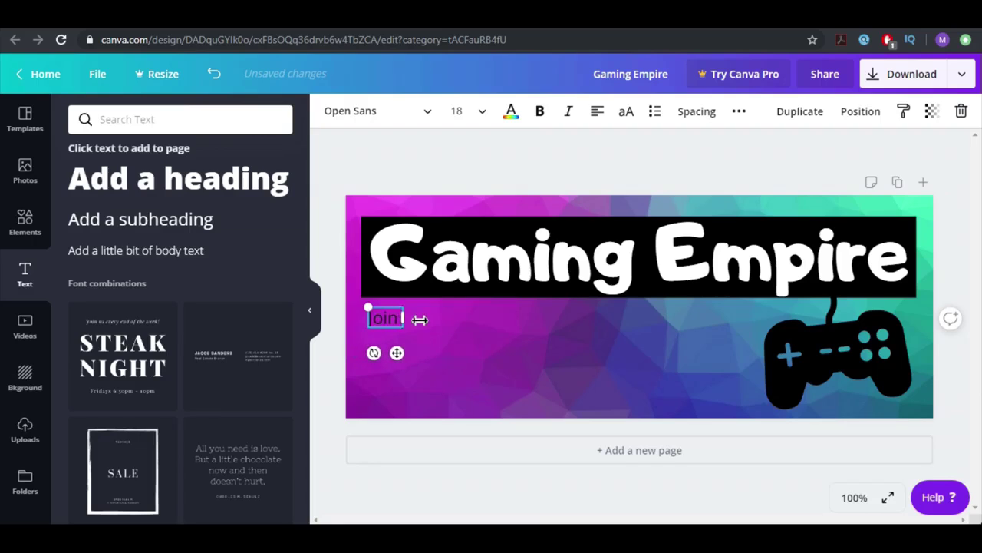
pyautogui.write(' The Bes')
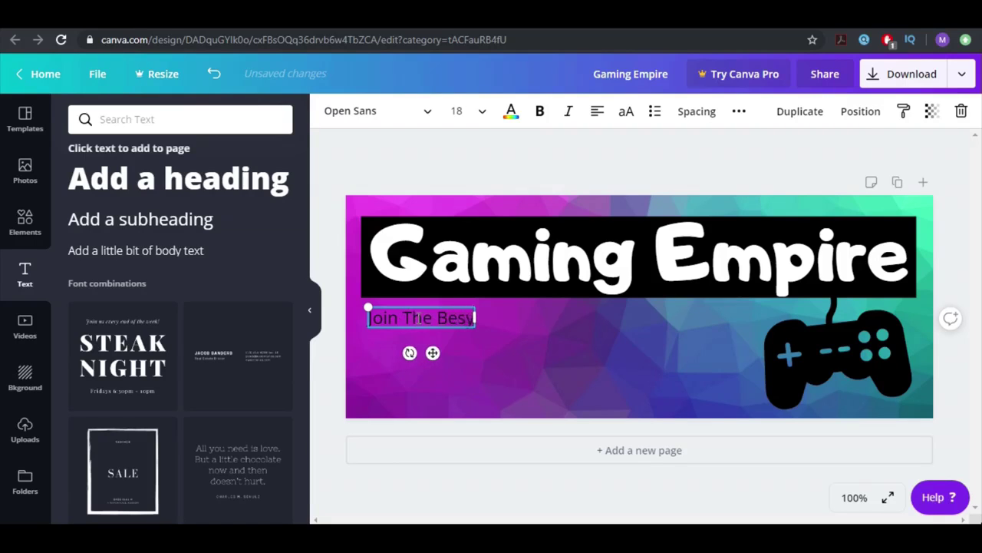
pyautogui.write('y')
pyautogui.write('ing Face')
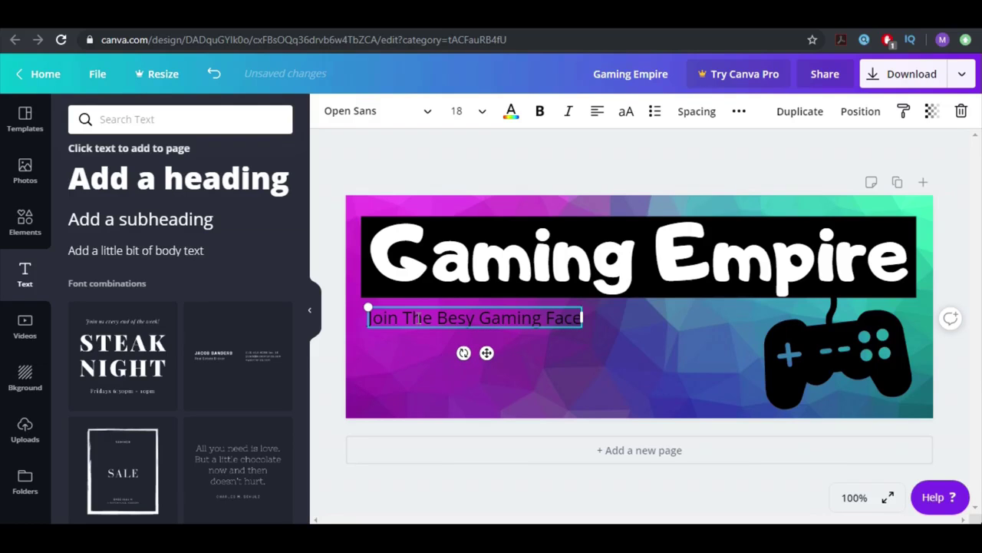
pyautogui.write('book Pag')
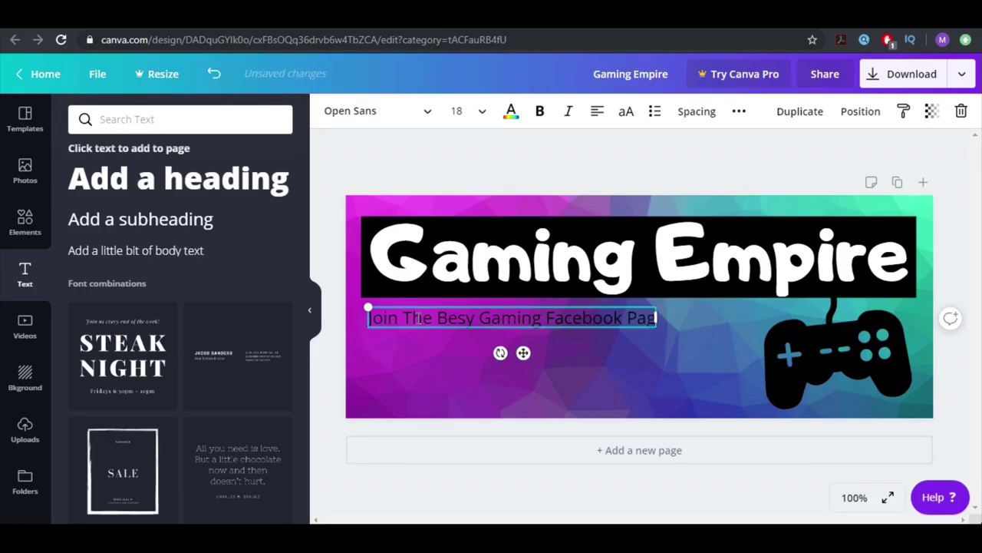
pyautogui.write('e Ever!')
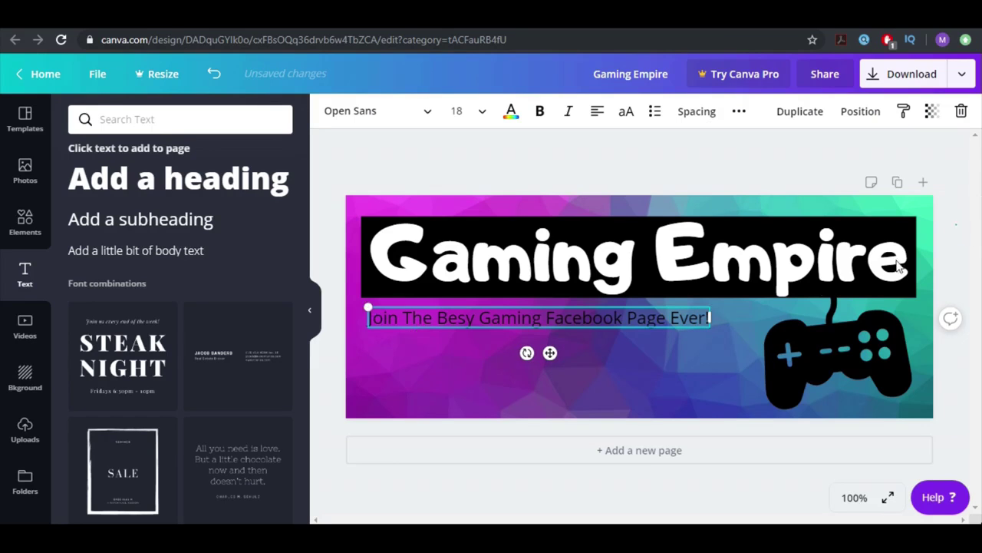
# - Enlarge the subtitle slightly to 20.7 and nudge it up
pyautogui.moveTo(711, 328); pyautogui.dragTo(757, 362)
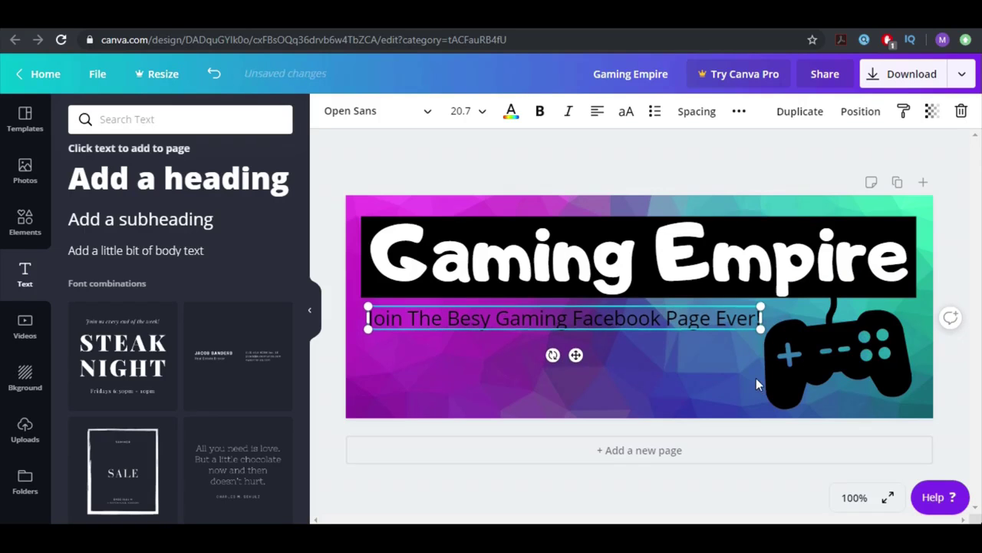
pyautogui.hotkey('shift', 'Up')
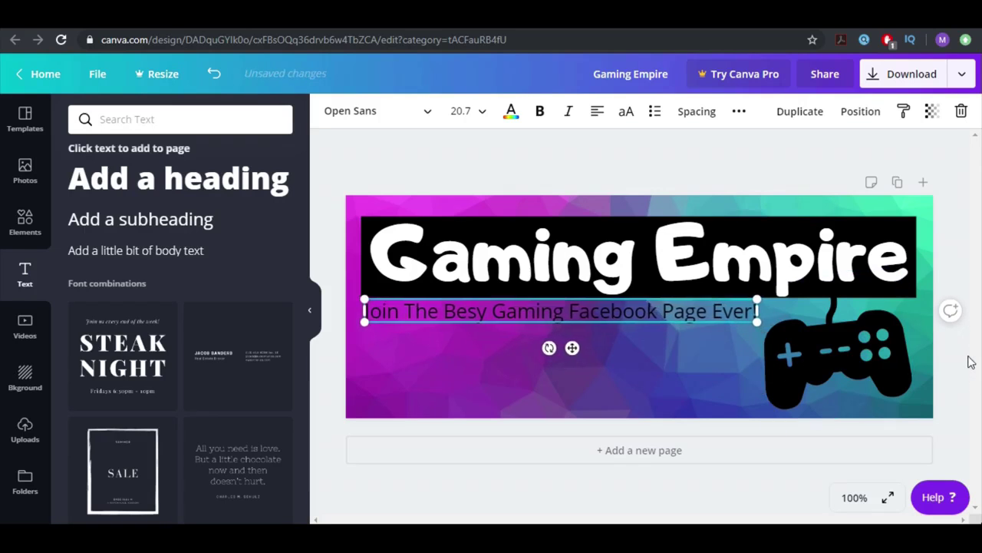
pyautogui.click(969, 405)
pyautogui.click(622, 316)
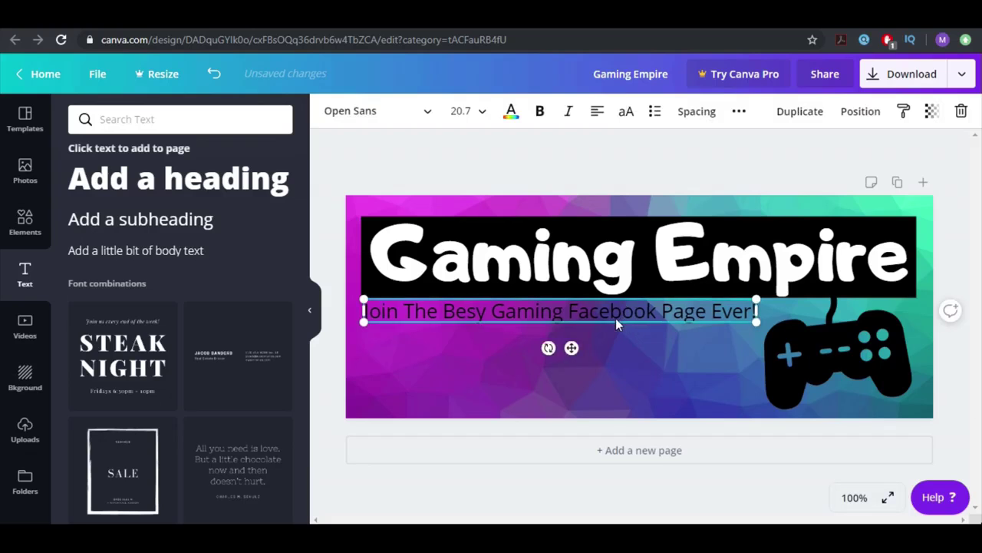
pyautogui.click(21, 238)
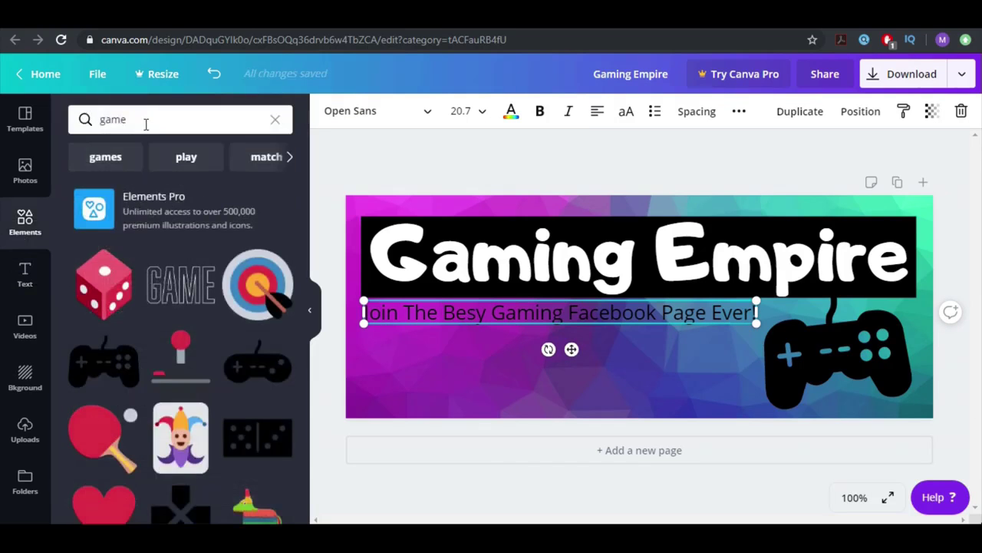
# - Search elements for 'social' and add an icon cluster, shrunk to about 75 px
pyautogui.click(146, 123)
pyautogui.write('social media')
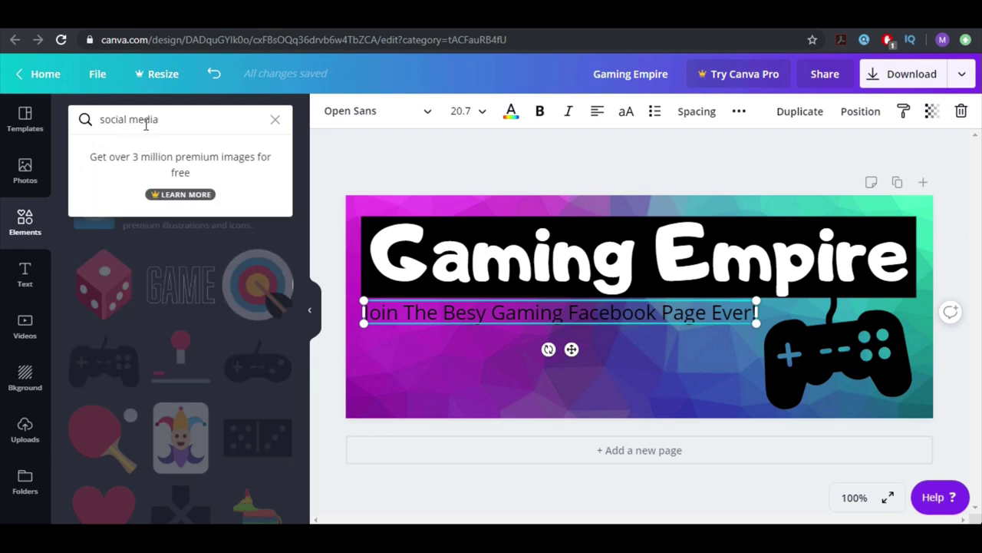
pyautogui.press('Return')
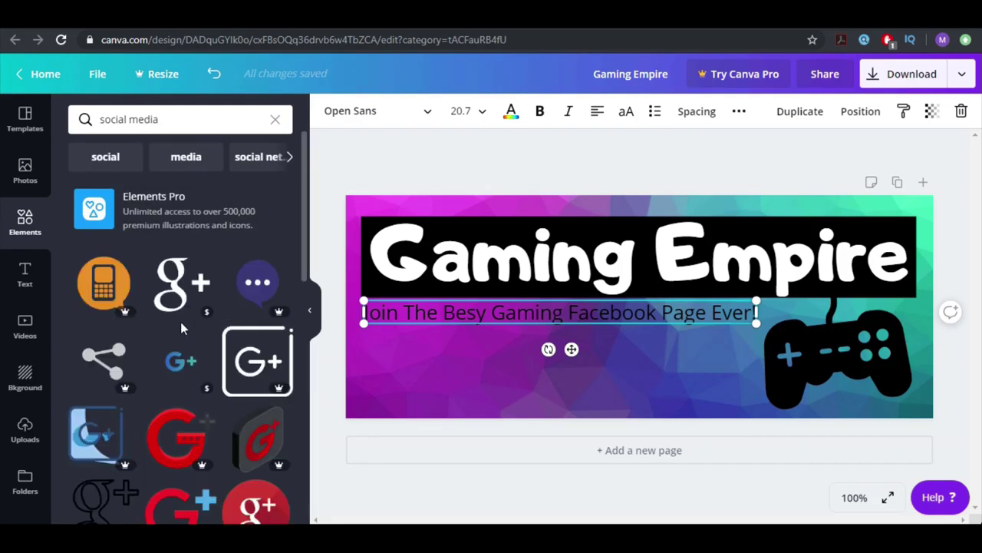
pyautogui.scroll(-2, 198, 307)
pyautogui.scroll(-2, 231, 311)
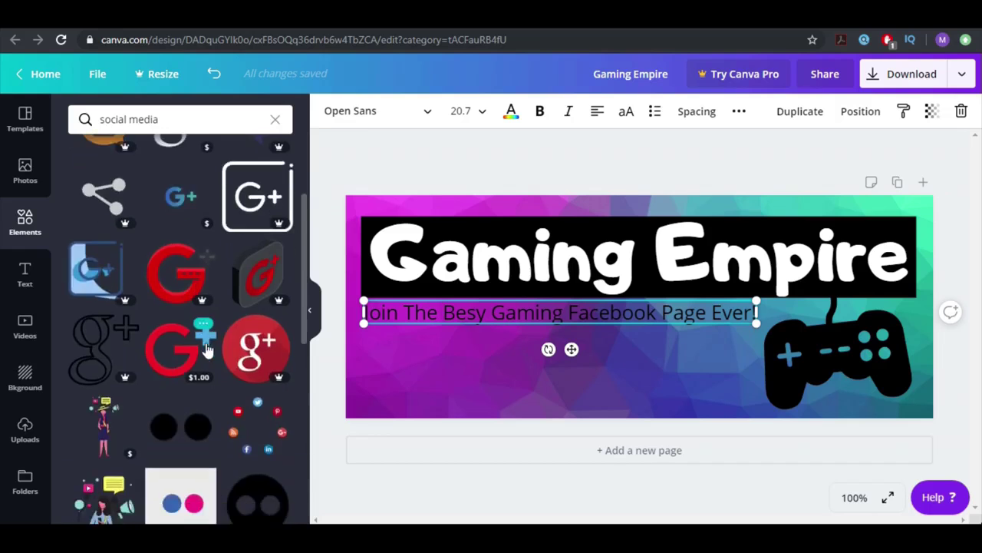
pyautogui.click(258, 307)
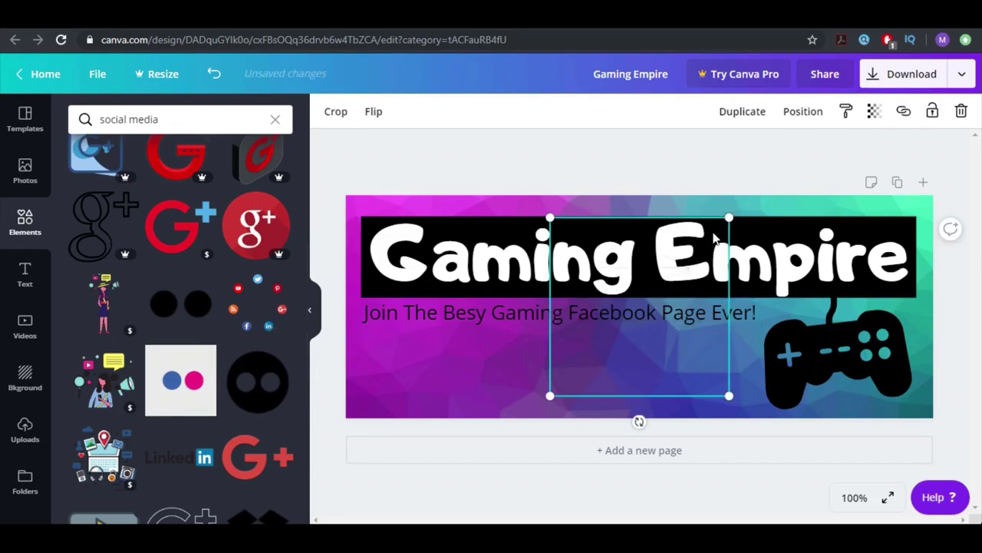
pyautogui.moveTo(729, 218); pyautogui.dragTo(605, 340)
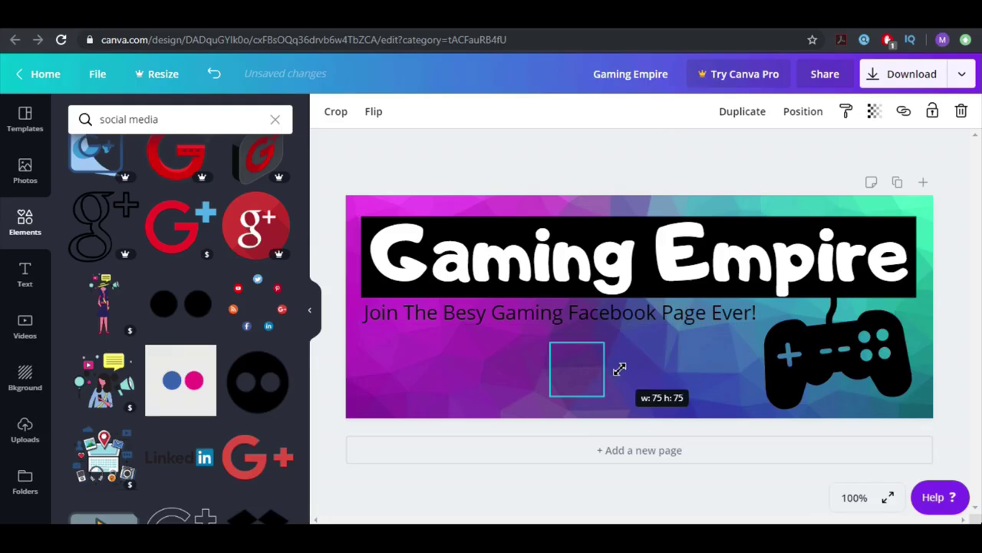
pyautogui.moveTo(592, 377); pyautogui.dragTo(620, 371)
pyautogui.click(803, 112)
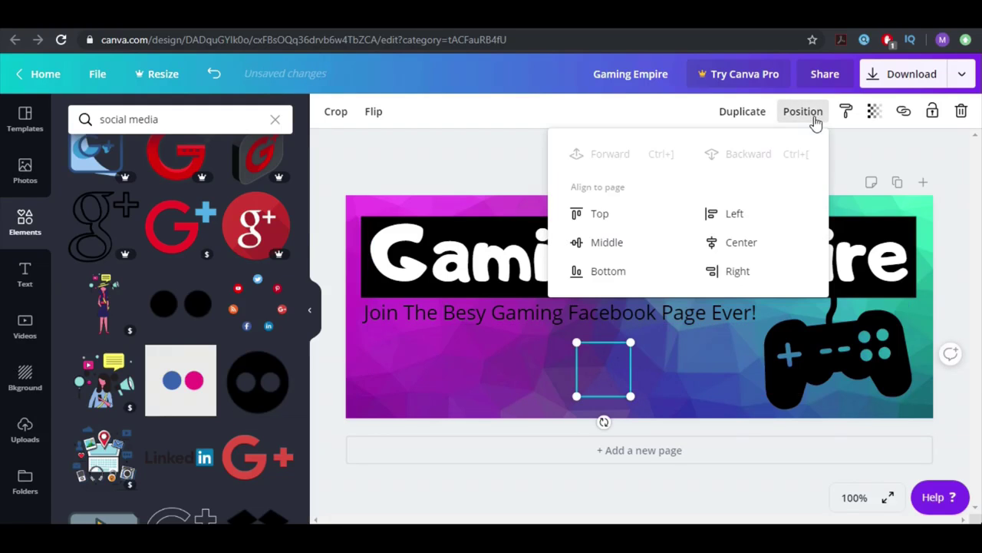
pyautogui.click(521, 175)
pyautogui.click(592, 384)
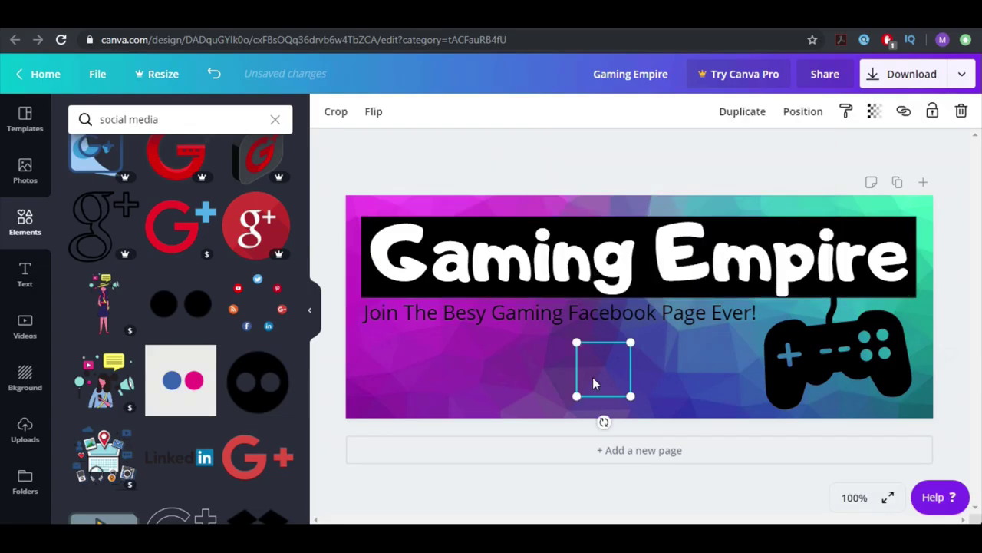
pyautogui.moveTo(592, 384); pyautogui.dragTo(479, 407)
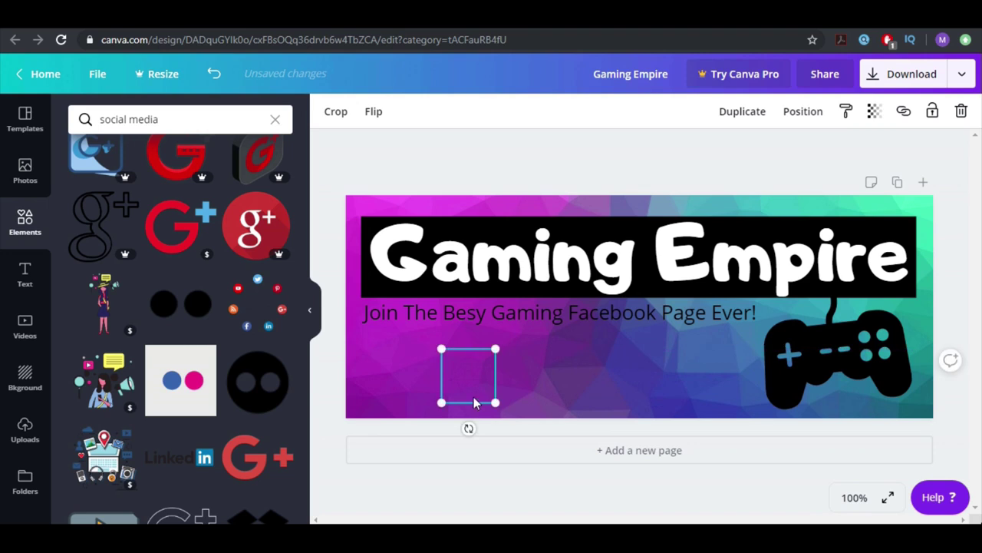
# - Add and delete two more social media icon elements, then select the search term
pyautogui.click(269, 291)
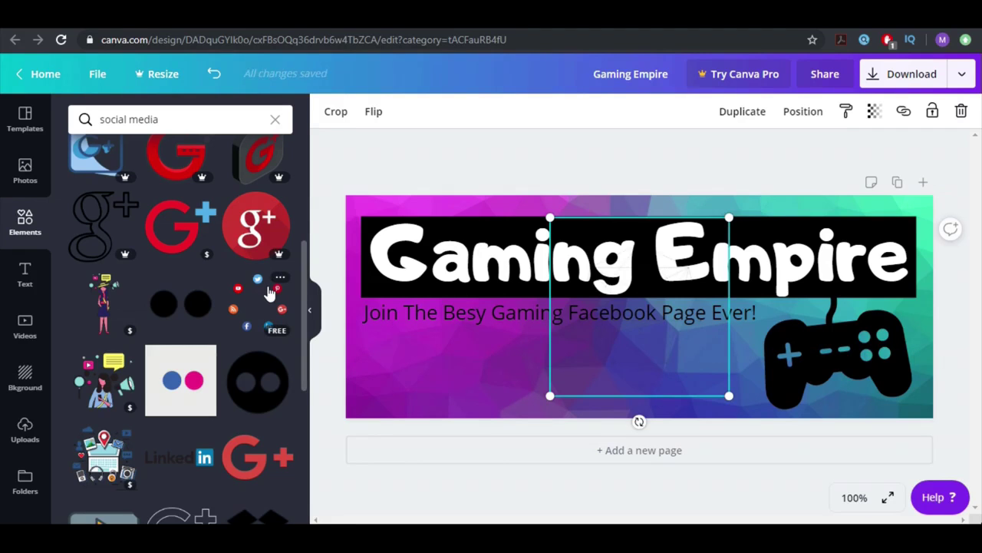
pyautogui.press('Delete')
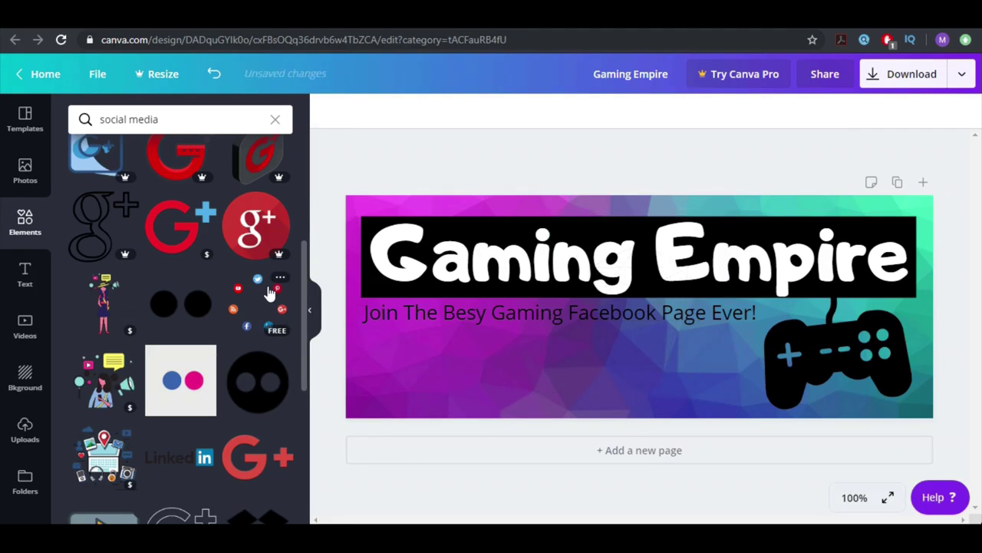
pyautogui.click(261, 326)
pyautogui.press('Delete')
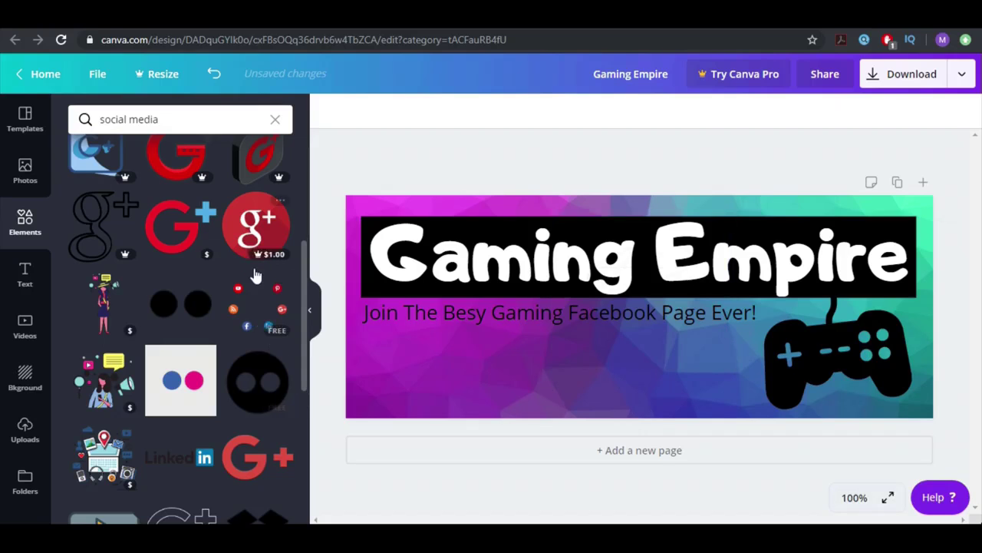
pyautogui.scroll(-3, 177, 322)
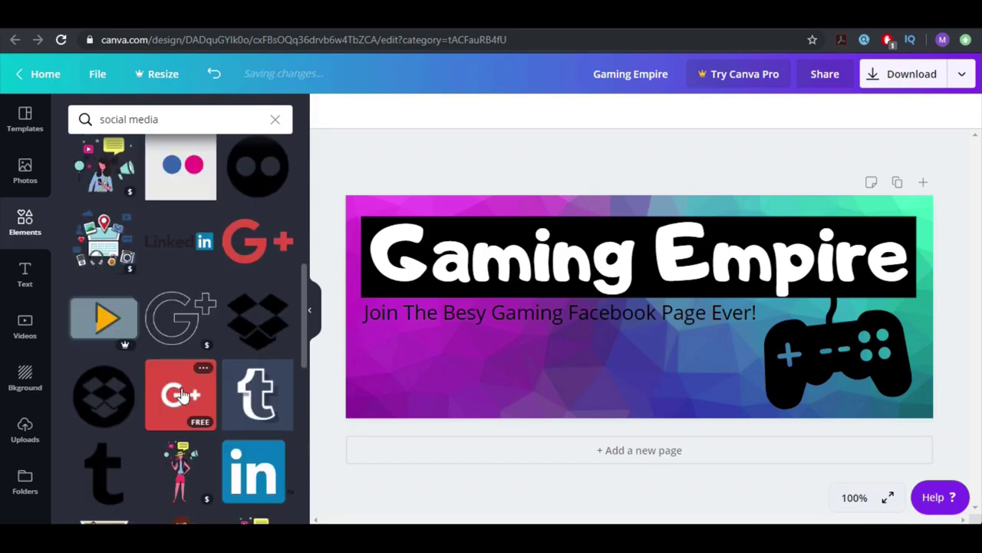
pyautogui.scroll(-3, 181, 342)
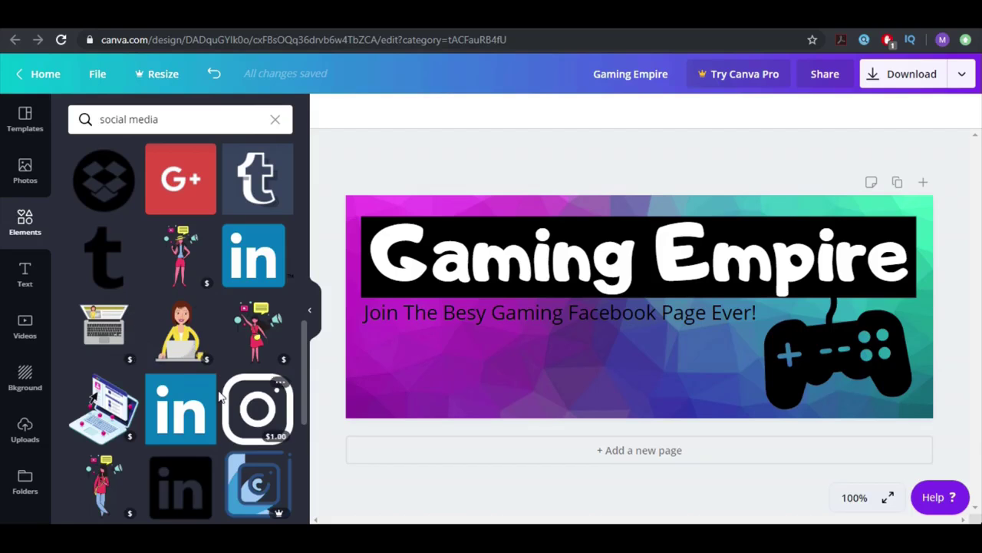
pyautogui.scroll(6, 103, 380)
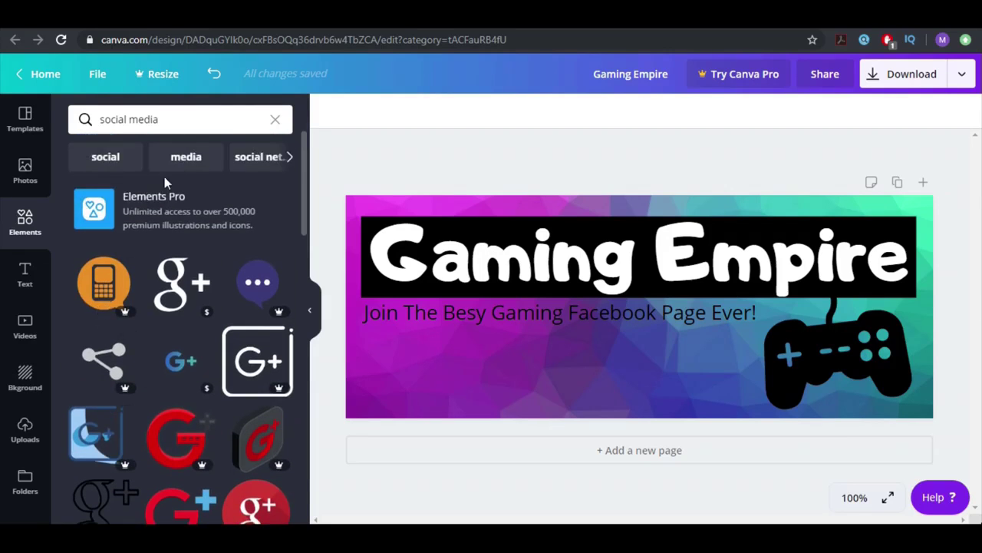
pyautogui.tripleClick(194, 120)
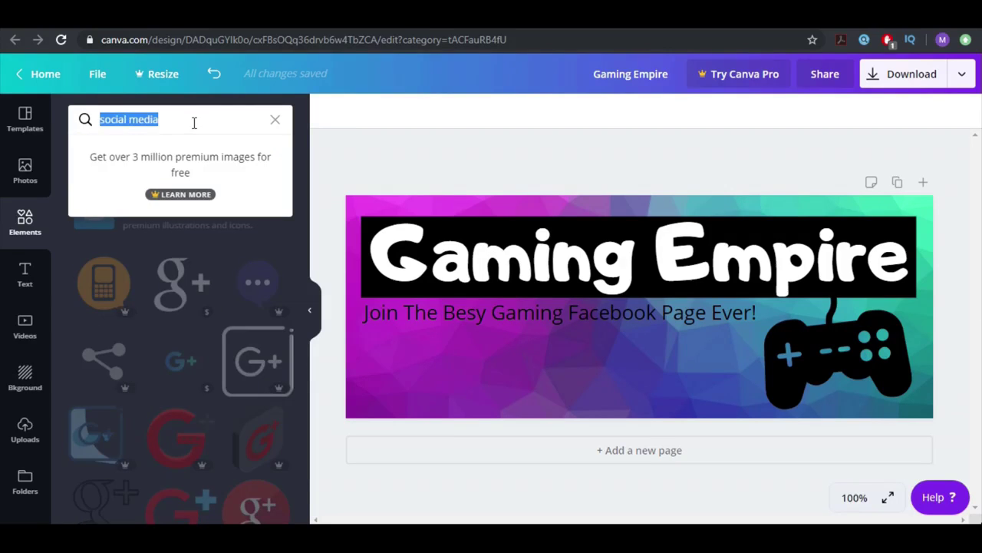
# - Search elements for 'game', add the red dice, shrink it and place it lower left
pyautogui.write('game')
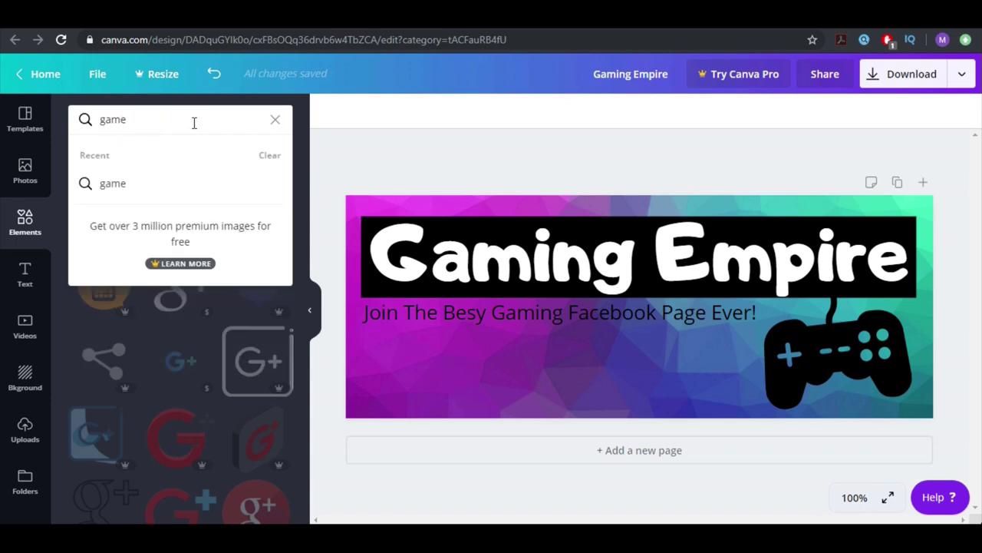
pyautogui.press('Return')
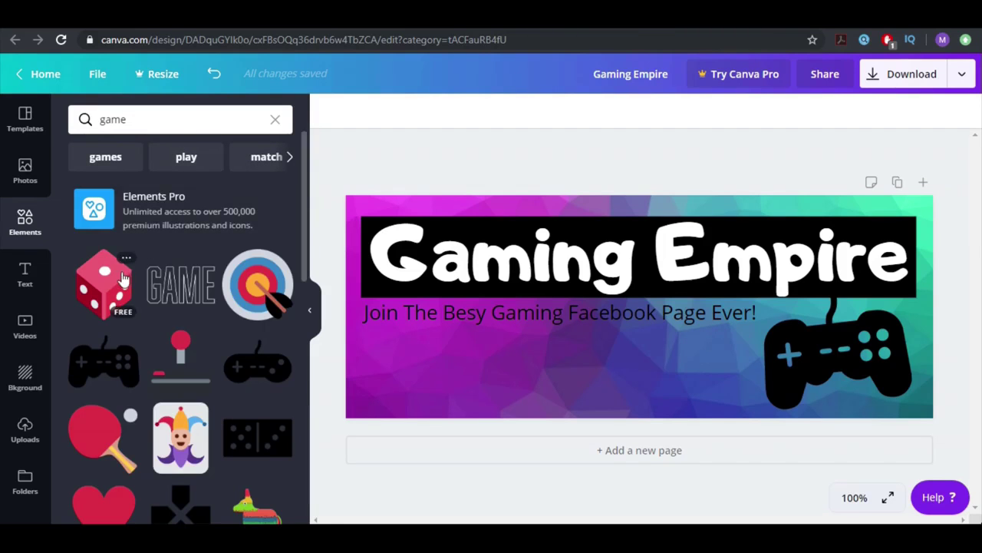
pyautogui.click(123, 278)
pyautogui.moveTo(725, 225); pyautogui.dragTo(623, 323)
pyautogui.moveTo(564, 388); pyautogui.dragTo(512, 397)
# - Duplicate the dice twice, tilting the copies about 30° and -166°
pyautogui.click(755, 115)
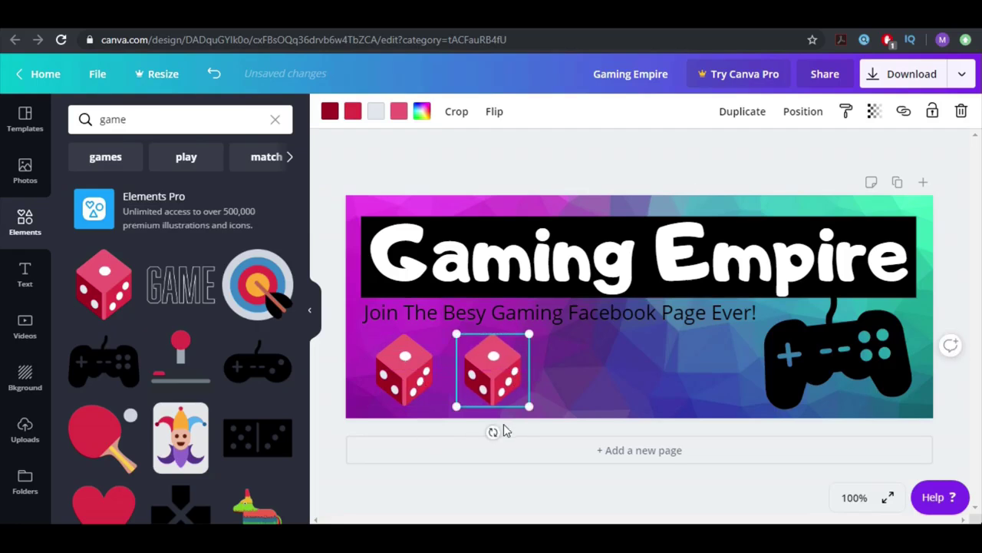
pyautogui.moveTo(514, 432); pyautogui.dragTo(553, 434)
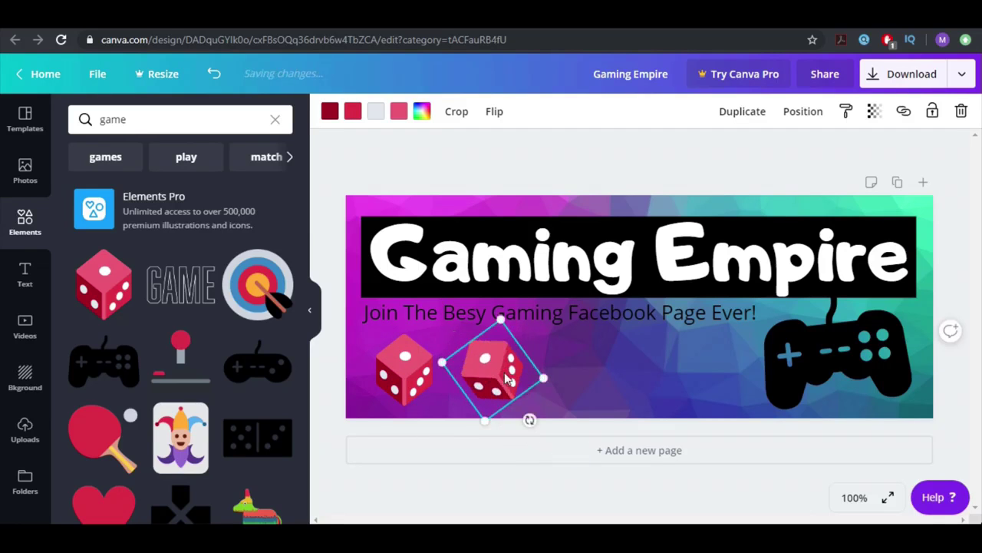
pyautogui.moveTo(483, 370); pyautogui.dragTo(512, 365)
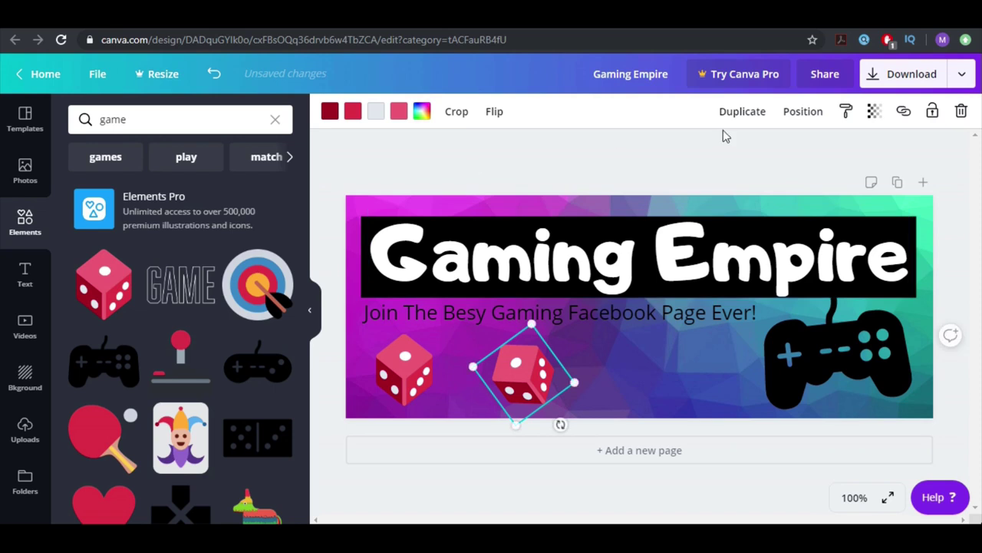
pyautogui.click(742, 112)
pyautogui.moveTo(547, 398); pyautogui.dragTo(651, 388)
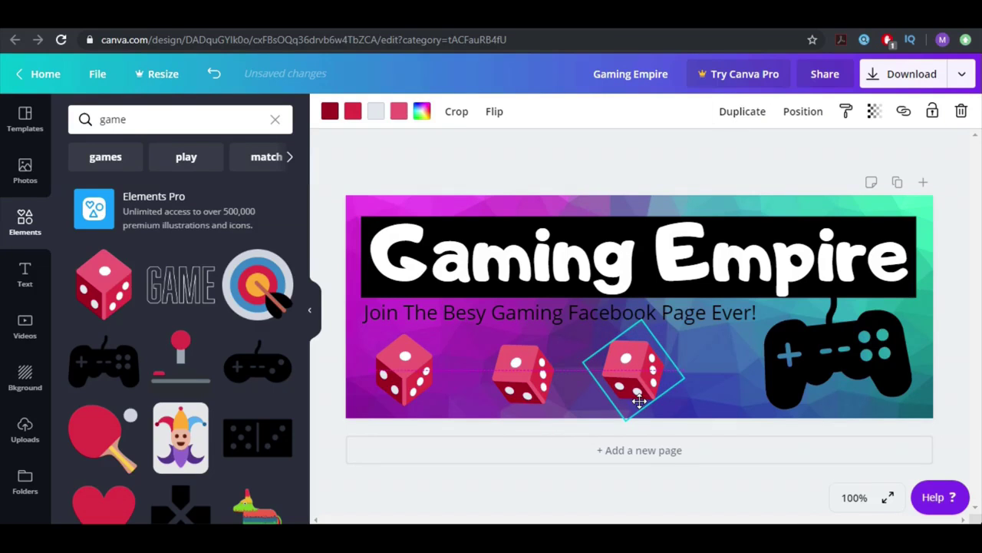
pyautogui.moveTo(669, 420); pyautogui.dragTo(648, 335)
pyautogui.moveTo(630, 374); pyautogui.dragTo(668, 376)
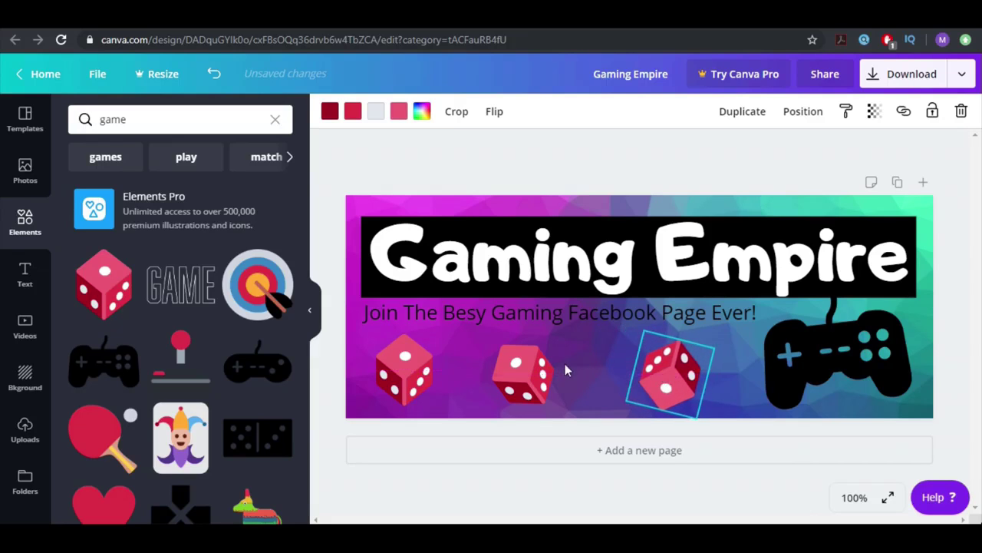
# - Shift the first and middle dice right to space all three evenly
pyautogui.click(536, 372)
pyautogui.moveTo(536, 372); pyautogui.dragTo(555, 368)
pyautogui.click(404, 371)
pyautogui.moveTo(404, 371); pyautogui.dragTo(429, 369)
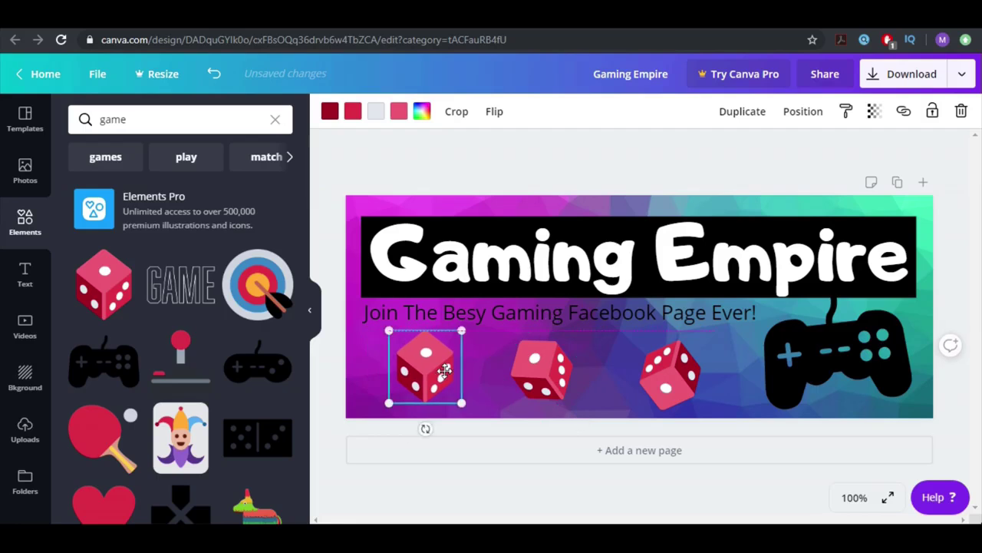
pyautogui.click(952, 368)
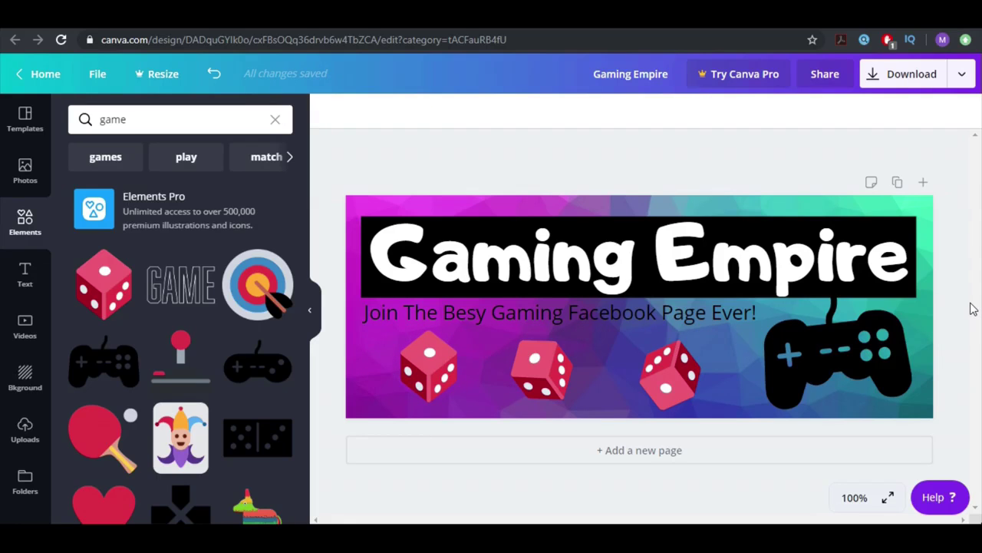
# - Duplicate the subtitle and nudge the copy exactly over the original
pyautogui.click(644, 315)
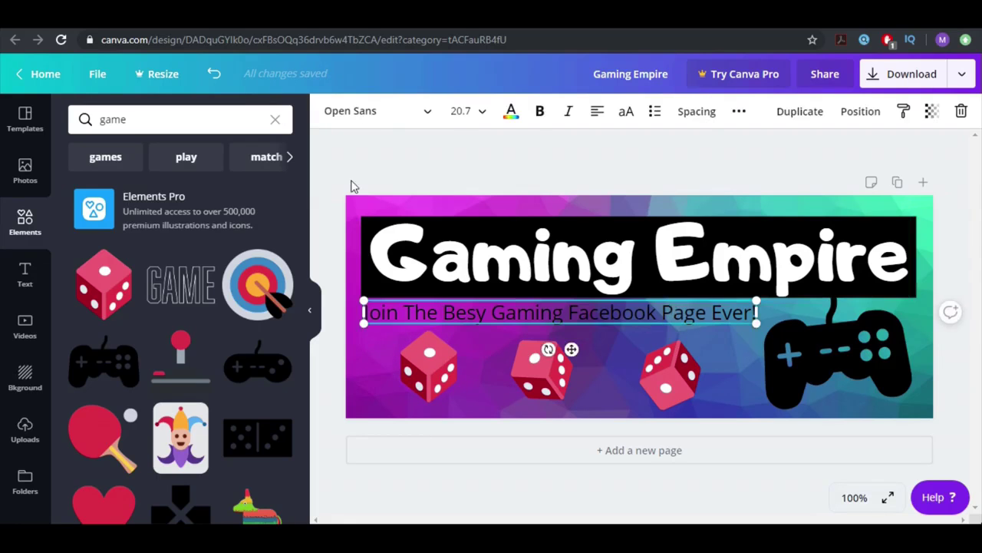
pyautogui.click(787, 111)
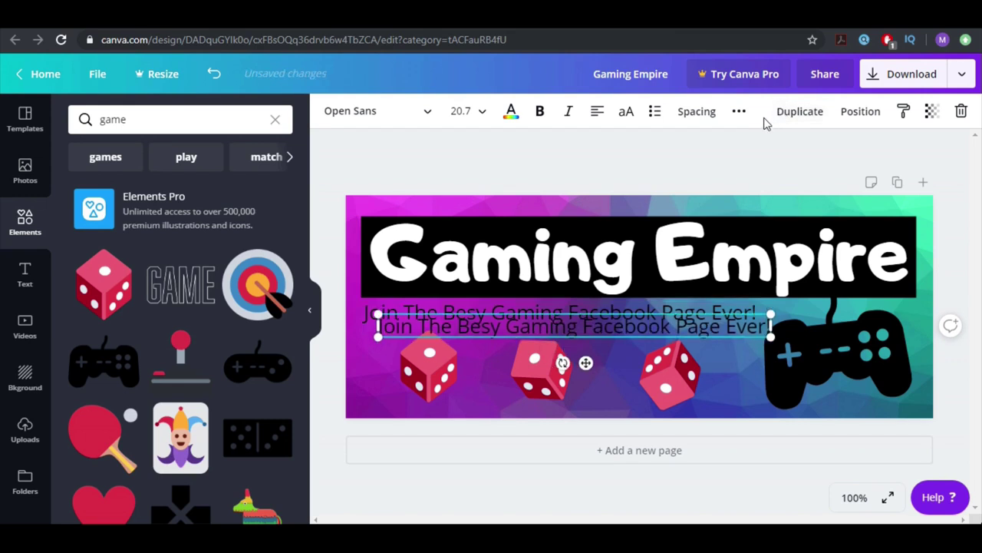
pyautogui.hotkey('shift', 'Up')
pyautogui.hotkey('shift', 'Left')
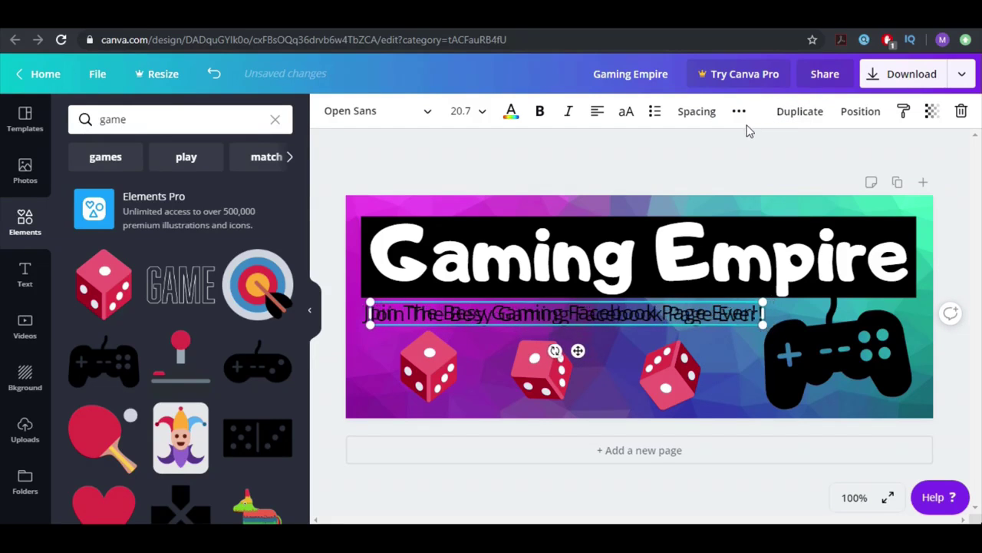
pyautogui.press('Left')
pyautogui.press('Left')
pyautogui.press('Left')
pyautogui.press('Left')
pyautogui.press('Left')
pyautogui.press('Left')
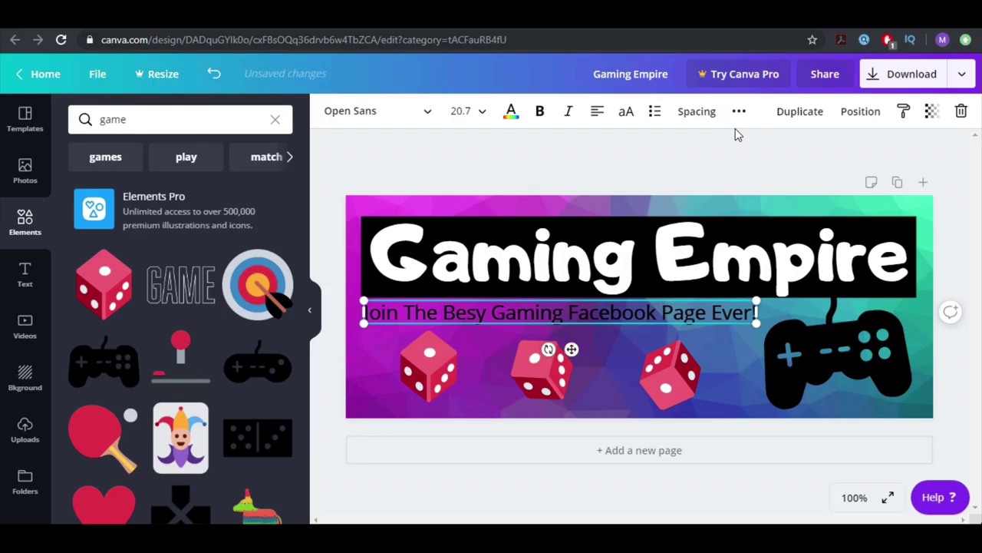
pyautogui.press('Down')
# - Colour the subtitle copy yellow, after briefly trying red
pyautogui.click(511, 112)
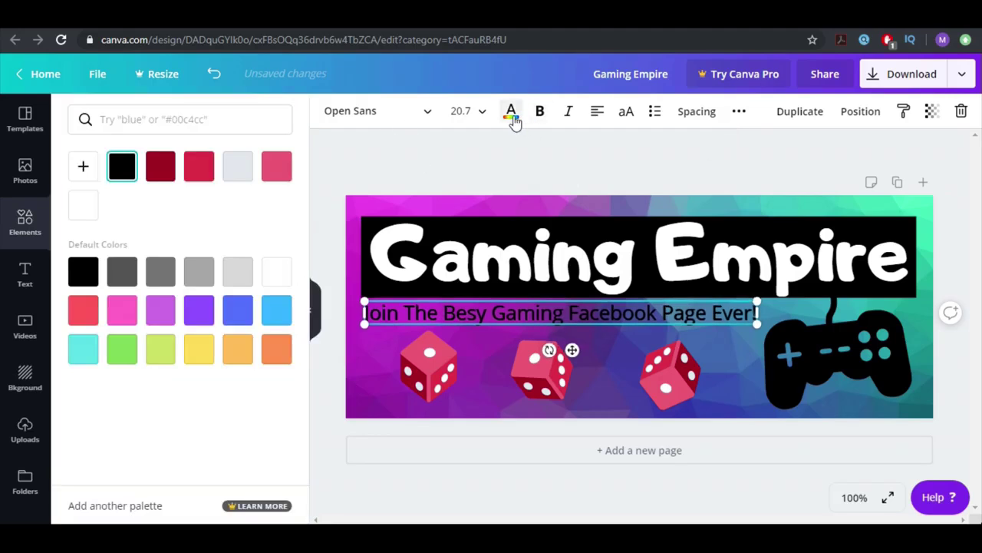
pyautogui.click(198, 349)
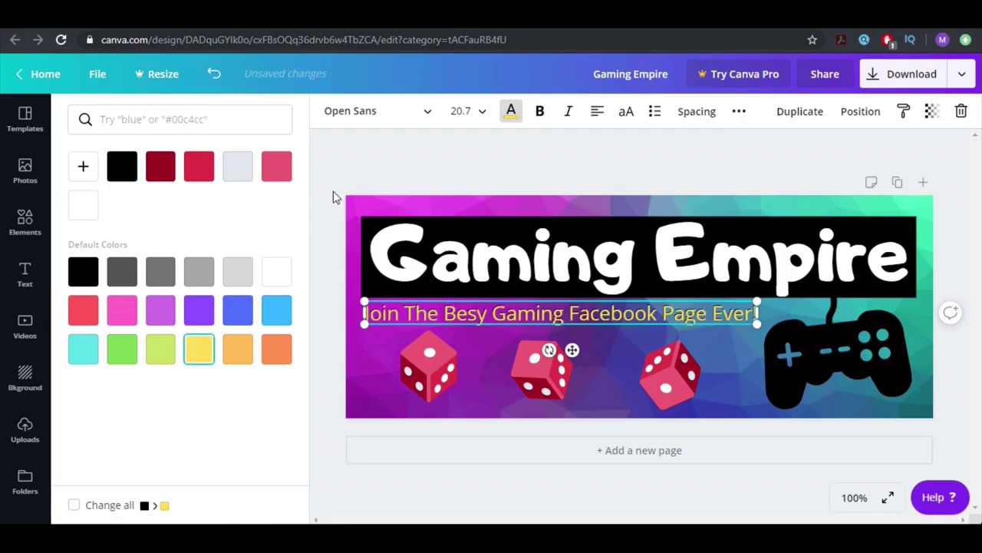
pyautogui.click(83, 309)
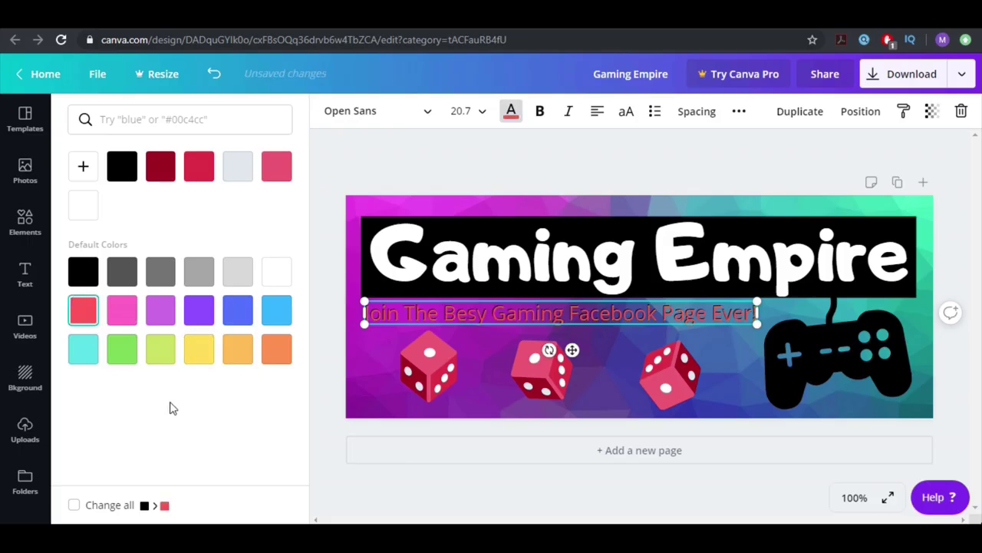
pyautogui.click(203, 351)
pyautogui.click(405, 185)
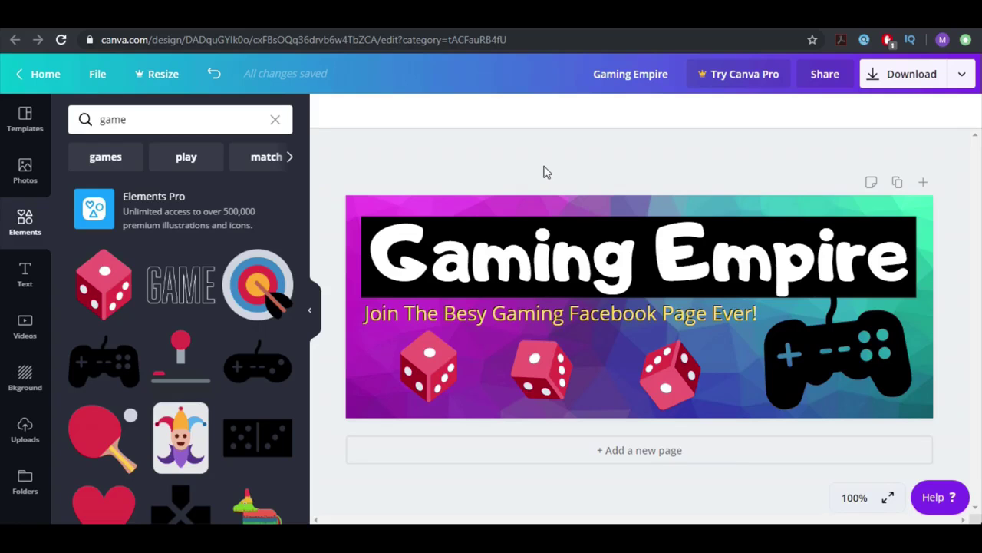
# - Undo back to only the Gaming Empire title and apply the green grass background photo
pyautogui.hotkey('ctrl', 'z')
pyautogui.hotkey('ctrl', 'z')
pyautogui.hotkey('ctrl', 'z')
pyautogui.hotkey('ctrl', 'z')
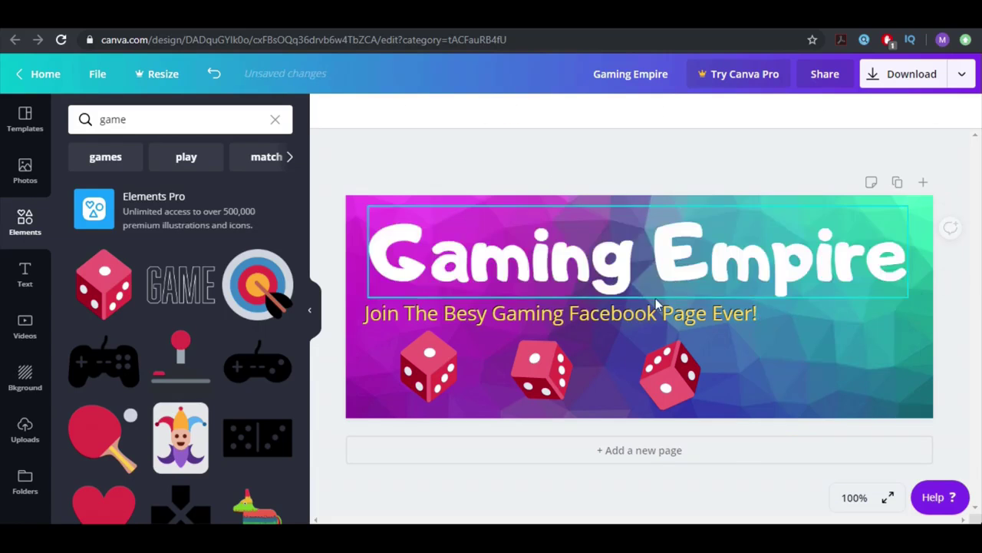
pyautogui.hotkey('ctrl', 'z')
pyautogui.hotkey('ctrl', 'z')
pyautogui.hotkey('ctrl', 'z')
pyautogui.hotkey('ctrl', 'z')
pyautogui.hotkey('ctrl', 'z')
pyautogui.hotkey('ctrl', 'z')
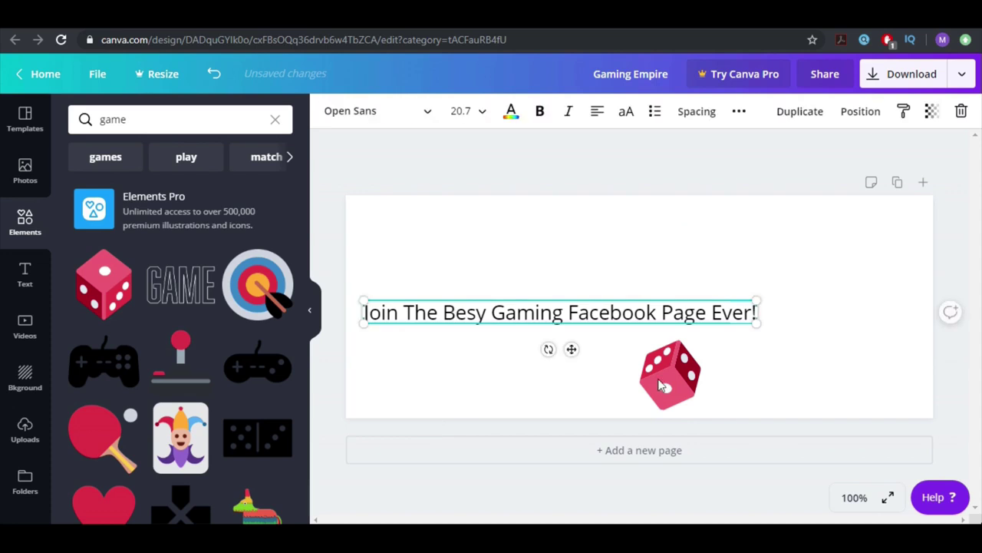
pyautogui.click(25, 431)
pyautogui.click(14, 384)
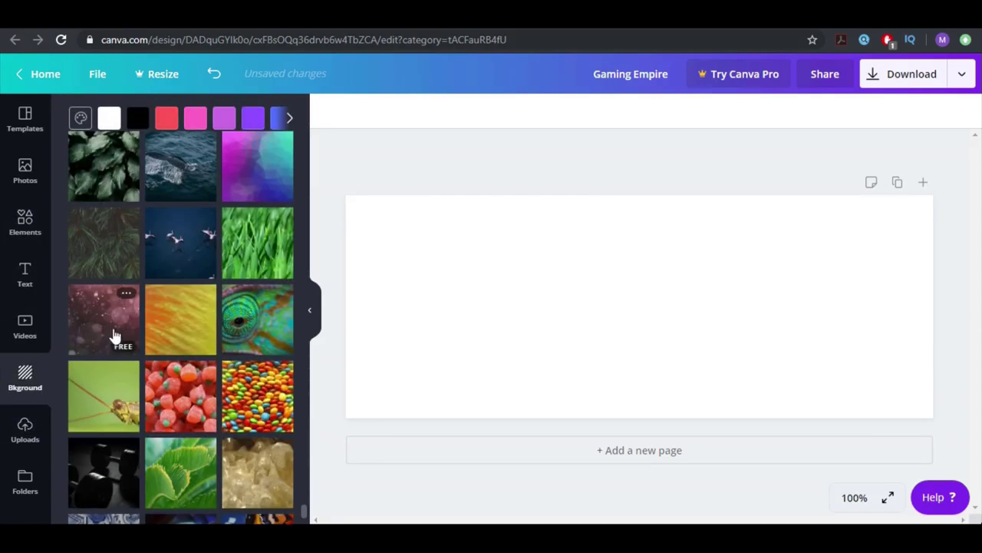
pyautogui.click(258, 270)
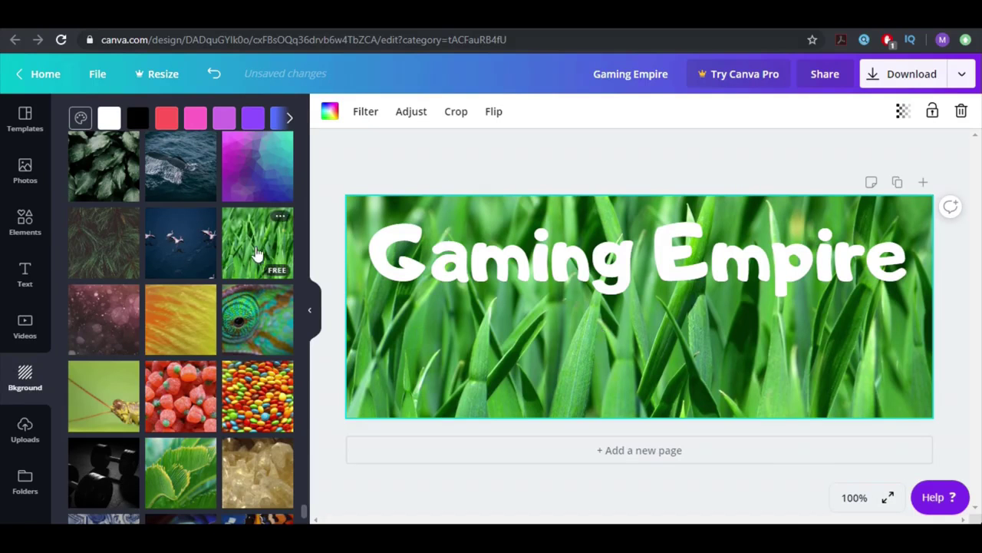
# - Replace the title text with 'Gardening Place'
pyautogui.click(538, 253)
pyautogui.tripleClick(537, 251)
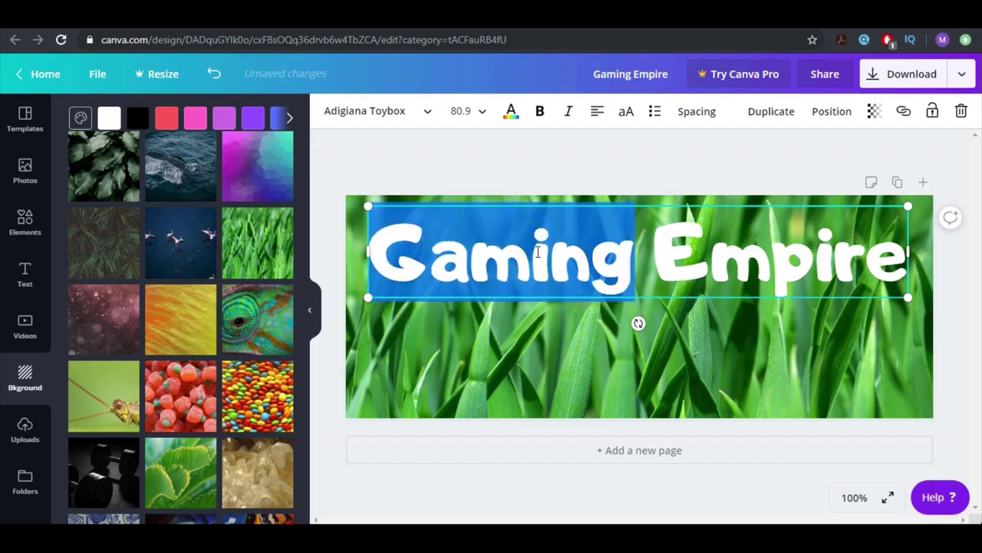
pyautogui.write('Gardening')
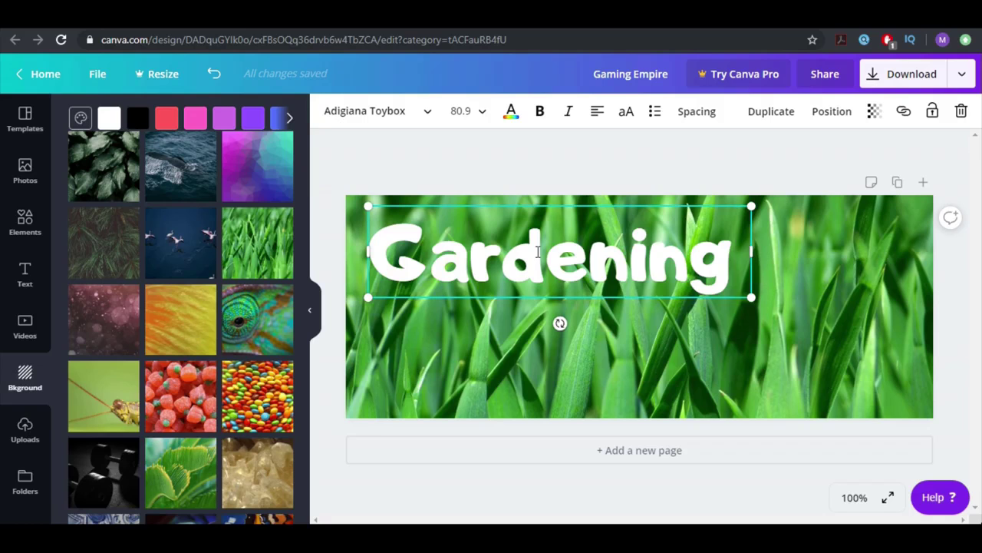
pyautogui.write('Plave')
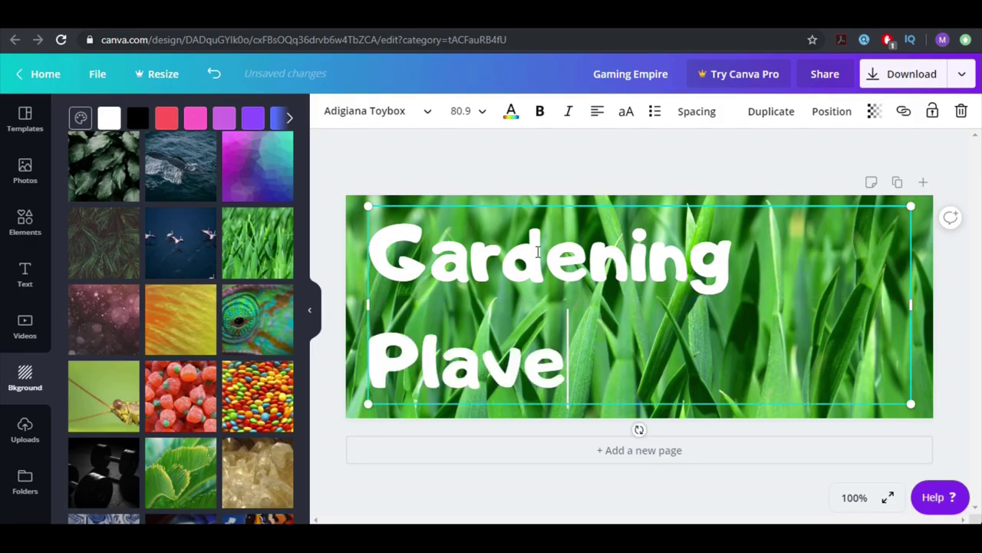
pyautogui.press('BackSpace')
pyautogui.press('BackSpace')
pyautogui.press('BackSpace')
pyautogui.write('ace')
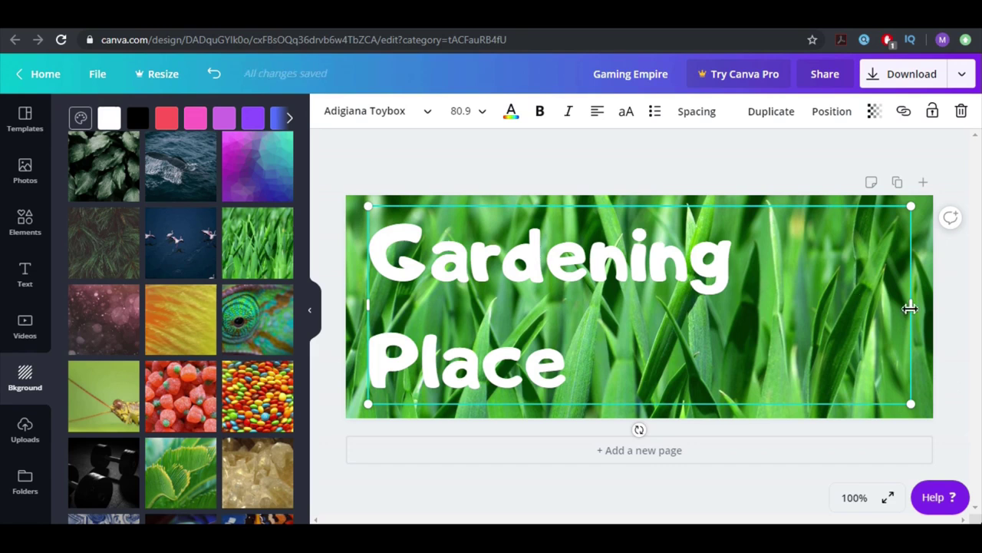
# - Widen the title to one line, shrink it, and move it to the lower centre
pyautogui.moveTo(911, 306); pyautogui.dragTo(969, 305)
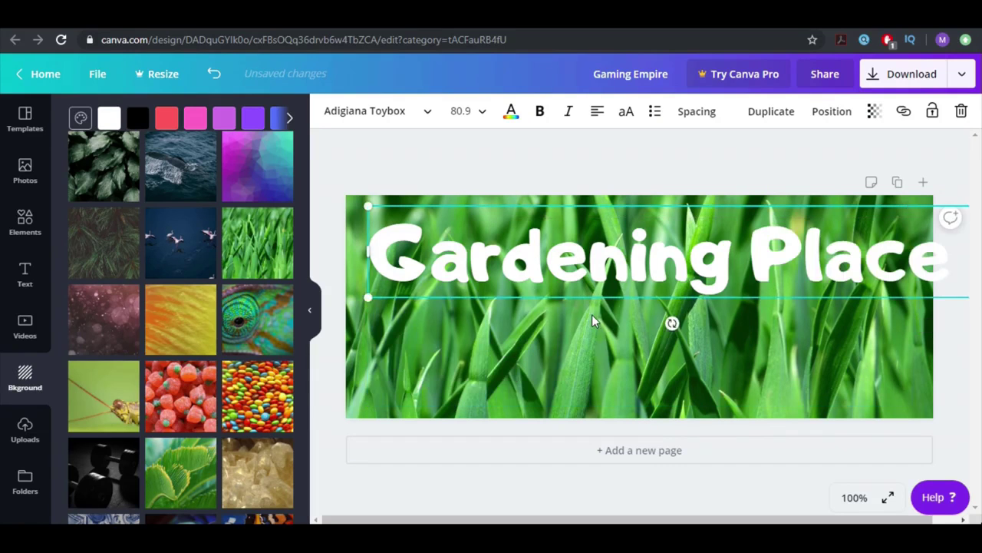
pyautogui.moveTo(369, 205); pyautogui.dragTo(603, 238)
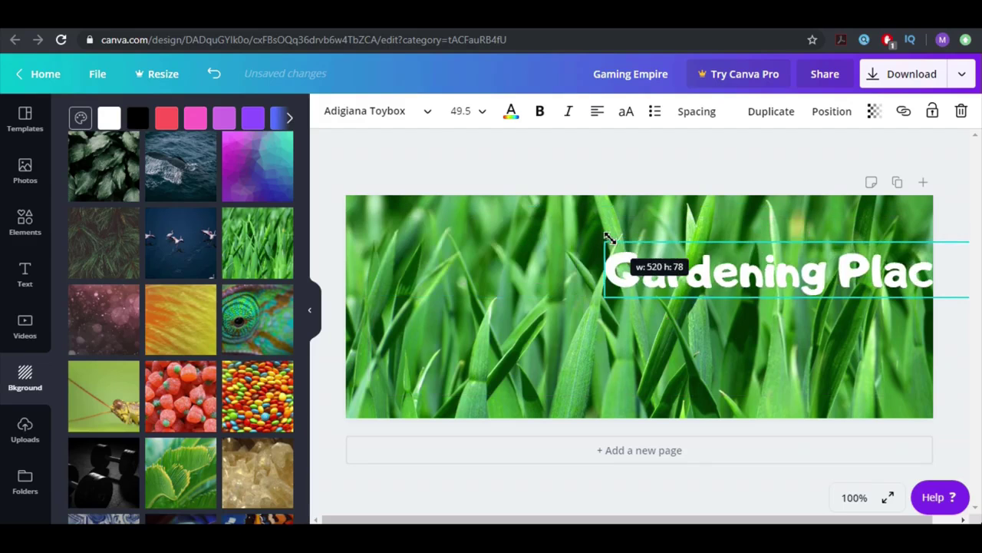
pyautogui.moveTo(773, 277); pyautogui.dragTo(629, 391)
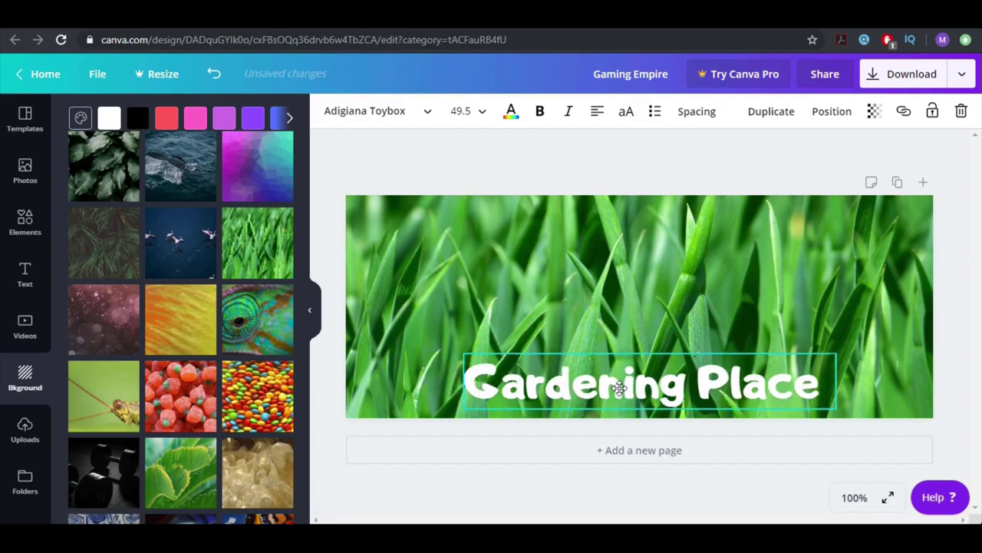
pyautogui.doubleClick(614, 388)
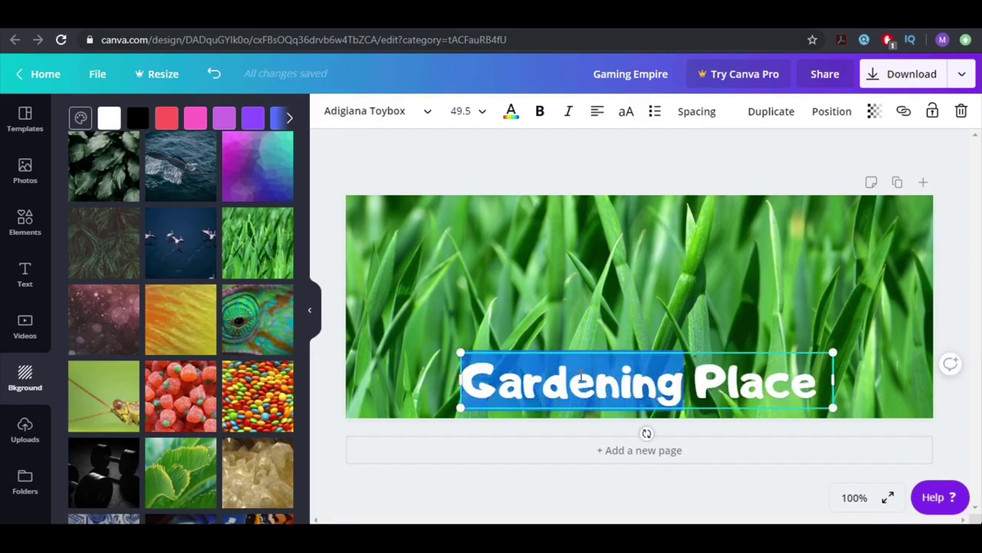
pyautogui.hotkey('ctrl', 'a')
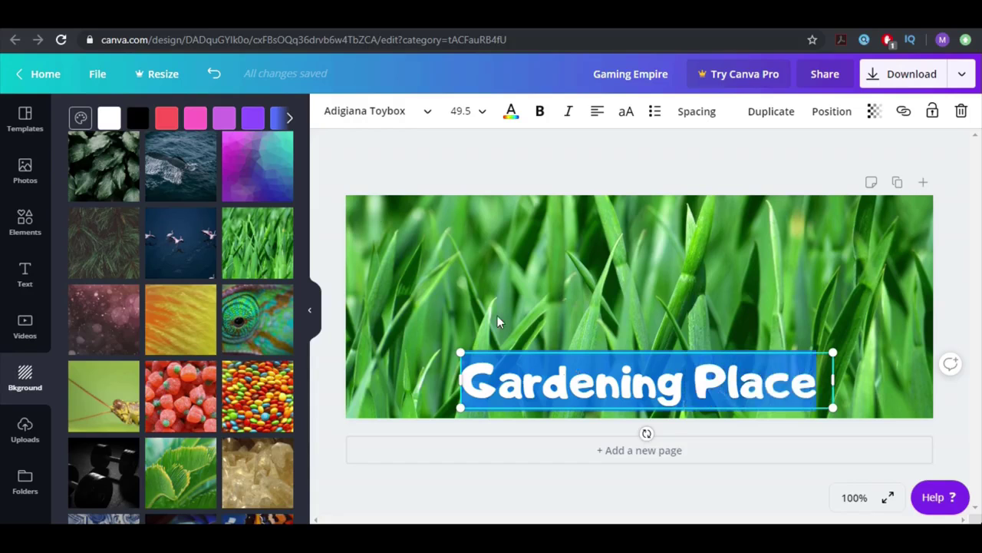
# - Try the title in Adumu Regular after dismissing a Pro font offer, and widen its box
pyautogui.click(412, 115)
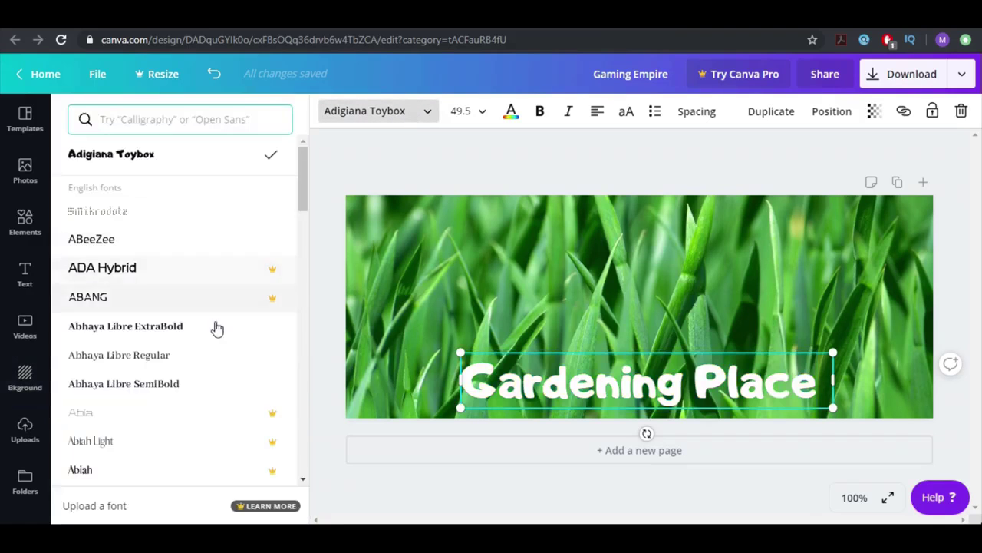
pyautogui.scroll(-8, 198, 329)
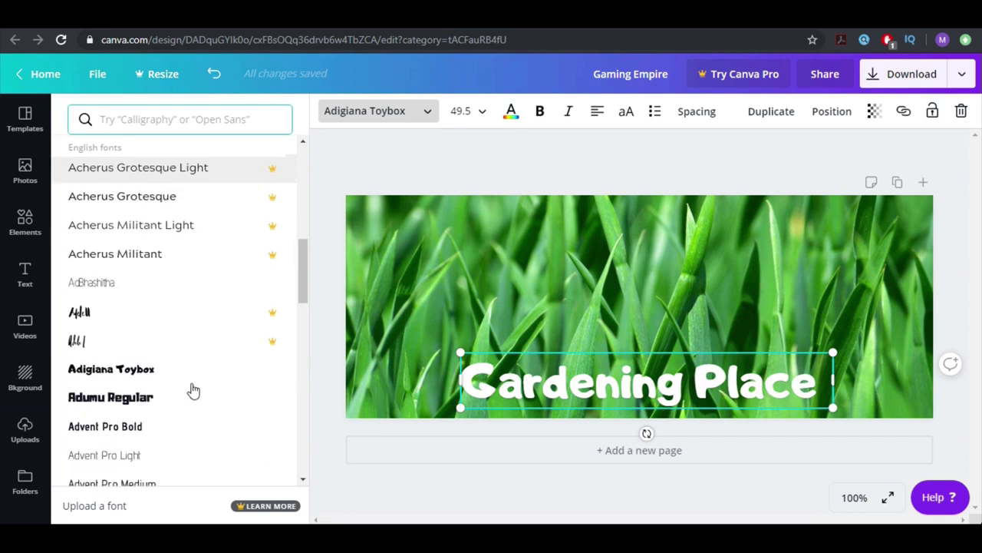
pyautogui.click(247, 345)
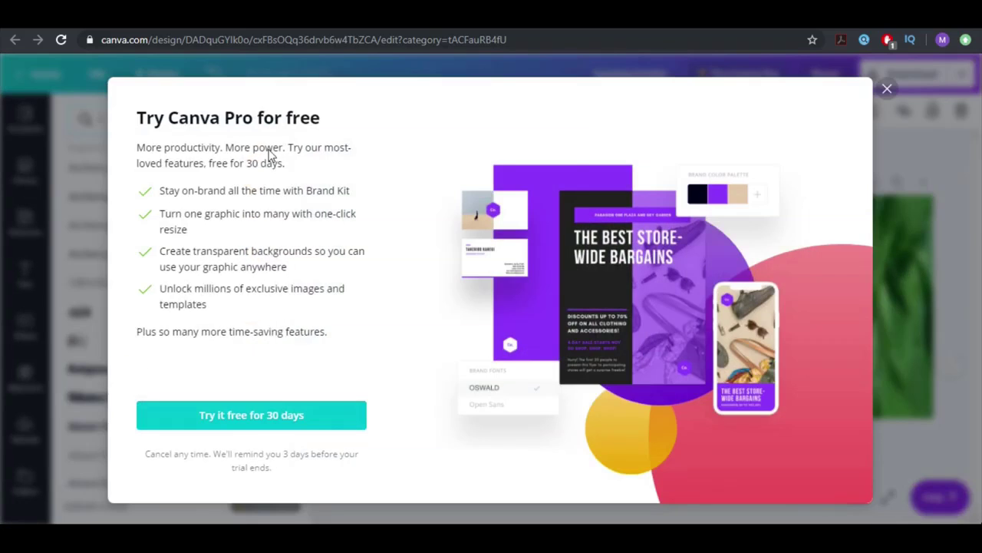
pyautogui.click(888, 93)
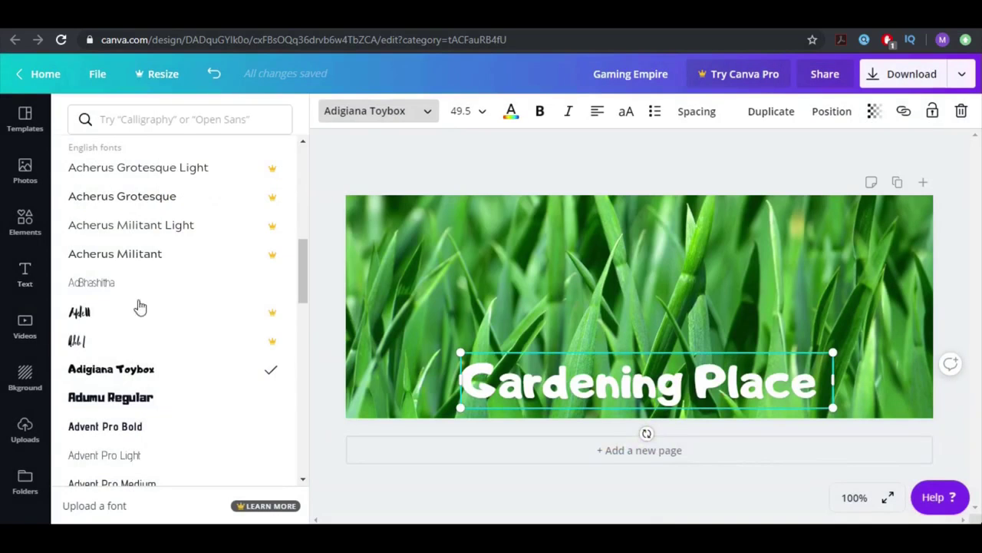
pyautogui.scroll(-2, 141, 338)
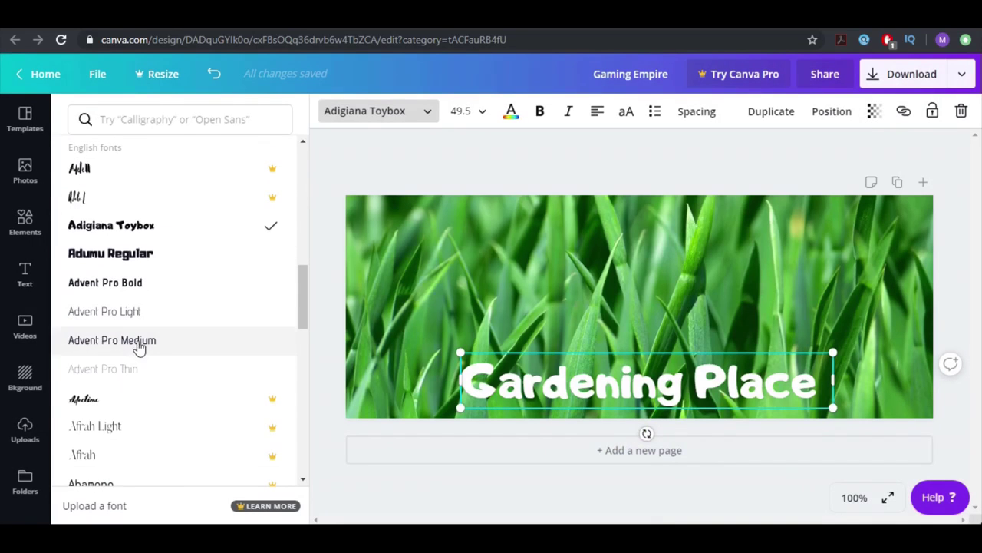
pyautogui.click(166, 265)
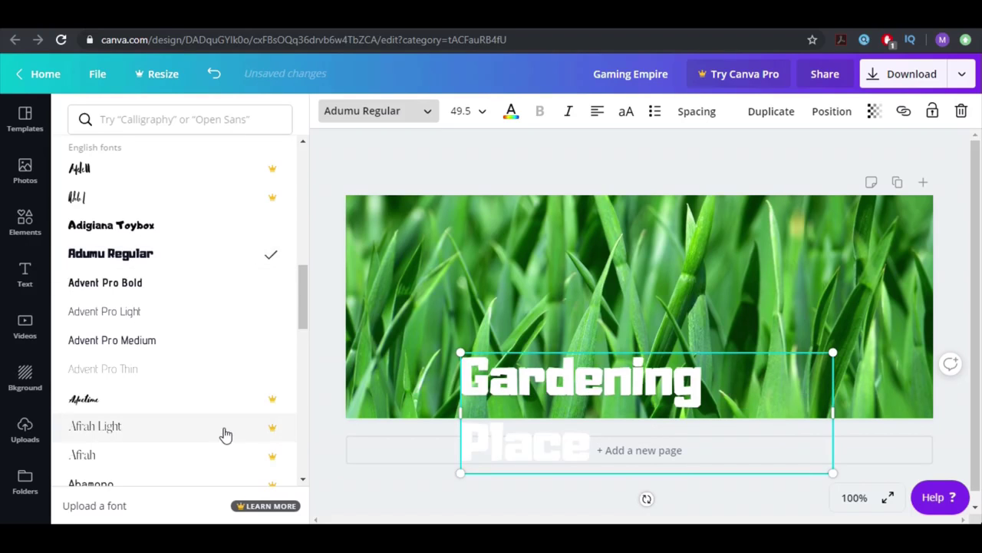
pyautogui.moveTo(837, 415); pyautogui.dragTo(953, 410)
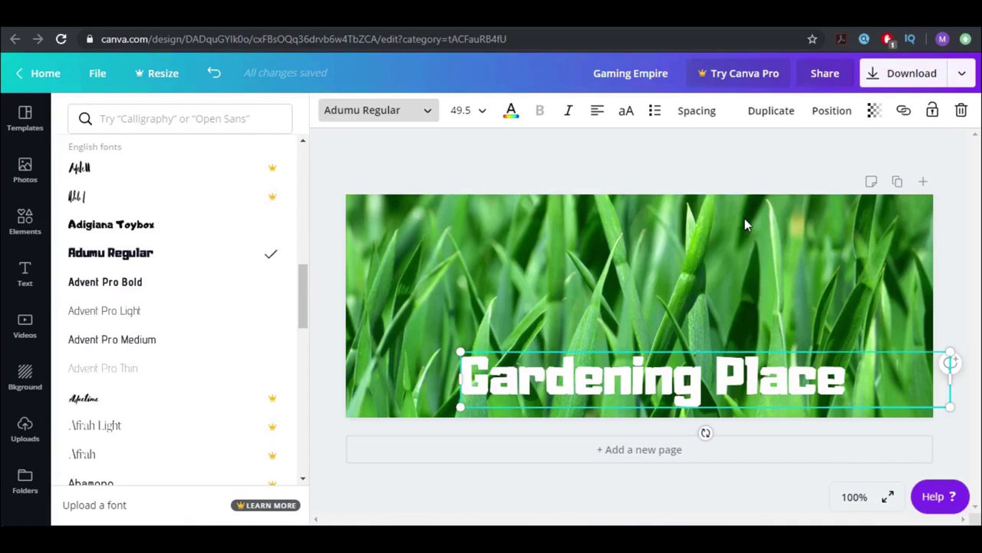
# - Set the title in Alegreya Sans Bold after trying Aileron Regular, and raise it slightly
pyautogui.doubleClick(604, 380)
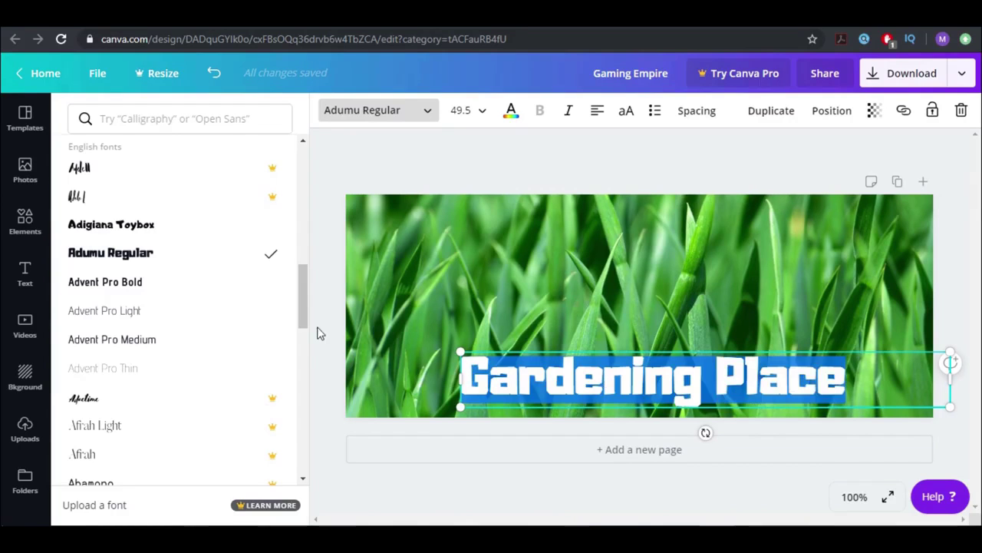
pyautogui.scroll(-5, 155, 307)
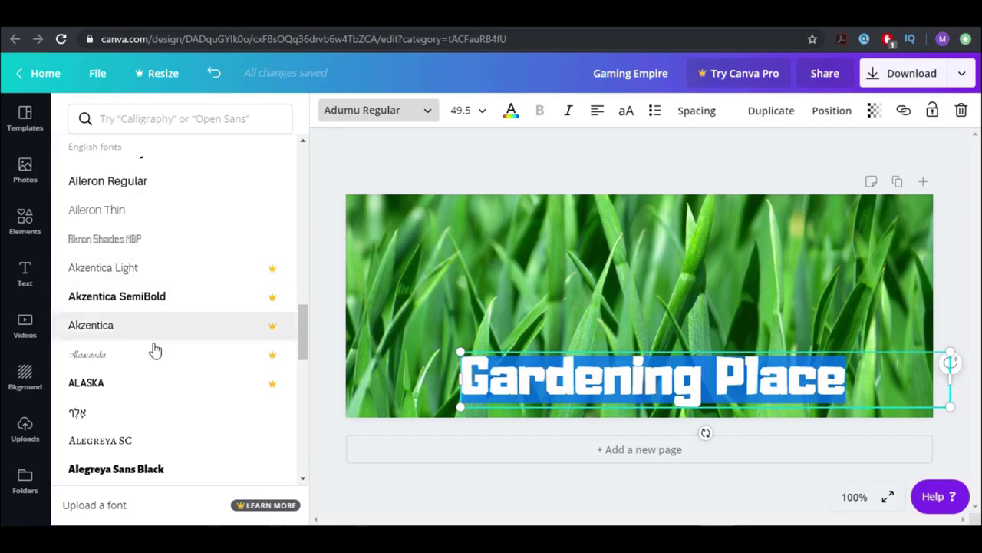
pyautogui.click(156, 186)
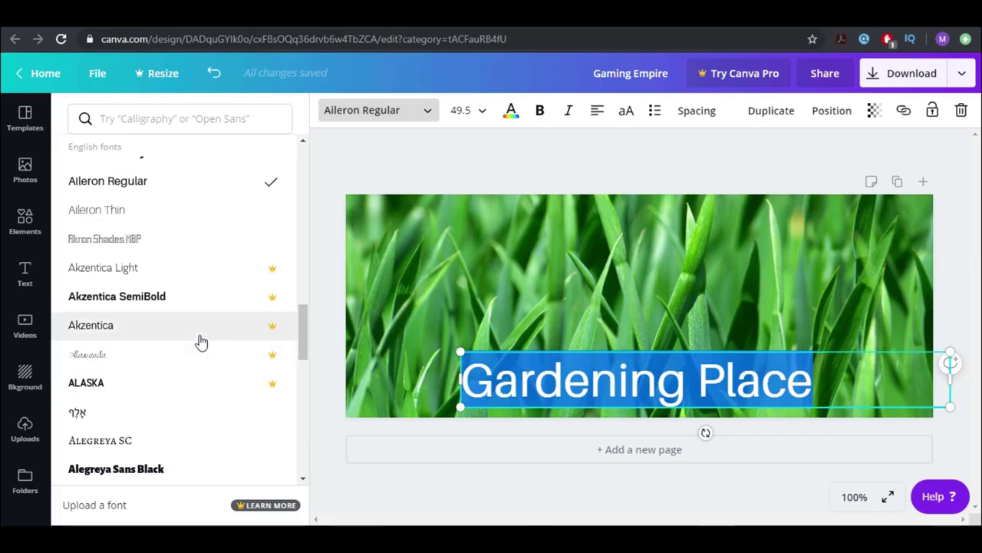
pyautogui.scroll(-2, 197, 341)
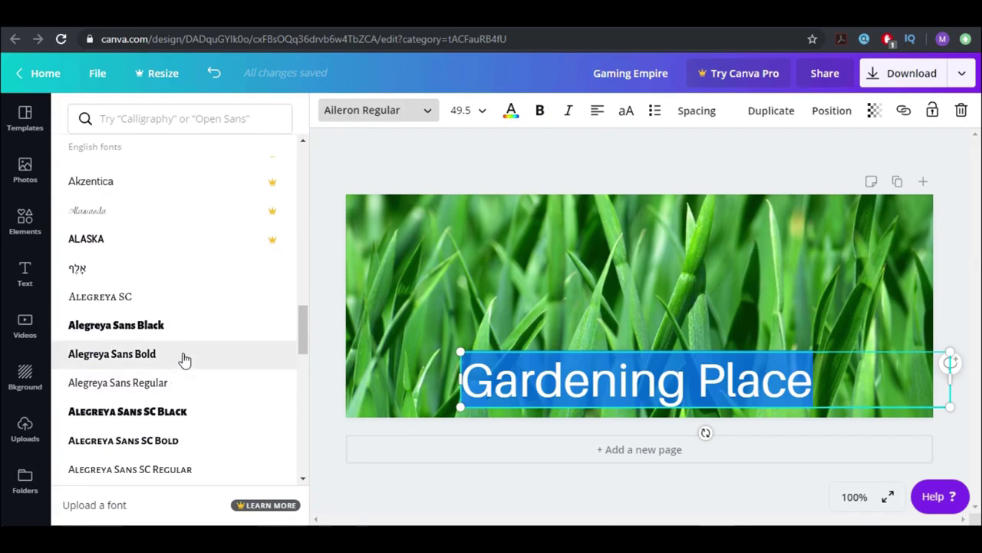
pyautogui.click(184, 359)
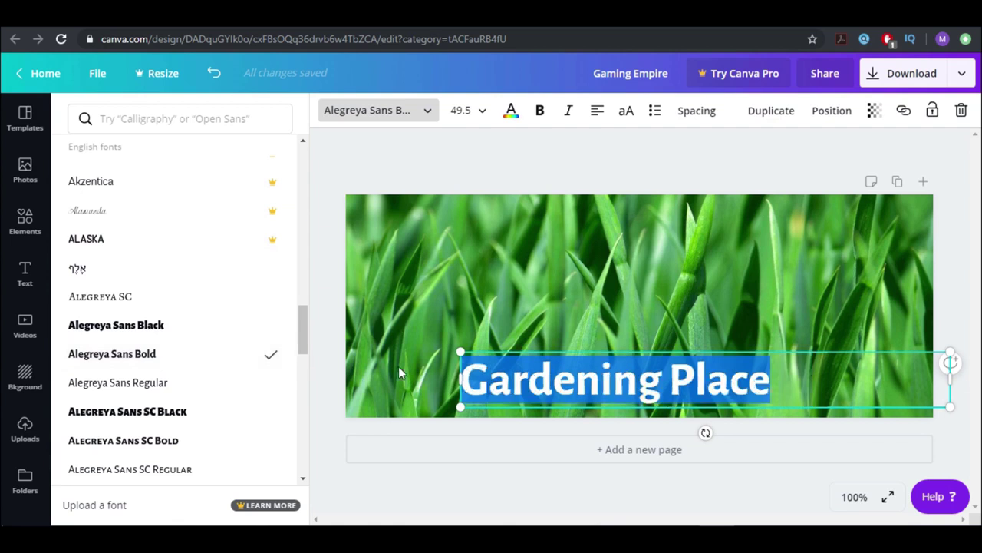
pyautogui.click(513, 163)
pyautogui.moveTo(605, 381); pyautogui.dragTo(606, 336)
pyautogui.moveTo(543, 292); pyautogui.dragTo(543, 292)
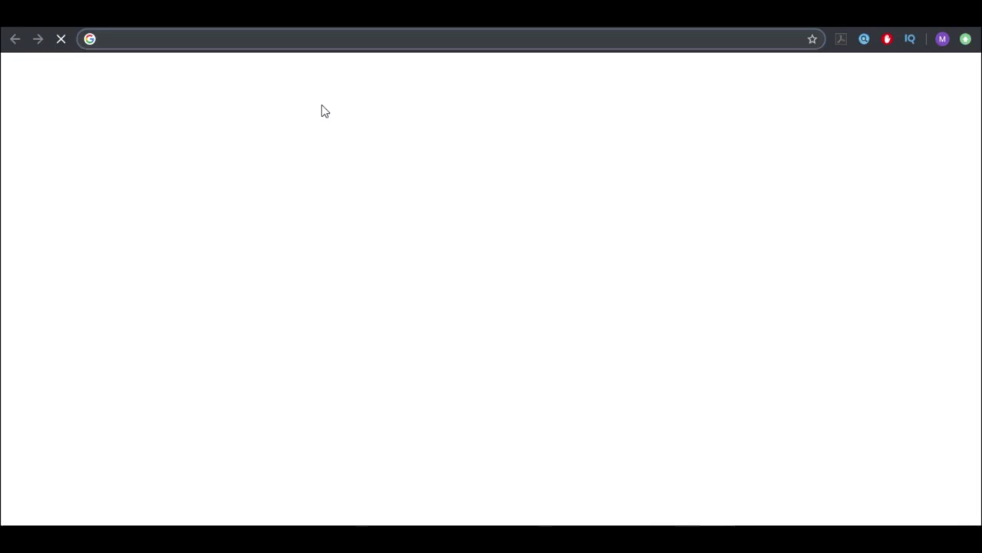
# - Search Google for 'gardening' and scroll through the results
pyautogui.write('gar')
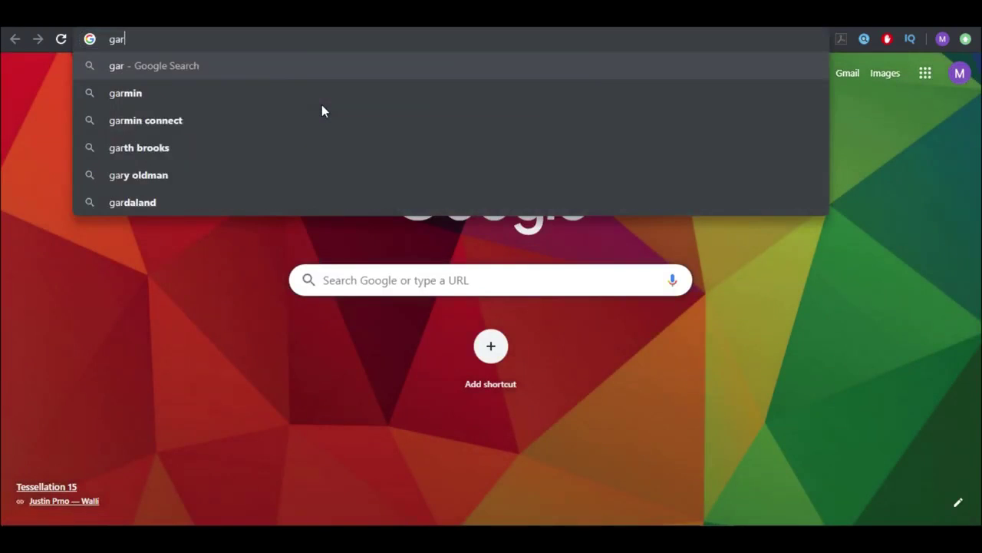
pyautogui.write('deni')
pyautogui.write('ng')
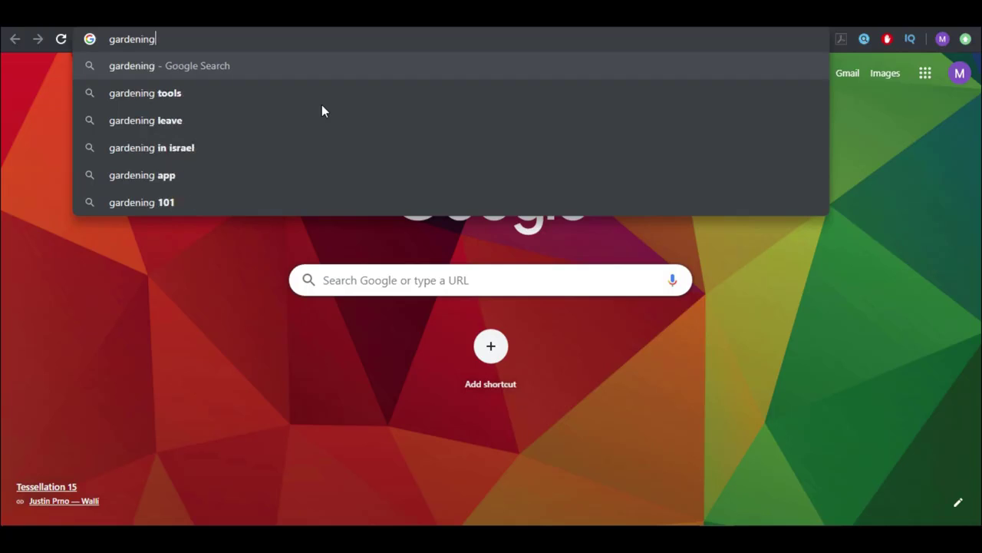
pyautogui.press('Return')
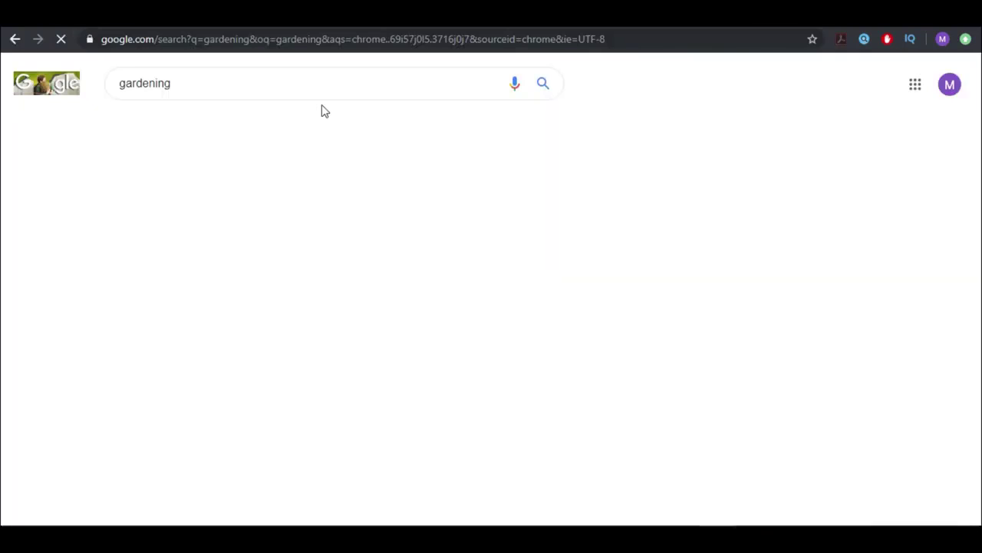
pyautogui.scroll(-7, 263, 292)
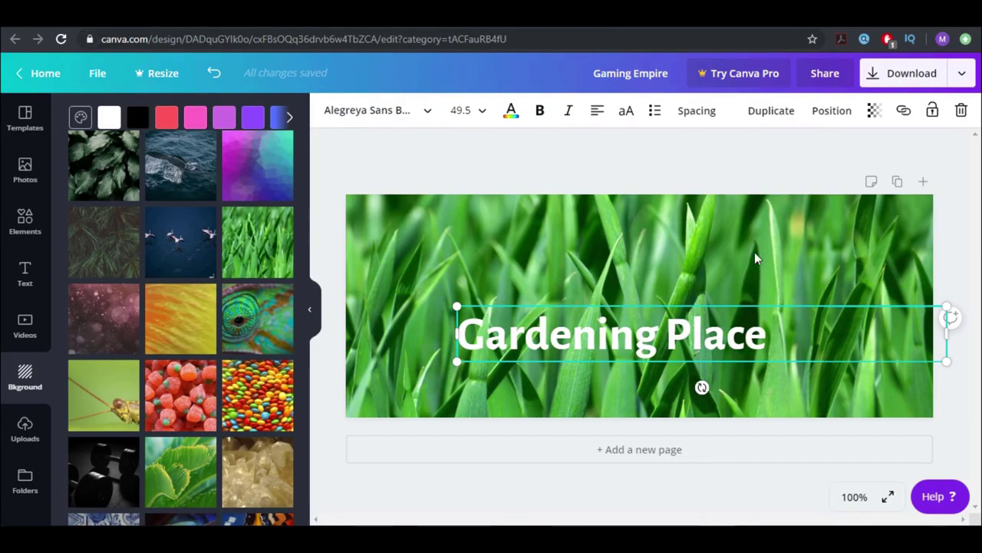
# - Enlarge the Gardening Place title and move it up near the banner's top
pyautogui.click(695, 169)
pyautogui.moveTo(644, 325); pyautogui.dragTo(649, 360)
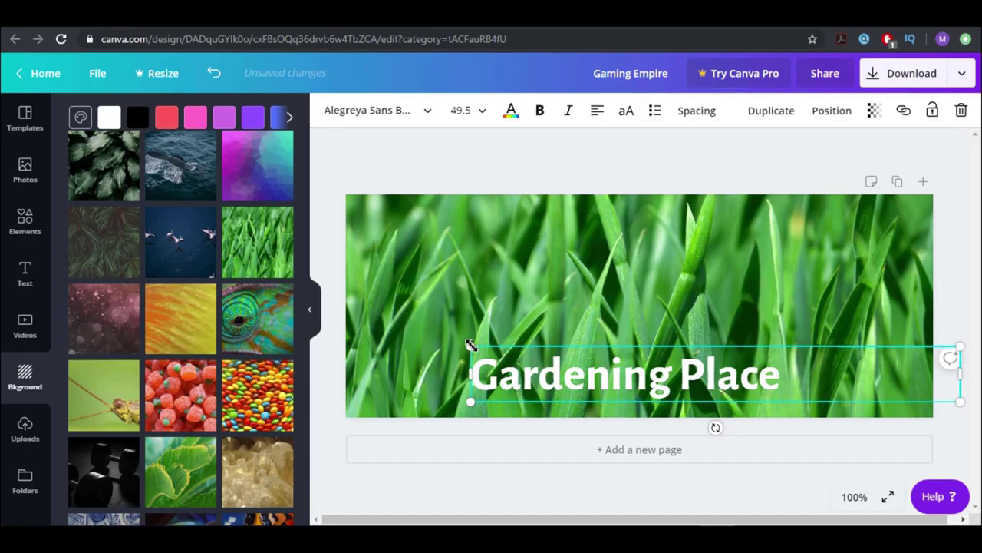
pyautogui.moveTo(470, 344); pyautogui.dragTo(384, 255)
pyautogui.click(463, 175)
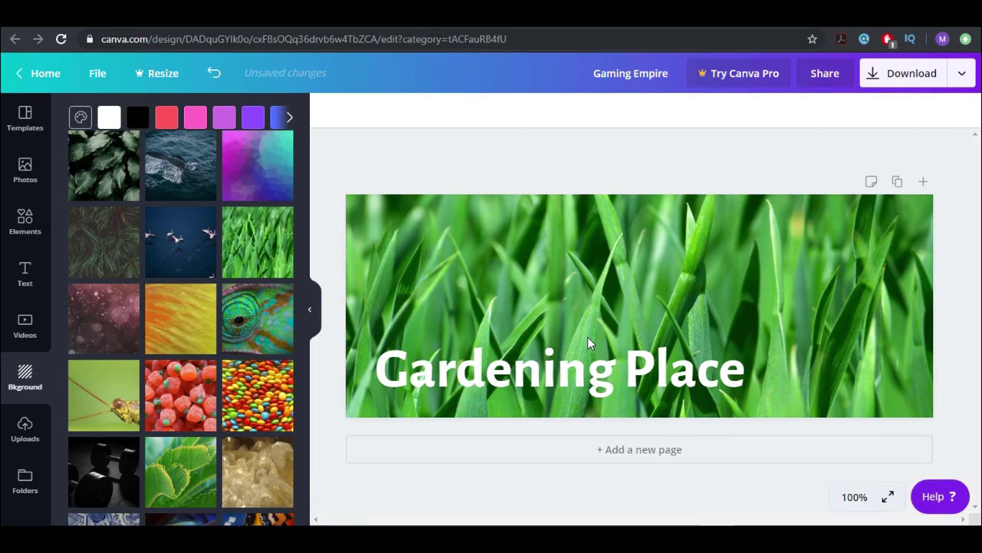
pyautogui.moveTo(581, 363); pyautogui.dragTo(658, 244)
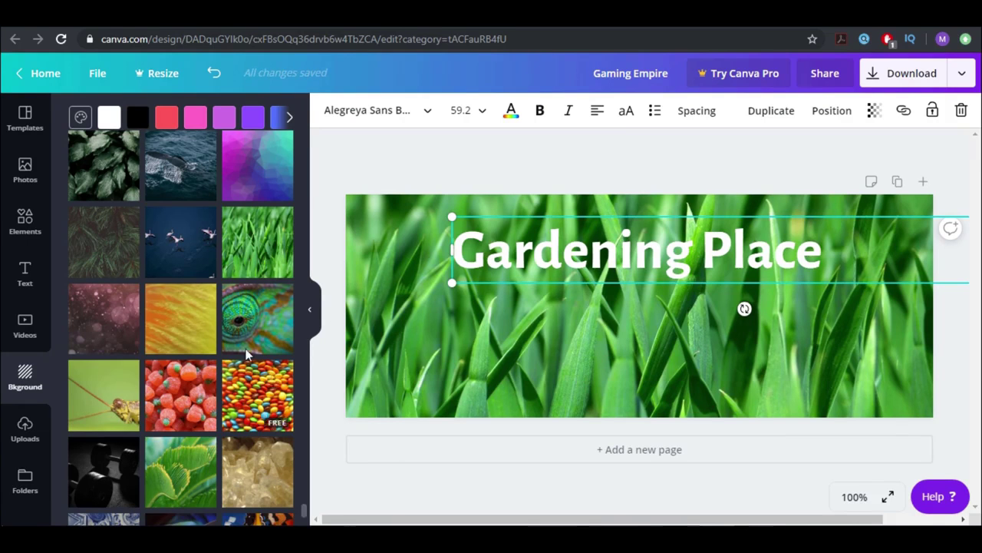
# - Scroll down the background images to the green leaf close-up
pyautogui.scroll(-3, 246, 353)
pyautogui.scroll(-3, 230, 369)
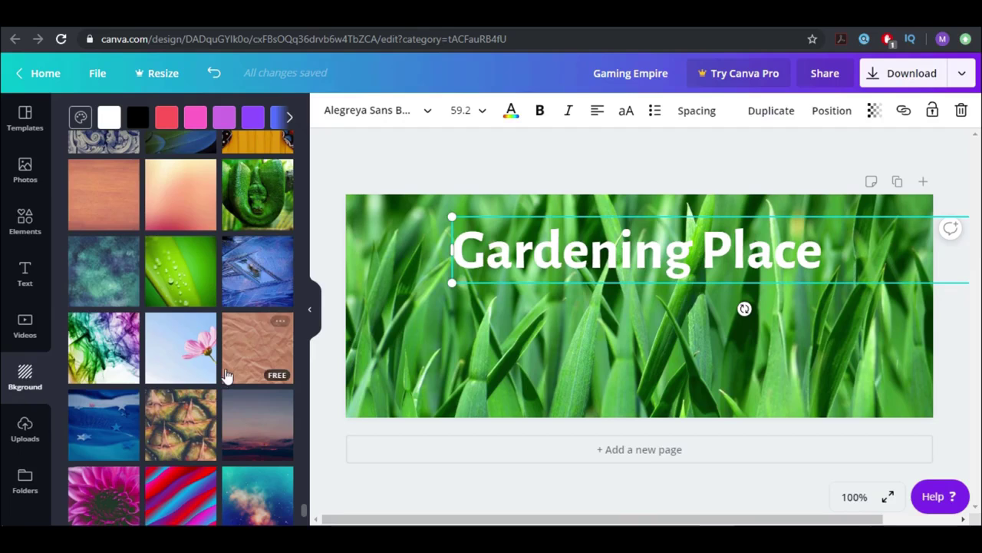
pyautogui.scroll(-2, 230, 360)
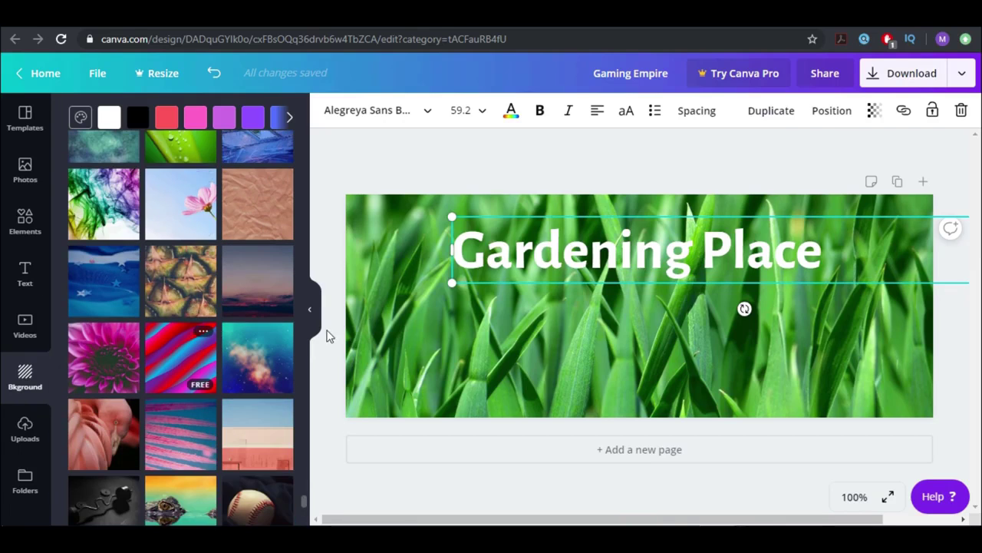
pyautogui.scroll(-3, 244, 330)
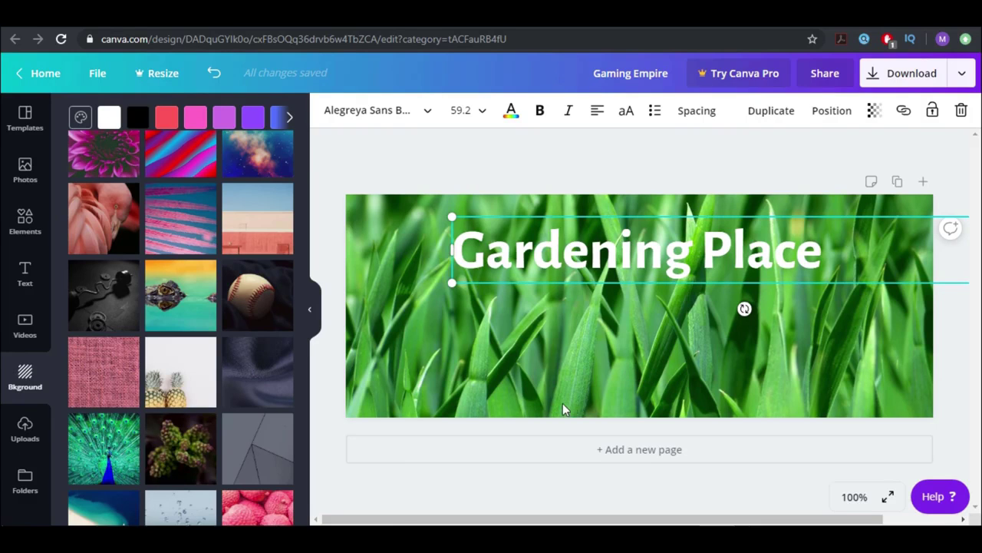
pyautogui.scroll(-4, 230, 349)
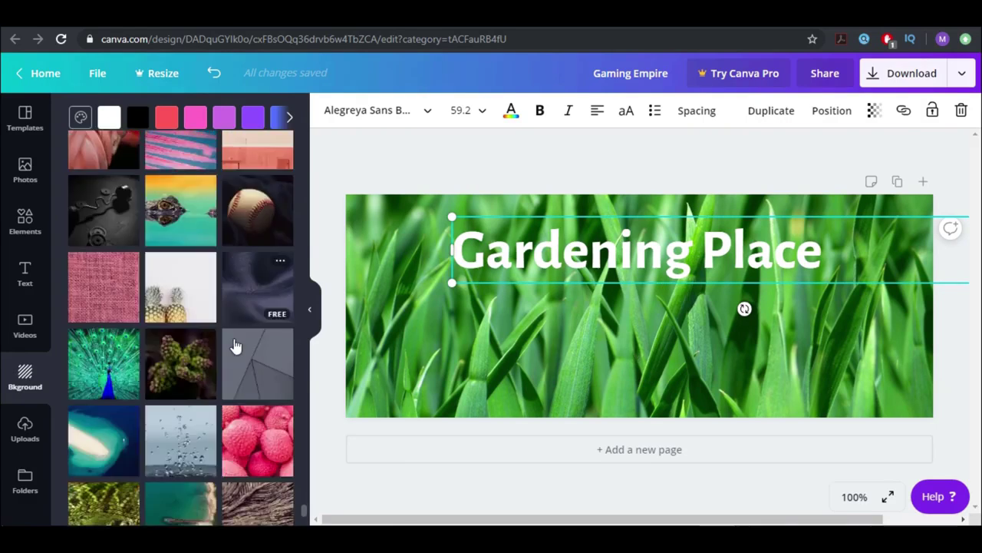
pyautogui.scroll(-5, 208, 357)
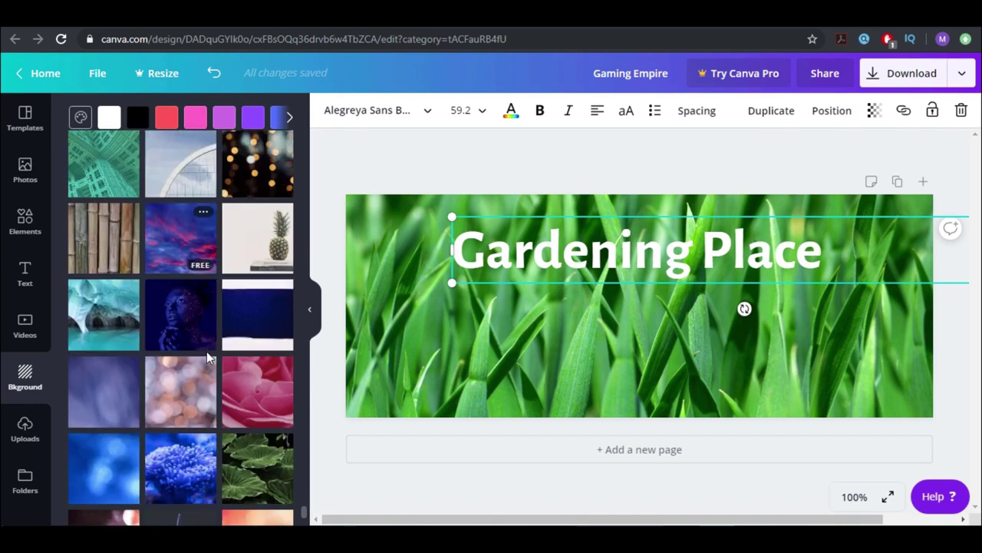
pyautogui.scroll(-3, 208, 359)
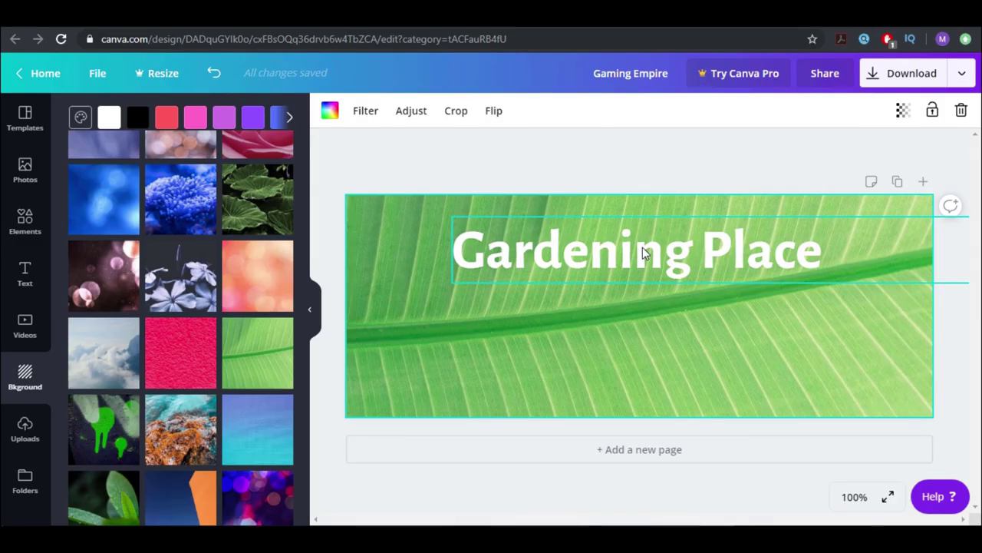
# - Tilt the title to about -6° along the leaf and shrink it slightly
pyautogui.moveTo(642, 247); pyautogui.dragTo(563, 240)
pyautogui.moveTo(664, 305); pyautogui.dragTo(671, 305)
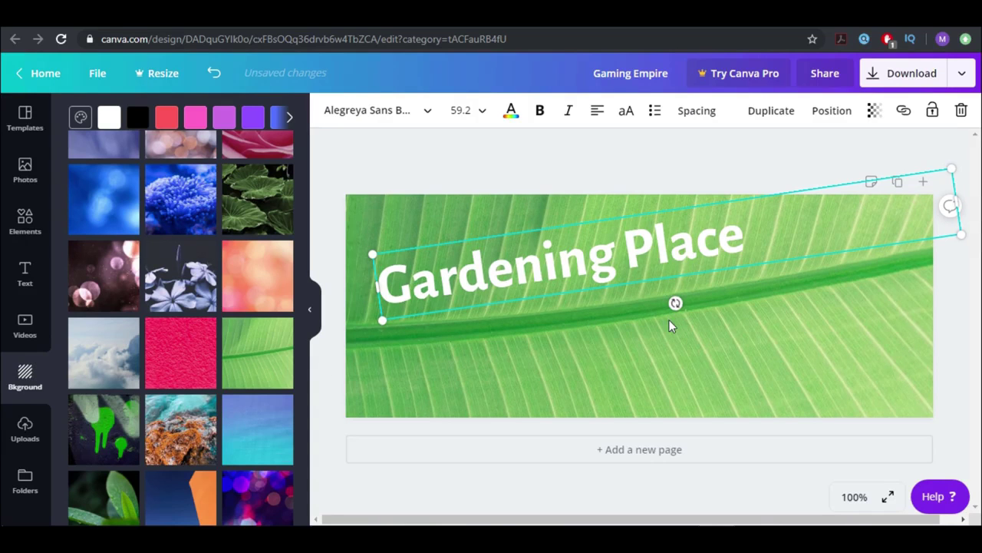
pyautogui.moveTo(675, 303); pyautogui.dragTo(678, 321)
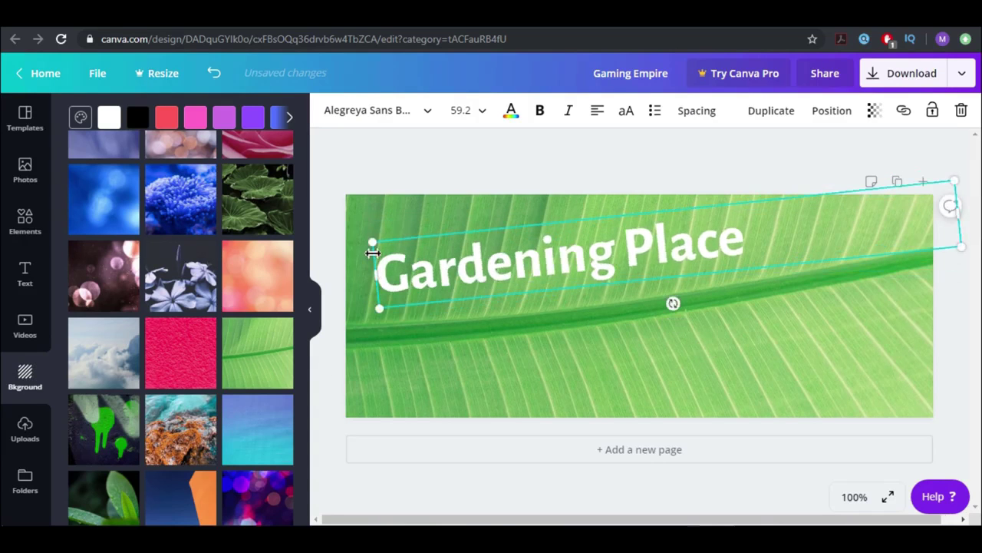
pyautogui.moveTo(407, 265); pyautogui.dragTo(424, 274)
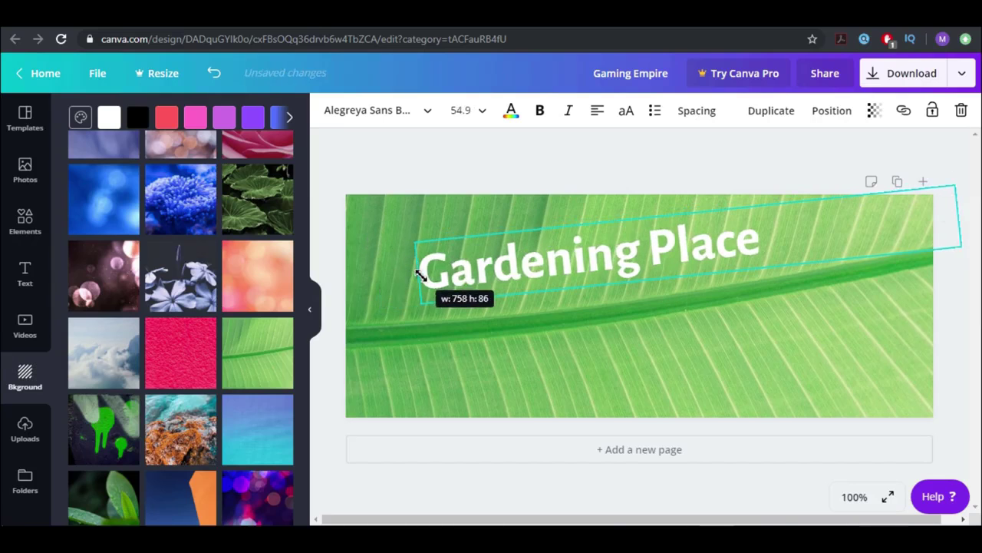
pyautogui.moveTo(610, 252); pyautogui.dragTo(587, 279)
pyautogui.click(585, 176)
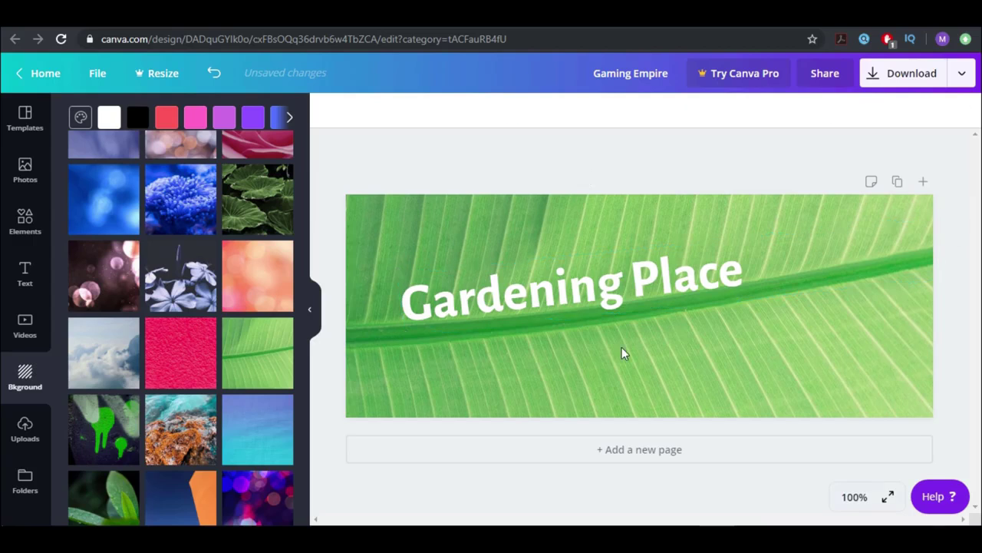
# - Duplicate the title and stack the copy exactly over the original
pyautogui.click(606, 298)
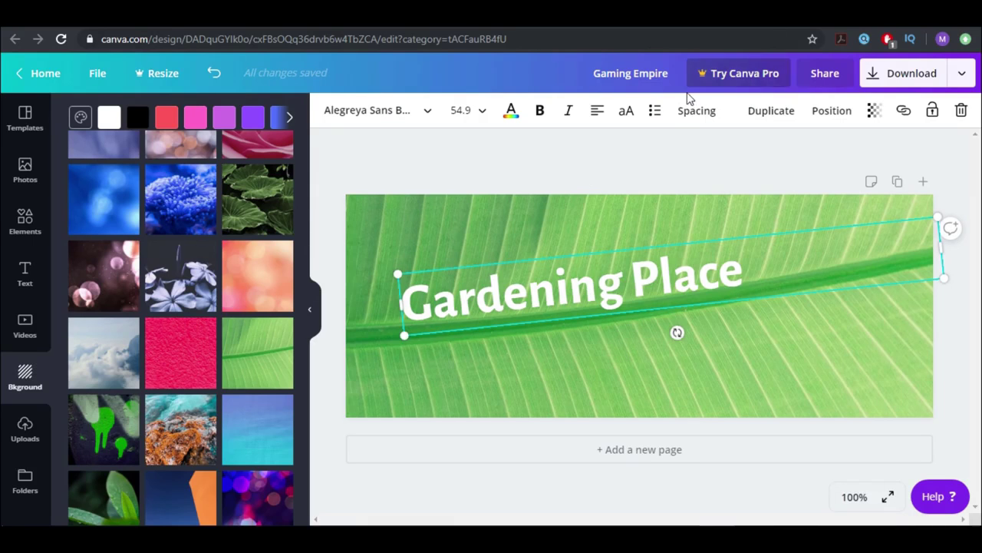
pyautogui.click(772, 112)
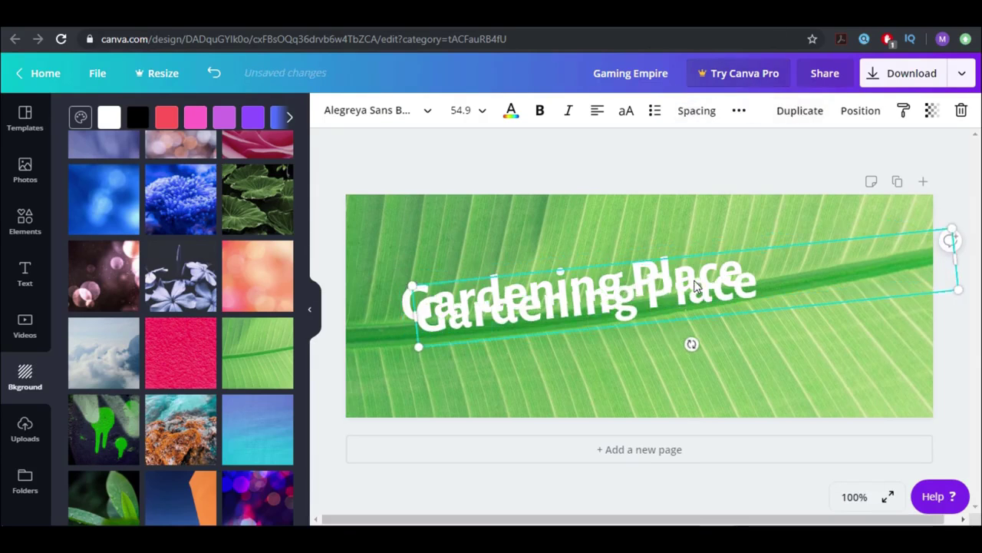
pyautogui.moveTo(690, 285); pyautogui.dragTo(662, 286)
pyautogui.press('Left')
pyautogui.press('Left')
pyautogui.press('Left')
pyautogui.press('Left')
pyautogui.press('Down')
pyautogui.press('Down')
pyautogui.press('Down')
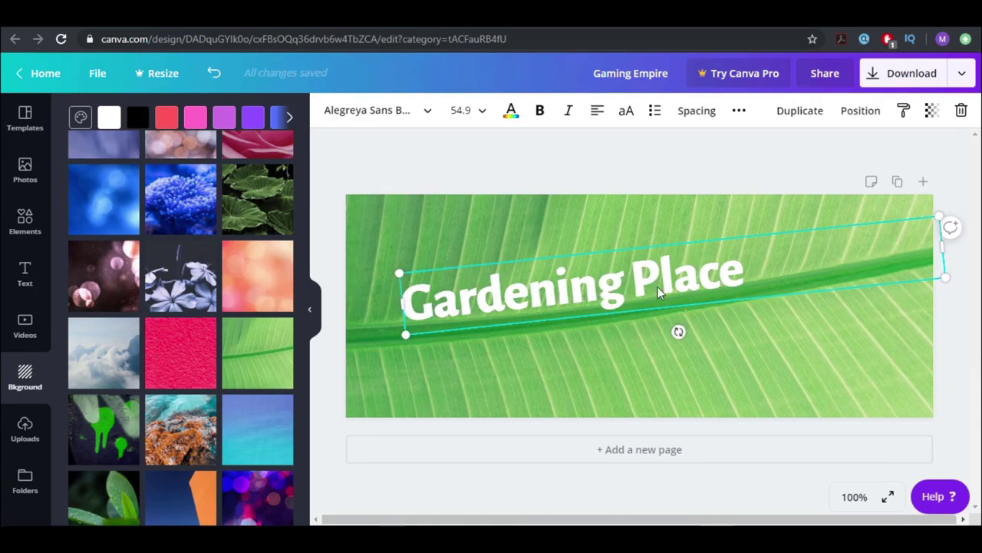
# - Experiment with title colours in the custom picker: yellow, brown, purple, magenta and pink
pyautogui.click(510, 113)
pyautogui.click(199, 311)
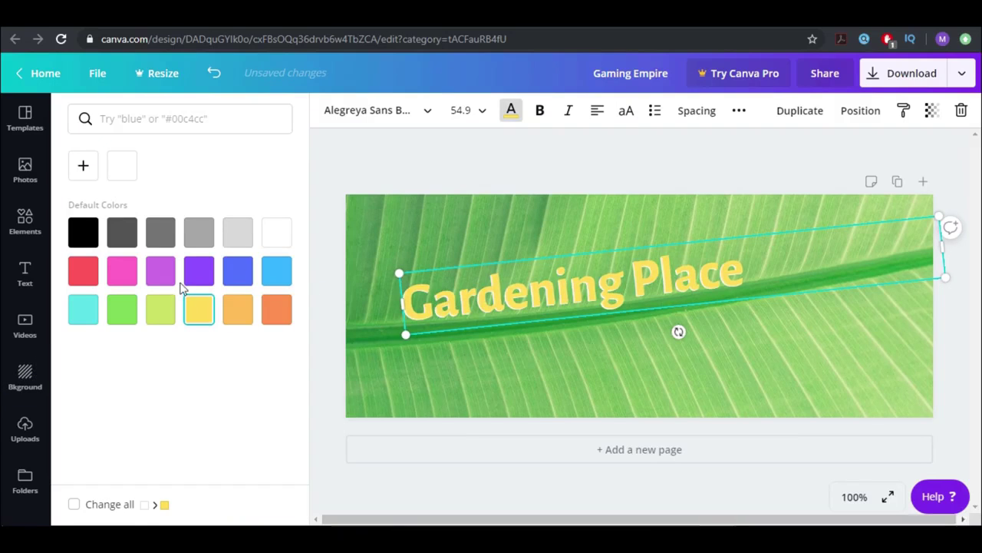
pyautogui.click(82, 167)
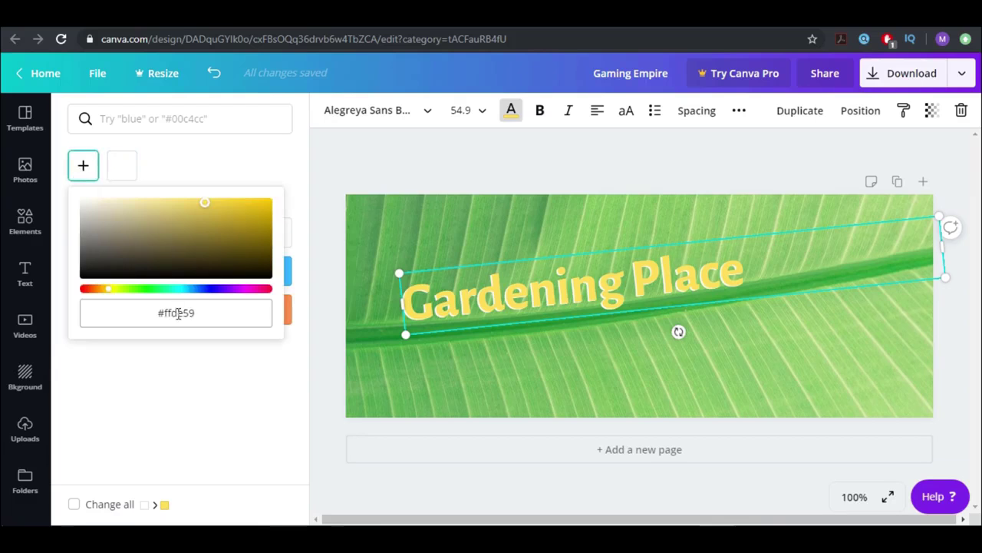
pyautogui.moveTo(231, 261); pyautogui.dragTo(242, 241)
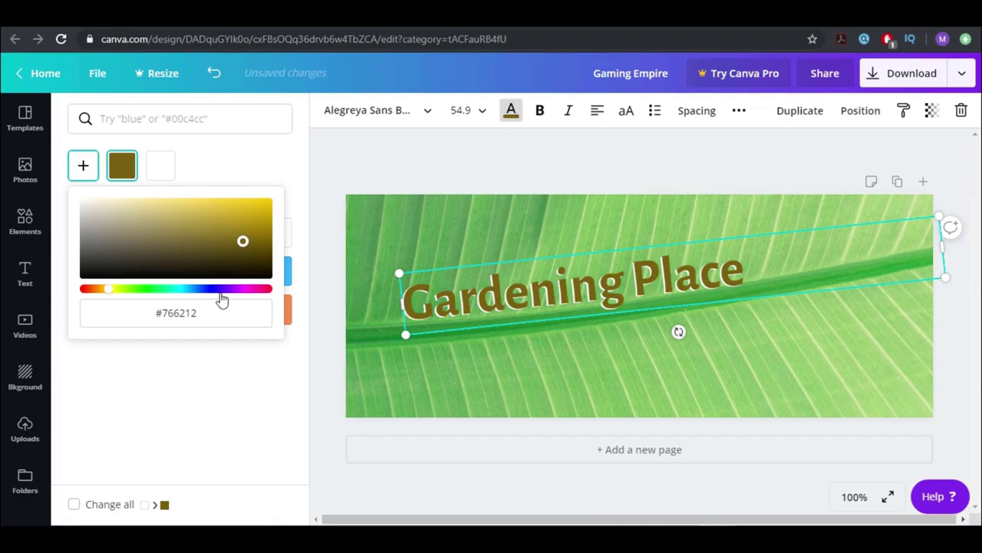
pyautogui.click(221, 288)
pyautogui.click(248, 243)
pyautogui.click(252, 288)
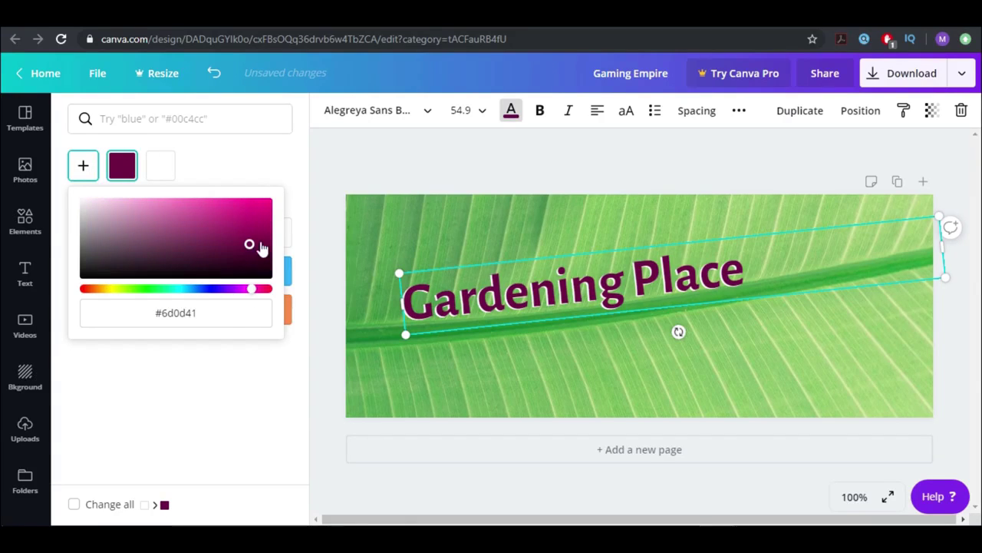
pyautogui.moveTo(249, 244)
pyautogui.mouseDown()
pyautogui.moveTo(241, 205)
pyautogui.moveTo(243, 224)
pyautogui.moveTo(216, 202)
pyautogui.moveTo(108, 237)
pyautogui.mouseUp()
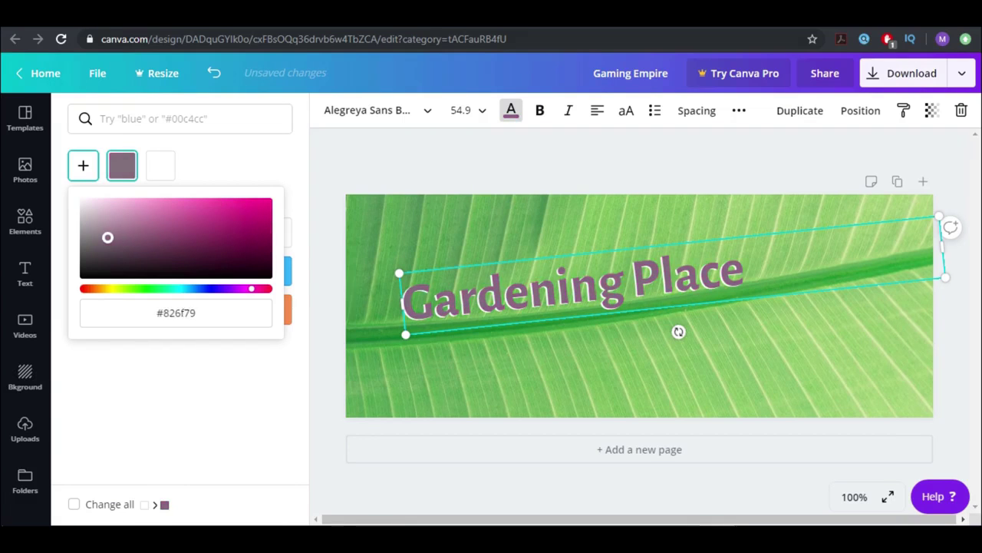
# - Settle the title on light cyan (#6bfbff) after trying green and yellow
pyautogui.click(146, 288)
pyautogui.moveTo(203, 231)
pyautogui.mouseDown()
pyautogui.moveTo(243, 202)
pyautogui.moveTo(278, 204)
pyautogui.moveTo(278, 183)
pyautogui.mouseUp()
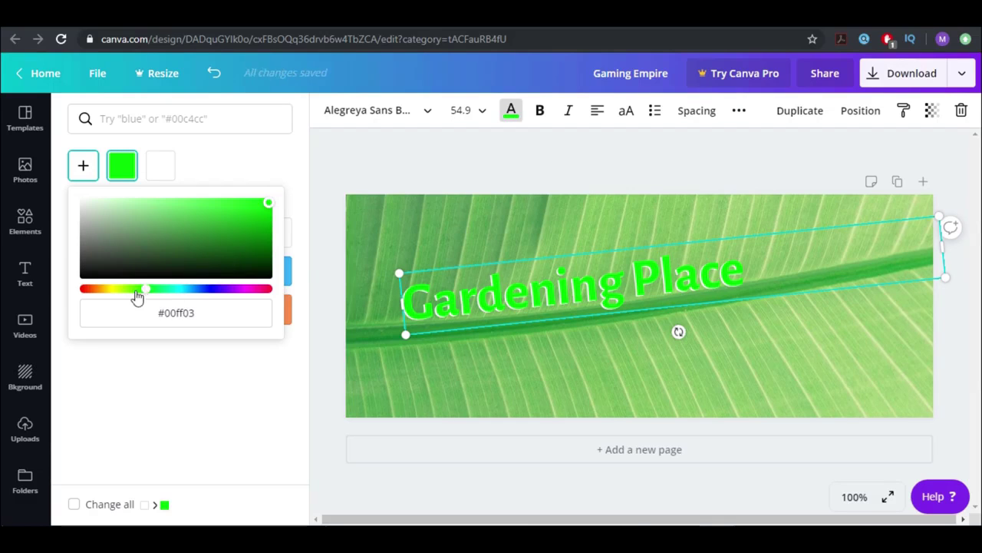
pyautogui.moveTo(140, 291)
pyautogui.mouseDown()
pyautogui.moveTo(99, 289)
pyautogui.moveTo(109, 291)
pyautogui.mouseUp()
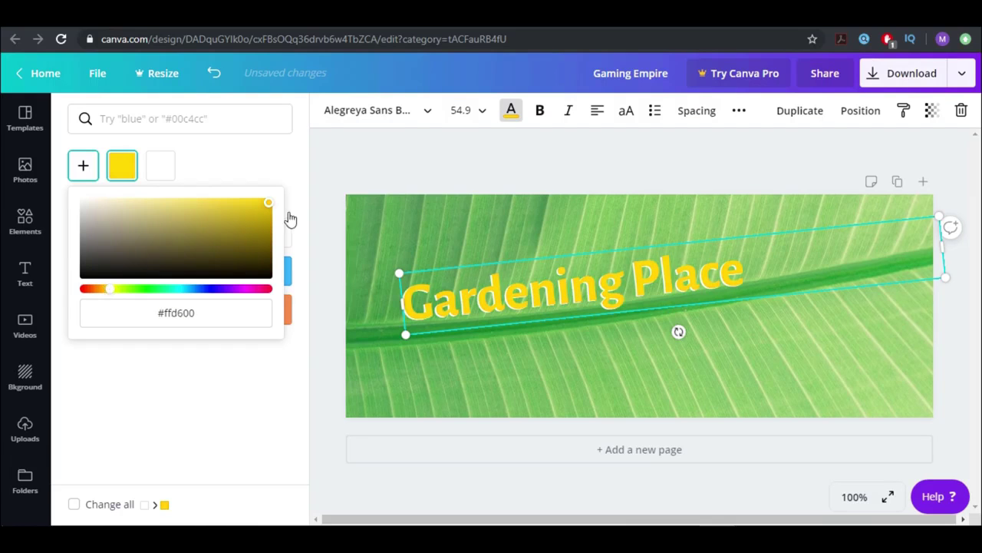
pyautogui.moveTo(230, 238)
pyautogui.mouseDown()
pyautogui.moveTo(261, 210)
pyautogui.moveTo(139, 198)
pyautogui.mouseUp()
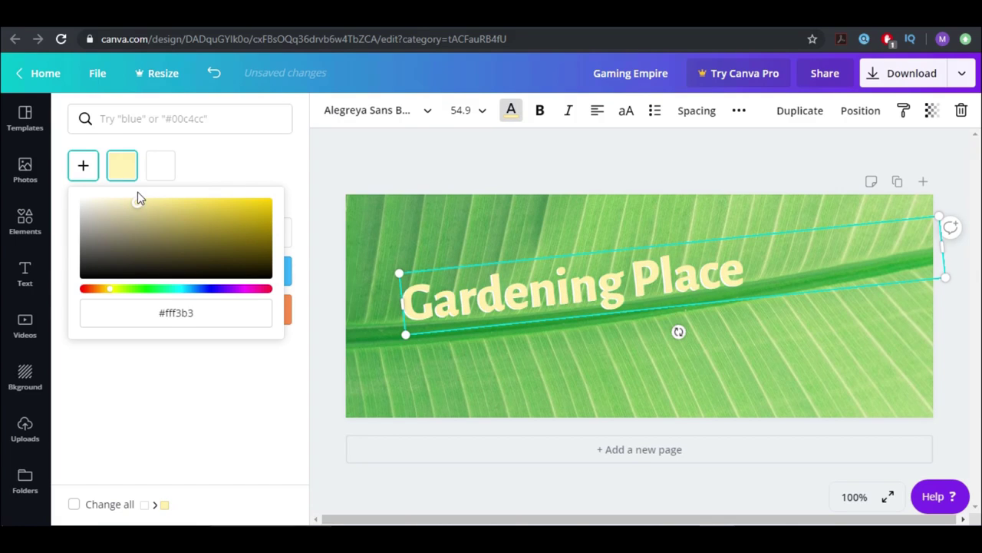
pyautogui.moveTo(188, 291); pyautogui.dragTo(177, 292)
pyautogui.moveTo(216, 231)
pyautogui.mouseDown()
pyautogui.moveTo(169, 202)
pyautogui.moveTo(194, 205)
pyautogui.mouseUp()
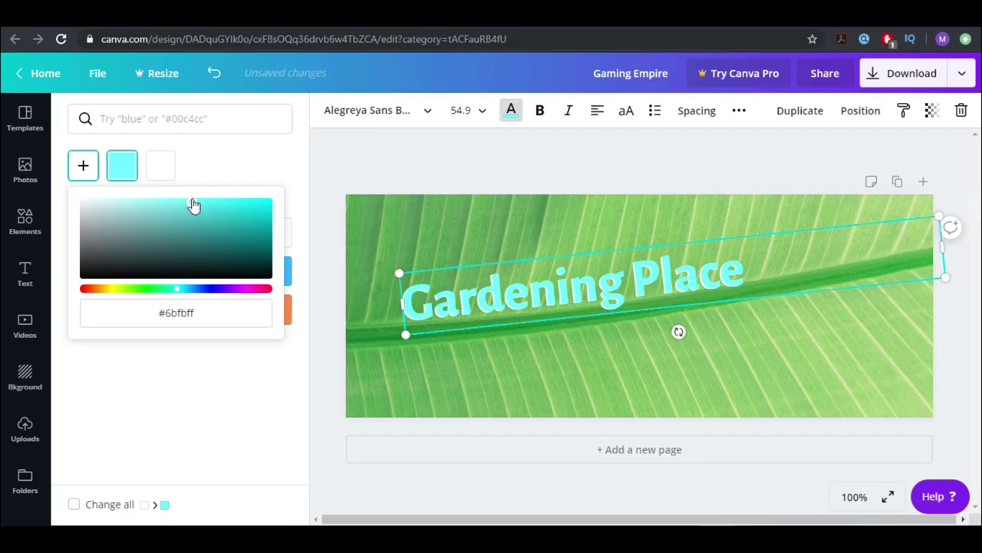
pyautogui.click(371, 169)
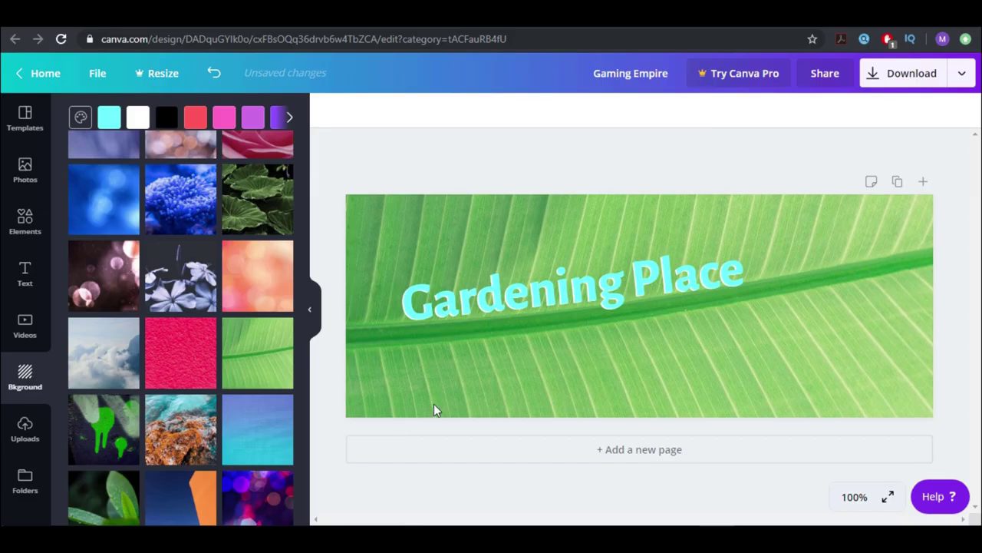
# - Search Elements for 'gardening' and place the watering-can gardener silhouette at the banner's right
pyautogui.click(22, 221)
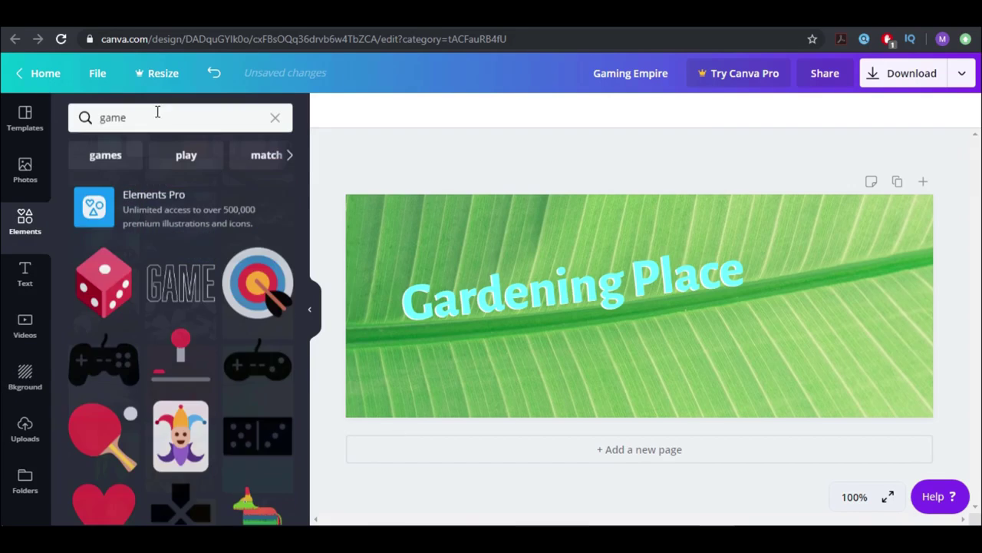
pyautogui.click(166, 115)
pyautogui.write('gardening')
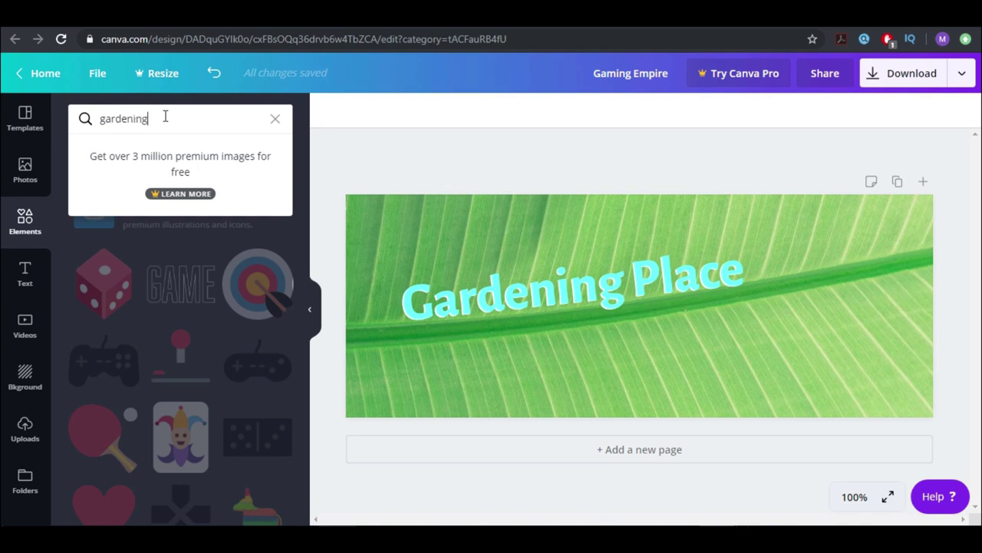
pyautogui.press('Return')
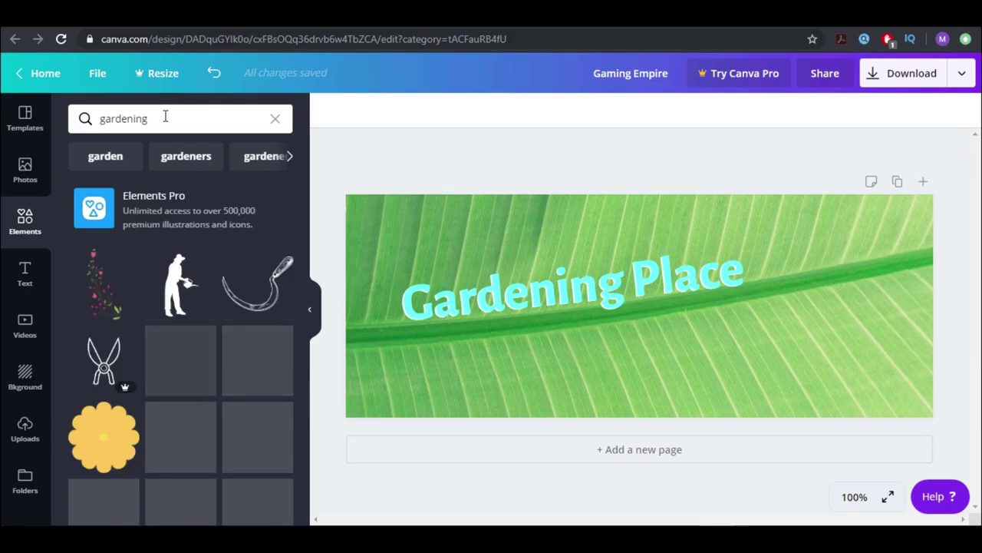
pyautogui.click(181, 292)
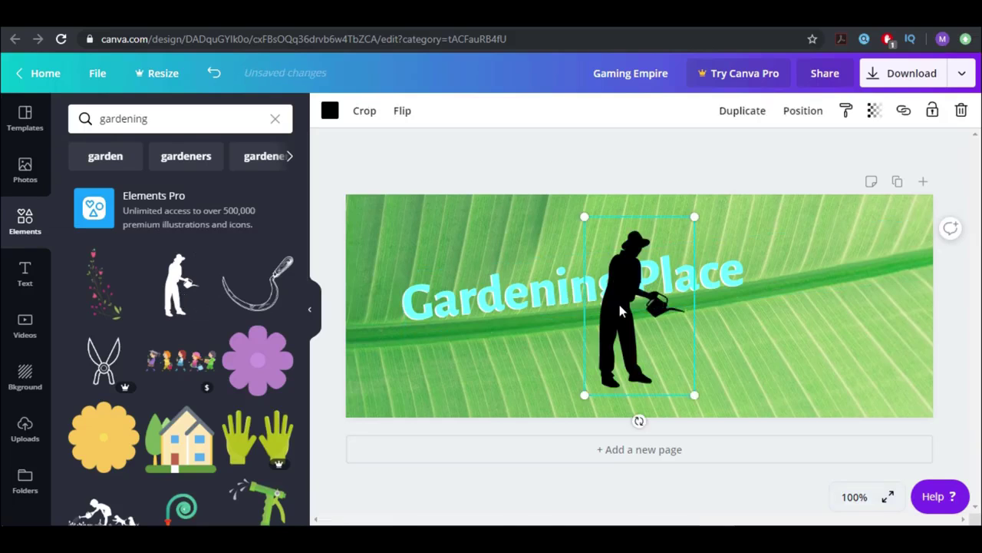
pyautogui.moveTo(621, 310); pyautogui.dragTo(794, 328)
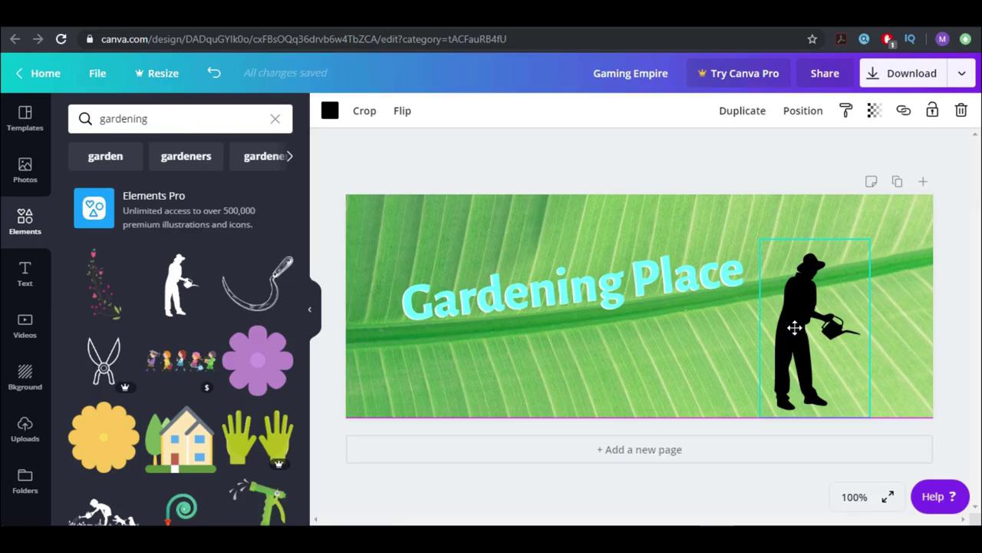
pyautogui.moveTo(795, 328); pyautogui.dragTo(784, 328)
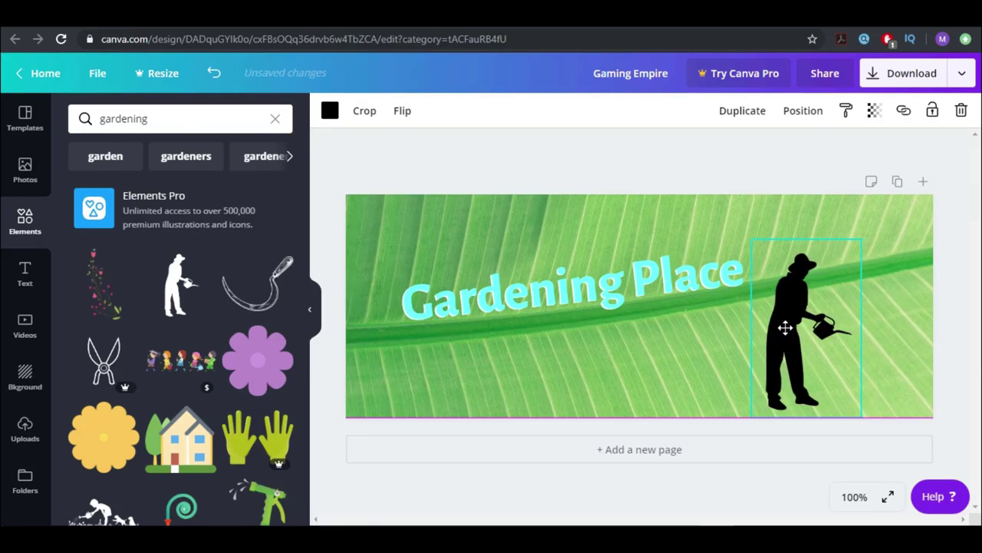
pyautogui.click(209, 127)
pyautogui.doubleClick(206, 122)
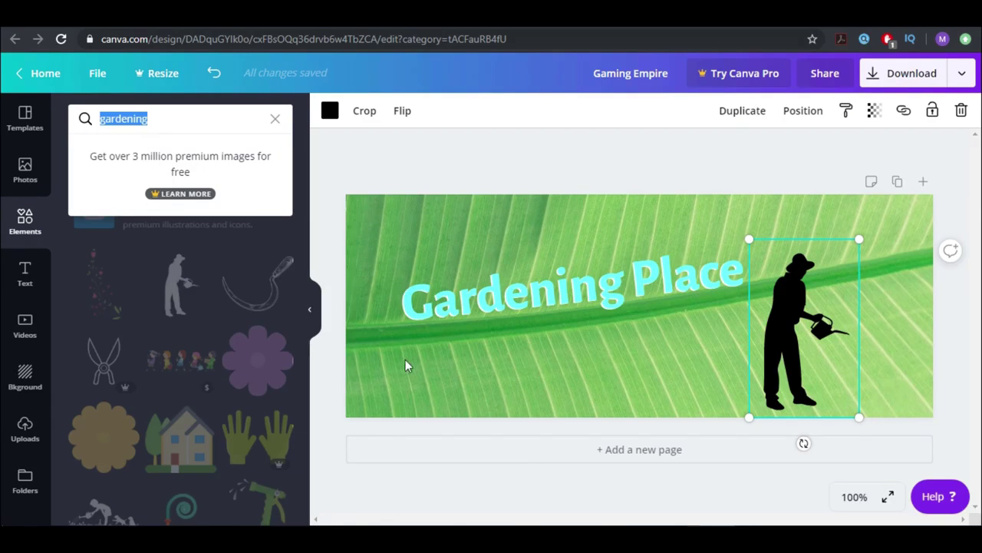
# - Add a potted plant from a 'plants' search beside the gardener and recolour it black
pyautogui.write('plants')
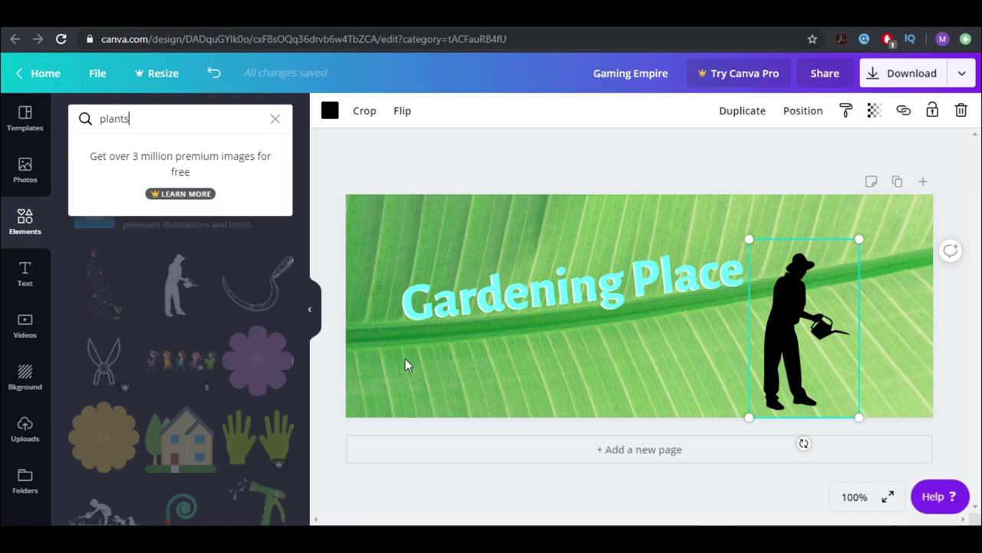
pyautogui.press('Return')
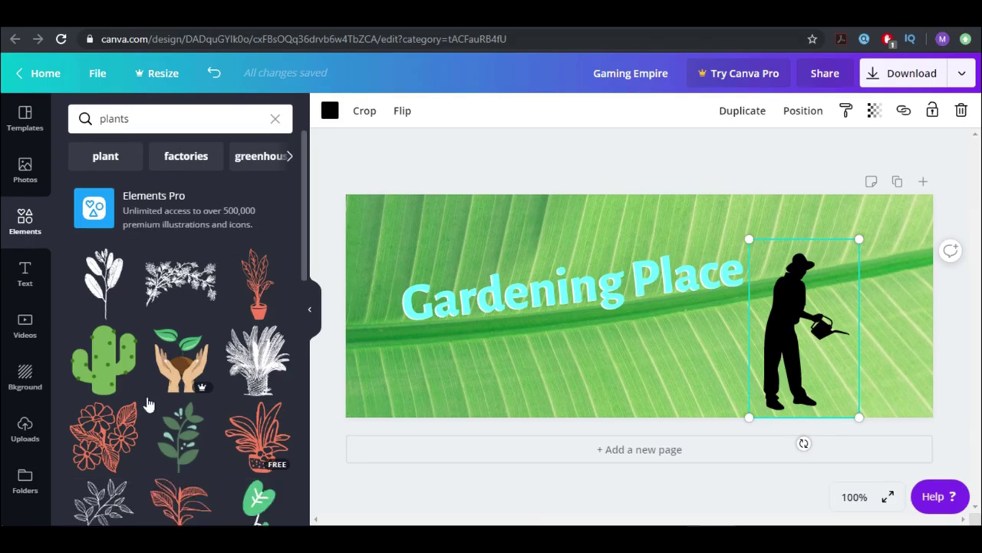
pyautogui.click(258, 282)
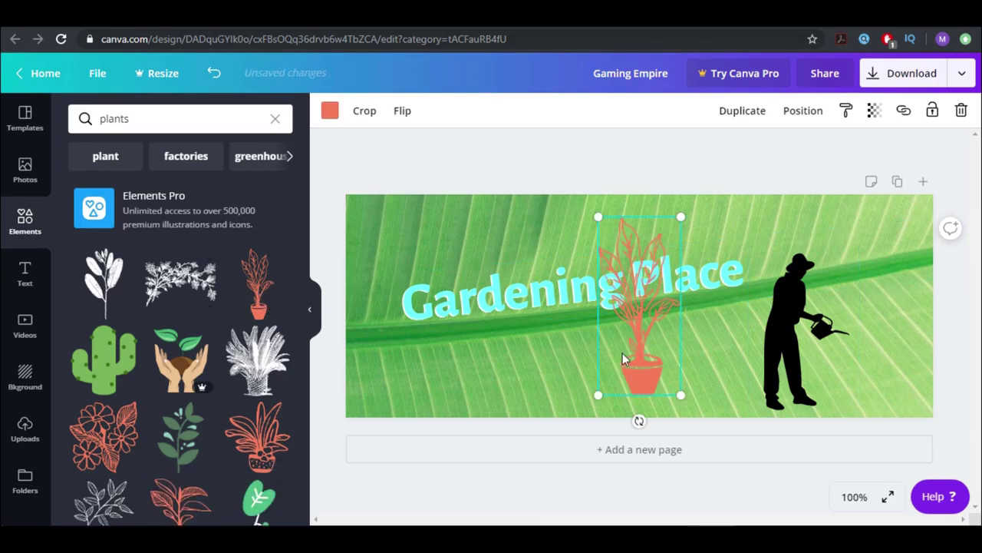
pyautogui.moveTo(633, 365); pyautogui.dragTo(868, 354)
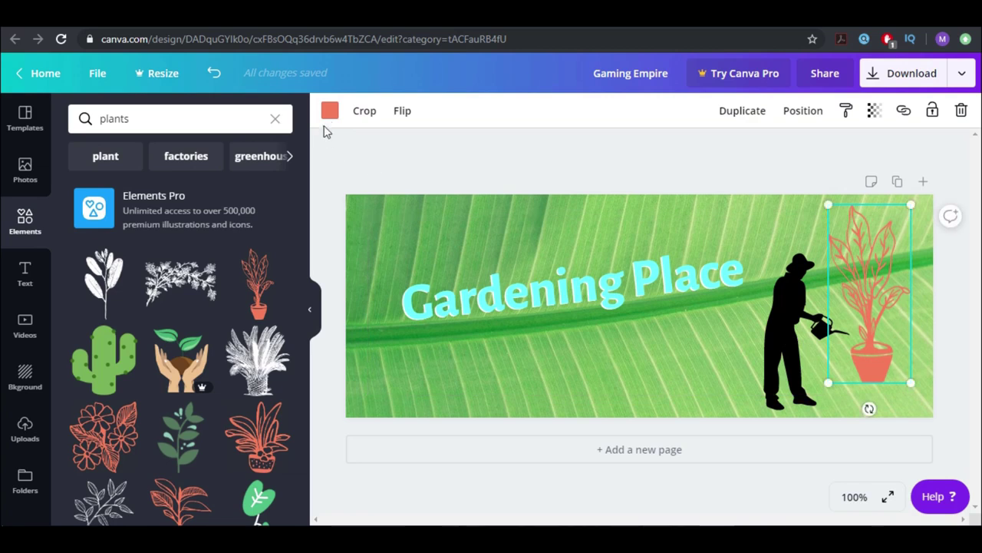
pyautogui.click(330, 111)
pyautogui.click(83, 232)
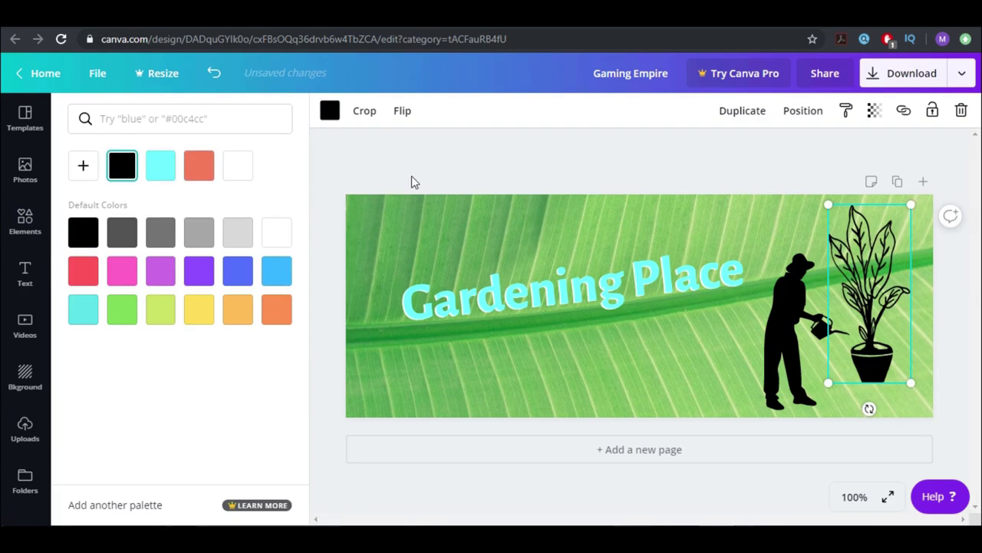
# - Enlarge the gardener and reposition it and the plant at the right edge
pyautogui.click(800, 343)
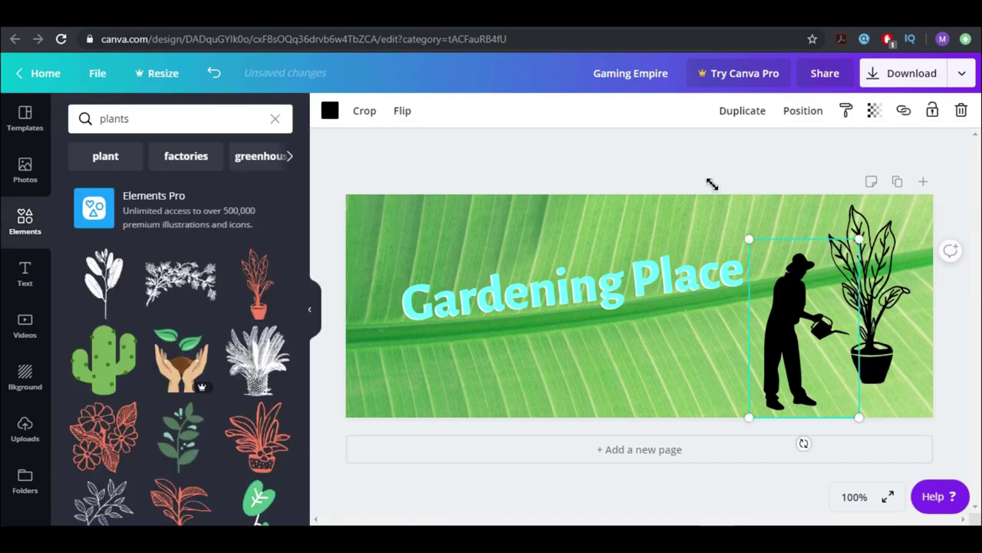
pyautogui.moveTo(712, 185)
pyautogui.mouseDown()
pyautogui.moveTo(697, 171)
pyautogui.moveTo(716, 186)
pyautogui.mouseUp()
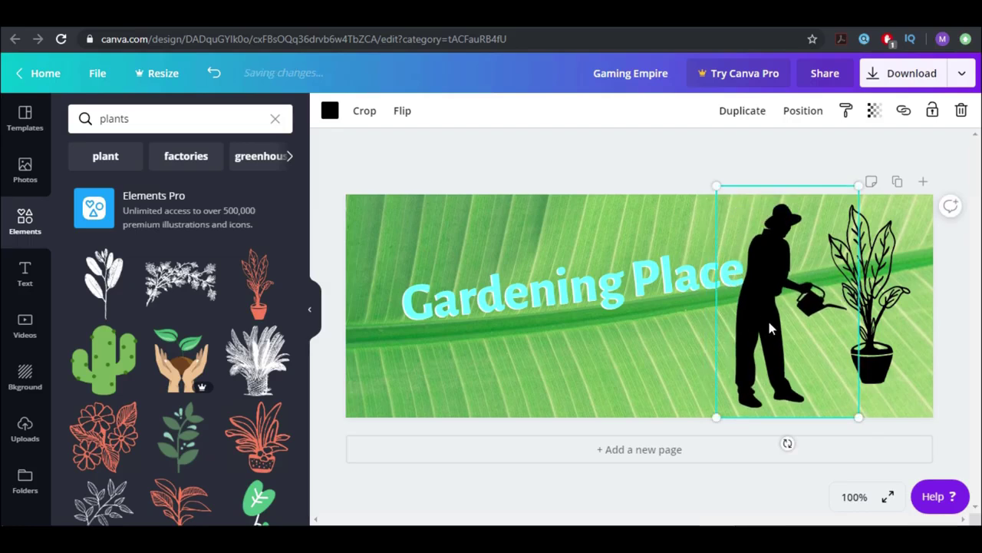
pyautogui.moveTo(769, 322); pyautogui.dragTo(780, 332)
pyautogui.moveTo(874, 361)
pyautogui.mouseDown()
pyautogui.moveTo(881, 383)
pyautogui.moveTo(871, 343)
pyautogui.moveTo(879, 345)
pyautogui.mouseUp()
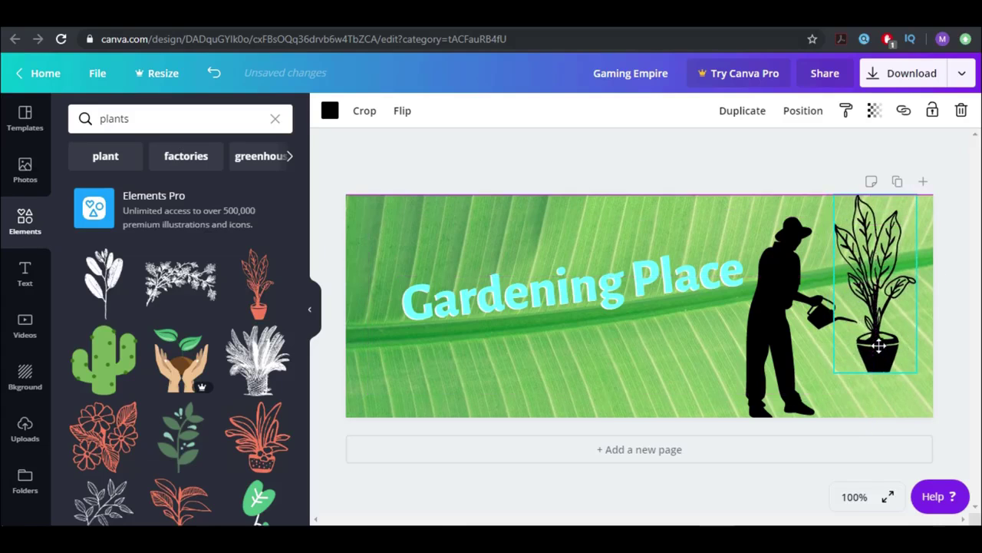
pyautogui.click(144, 123)
# - Search the Elements library for 'shelf', then 'table', and browse the table results
pyautogui.write('sh')
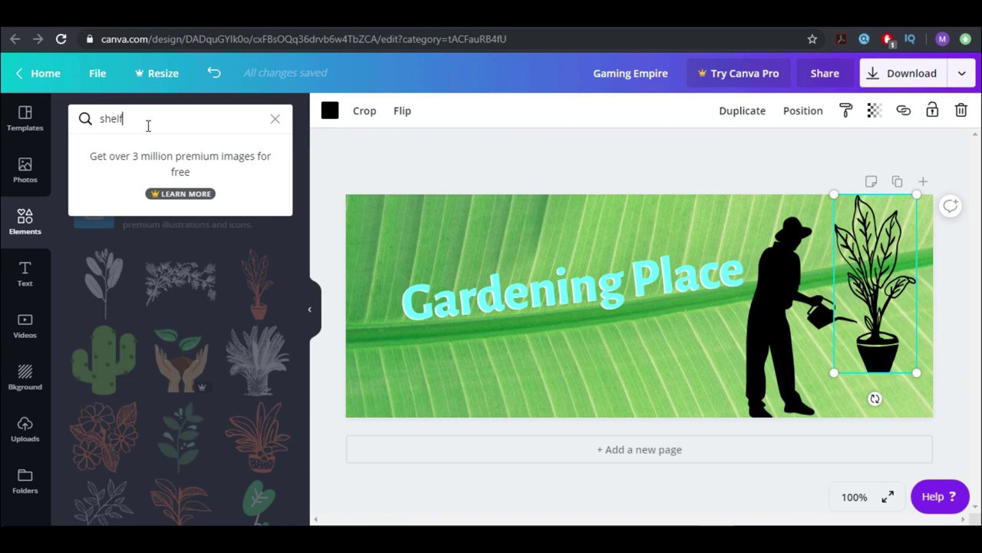
pyautogui.write('elf')
pyautogui.press('Return')
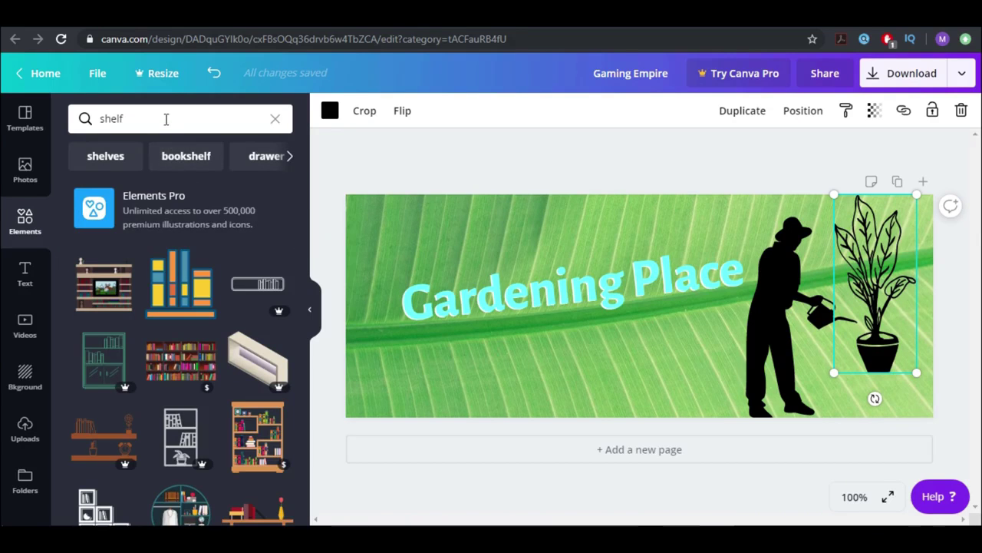
pyautogui.click(166, 118)
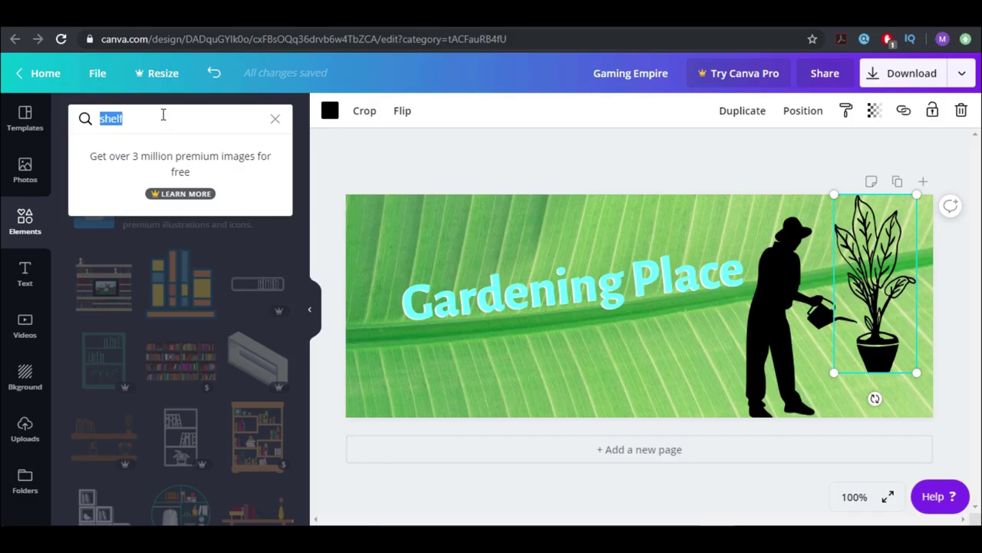
pyautogui.write('table')
pyautogui.press('Return')
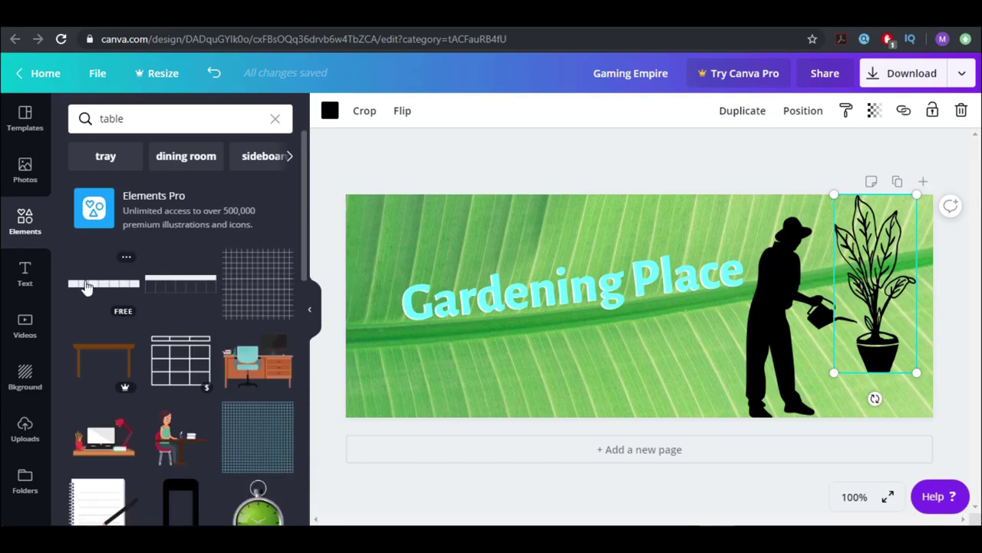
pyautogui.scroll(-5, 204, 391)
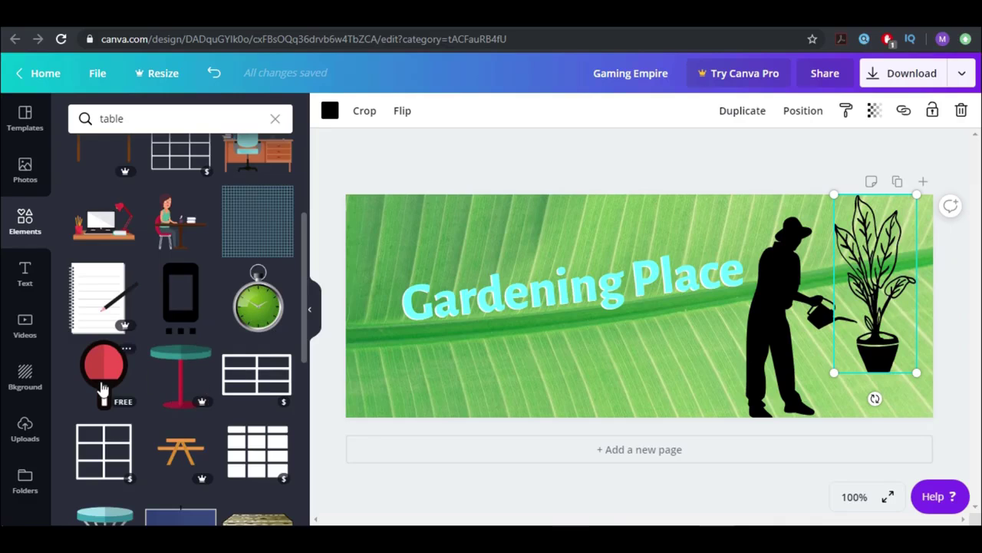
pyautogui.scroll(5, 235, 404)
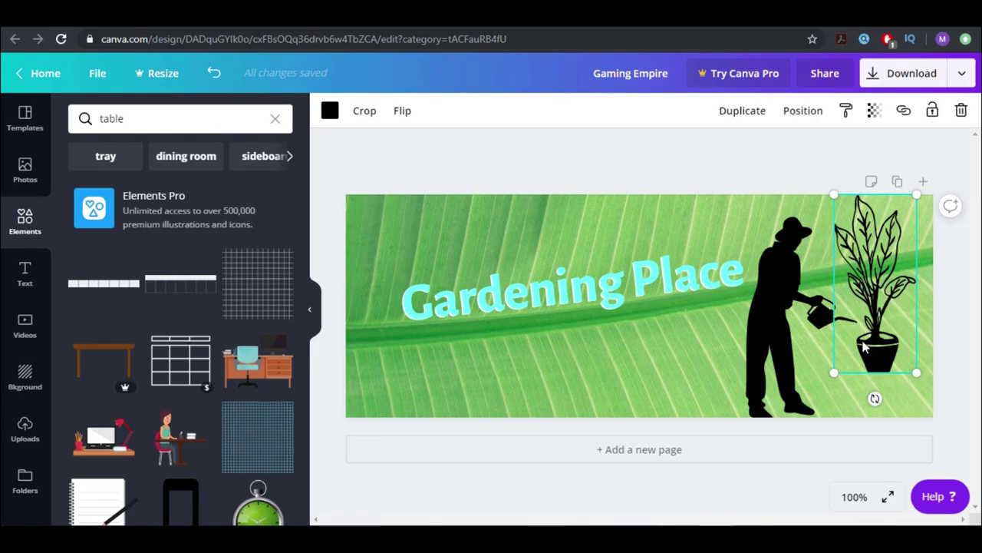
# - Move the potted plant lower right and shrink the gardener silhouette beside it
pyautogui.moveTo(879, 374); pyautogui.dragTo(882, 383)
pyautogui.click(814, 364)
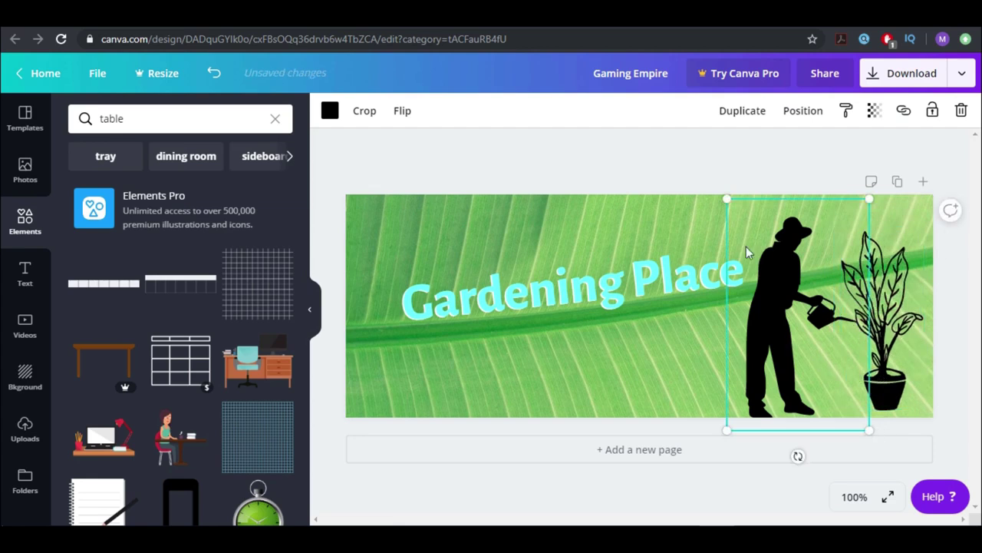
pyautogui.moveTo(729, 216); pyautogui.dragTo(815, 322)
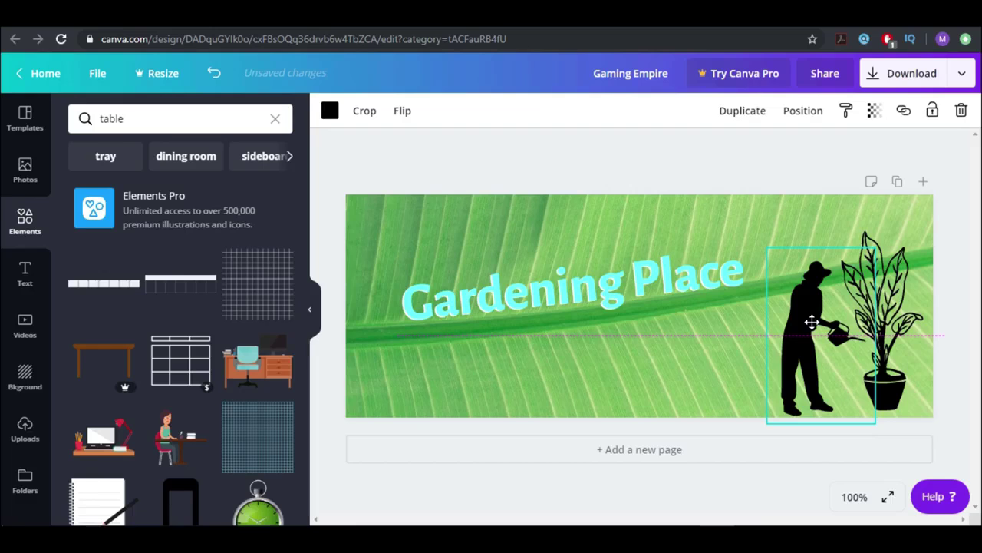
pyautogui.click(958, 281)
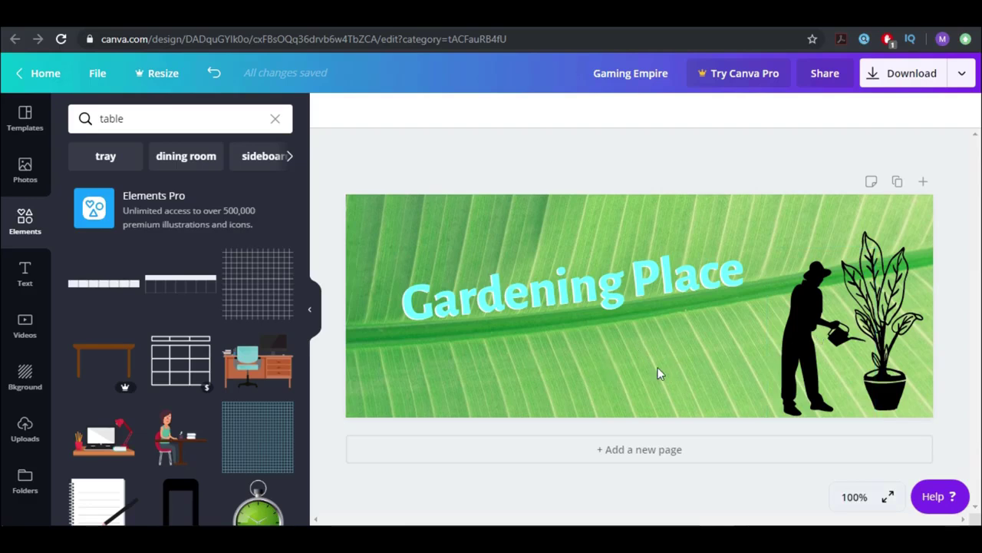
pyautogui.scroll(-5, 195, 391)
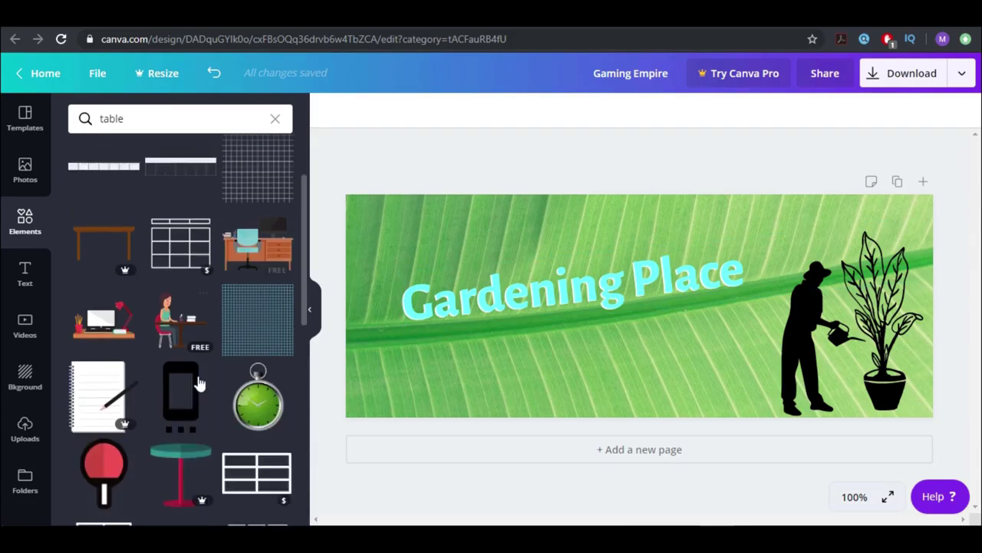
pyautogui.scroll(5, 196, 397)
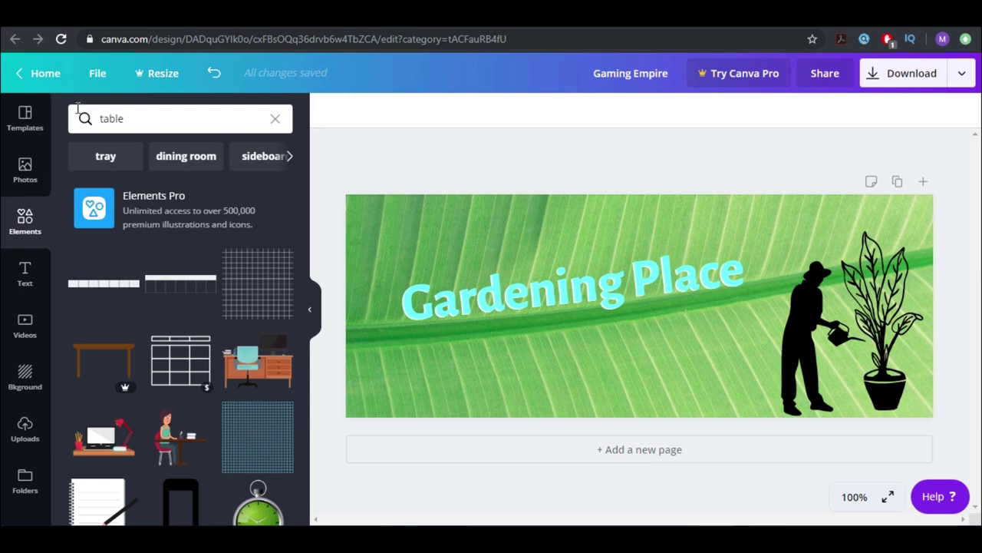
# - Replace the 'table' search with 'lines' to list line and arrow graphics
pyautogui.click(115, 119)
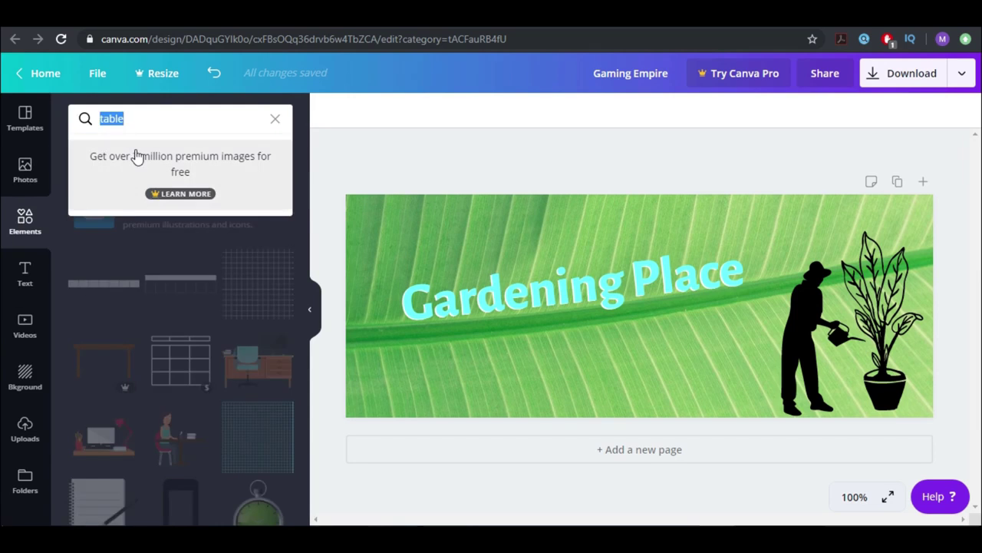
pyautogui.write('lines')
pyautogui.press('Return')
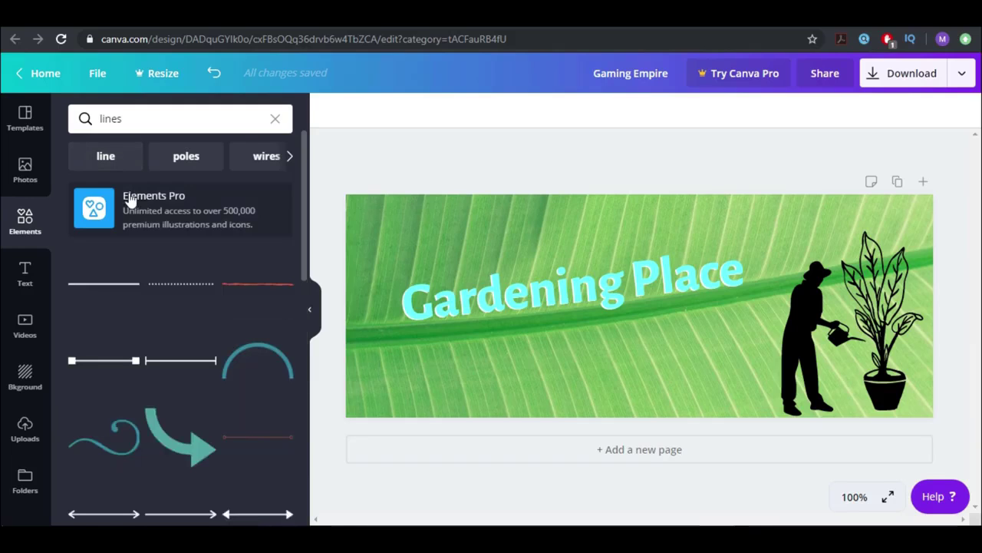